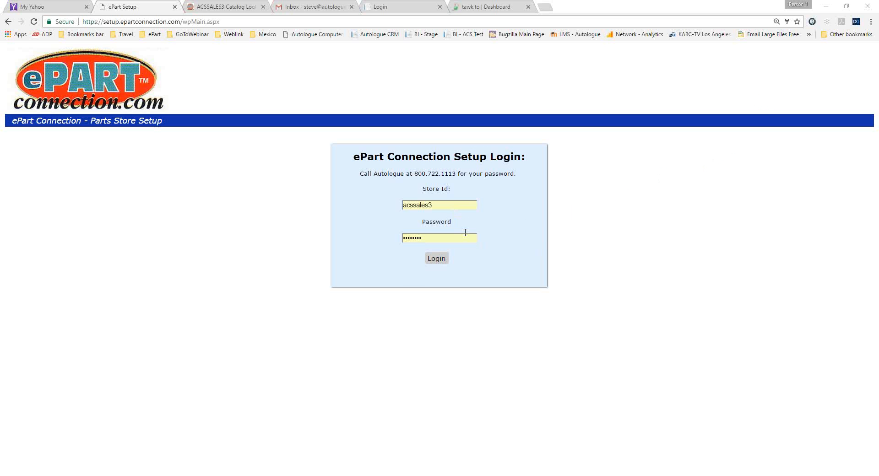
# Log in to the store setup and compare its store banner and banner ad settings with the customer catalog page.
pyautogui.click(437, 258)
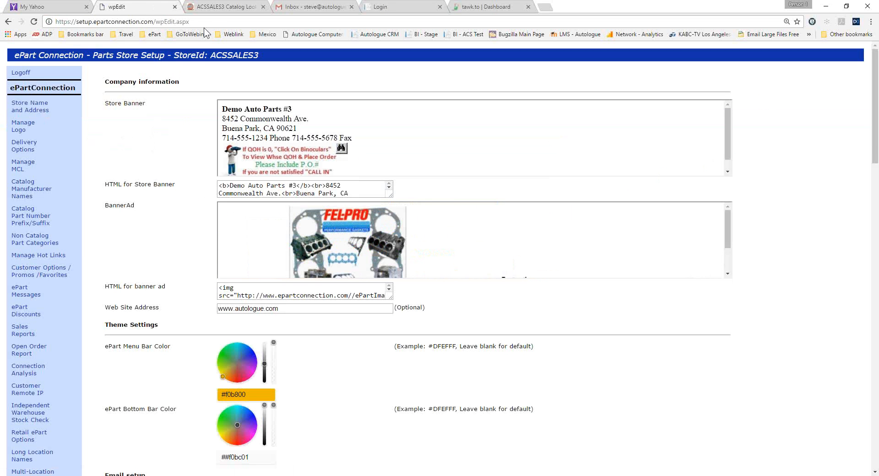
pyautogui.click(220, 7)
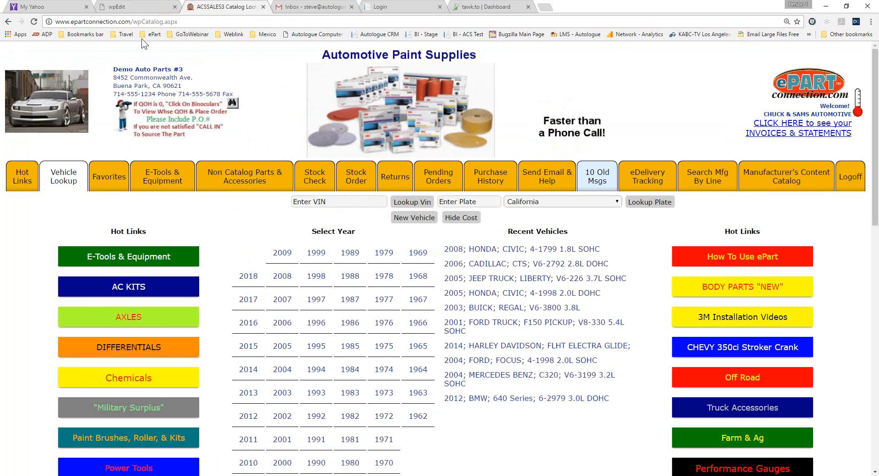
pyautogui.click(139, 7)
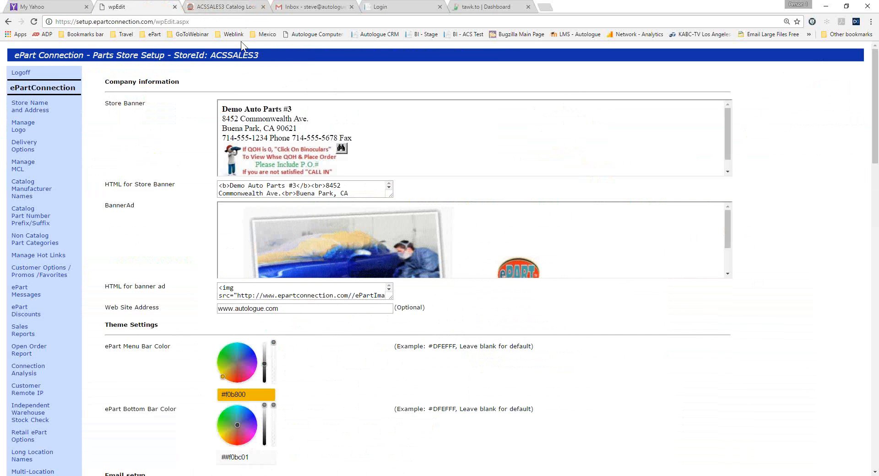
pyautogui.click(227, 8)
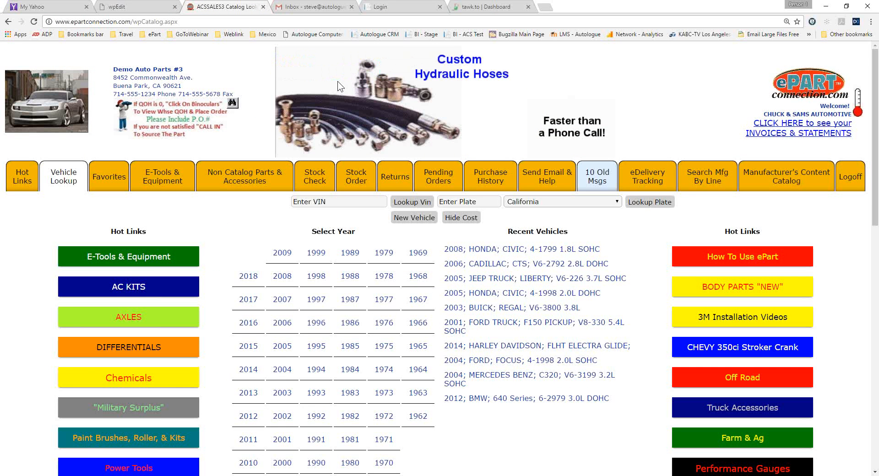
pyautogui.click(142, 8)
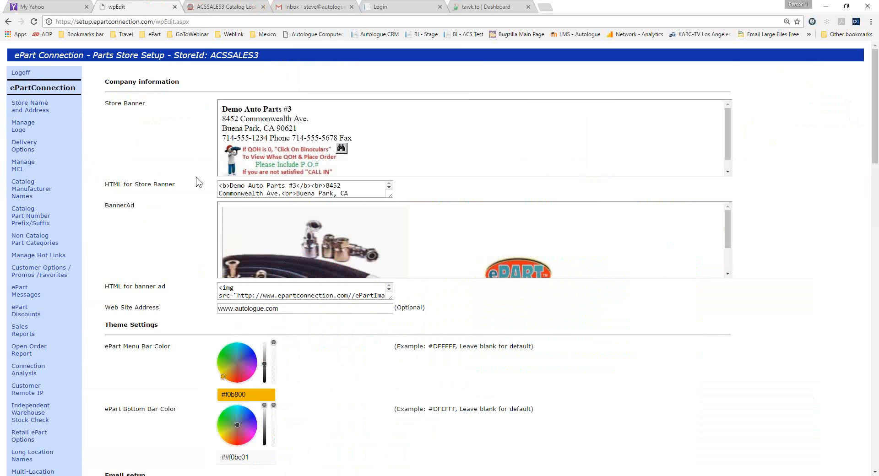
pyautogui.click(220, 7)
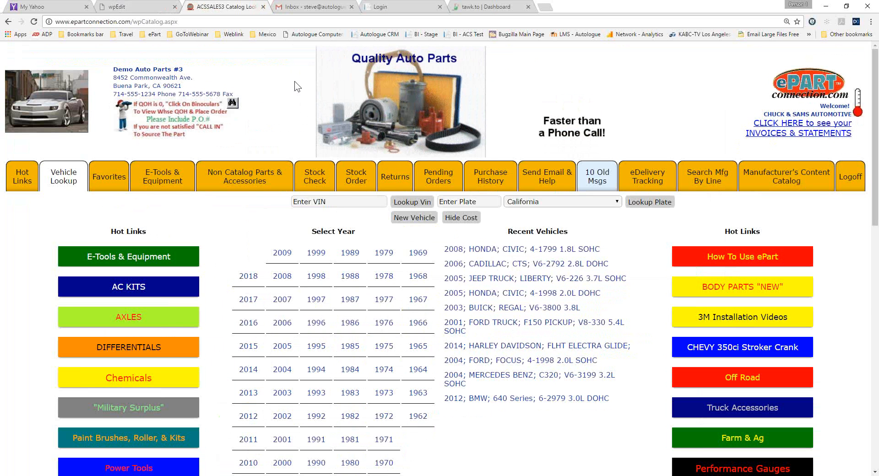
pyautogui.click(148, 7)
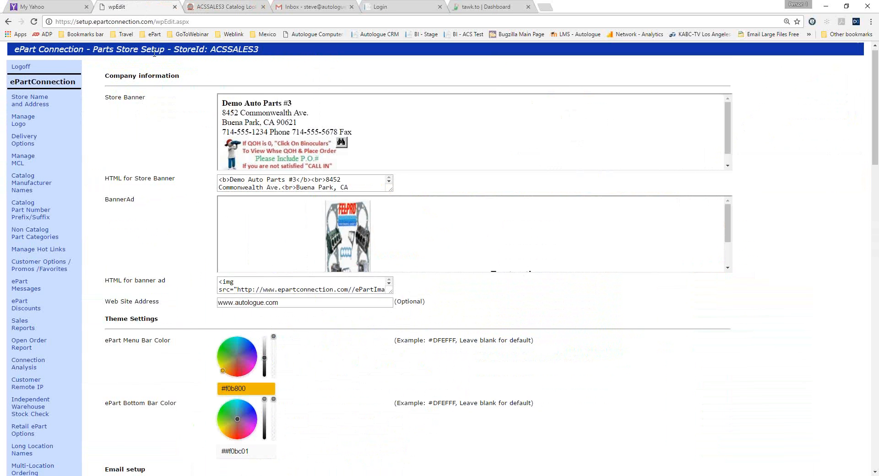
# Compare the ePart menu bar and bottom bar color settings with the customer catalog page.
pyautogui.scroll(-6, 154, 53)
pyautogui.scroll(1, 154, 54)
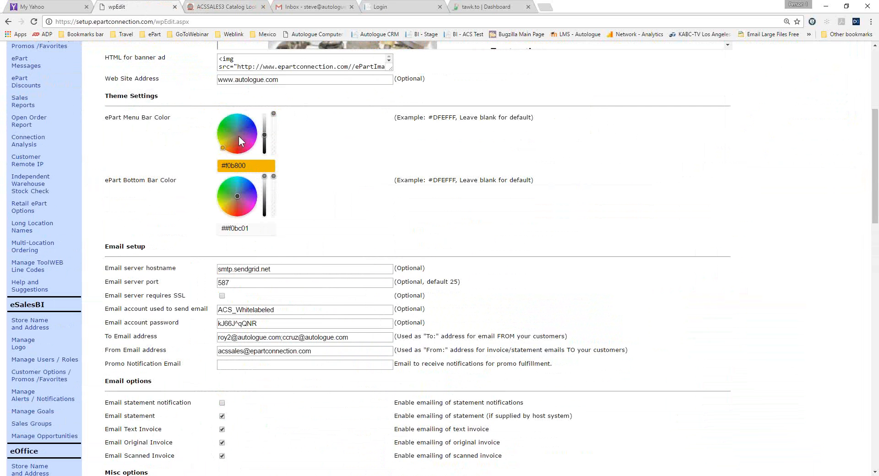
pyautogui.click(212, 6)
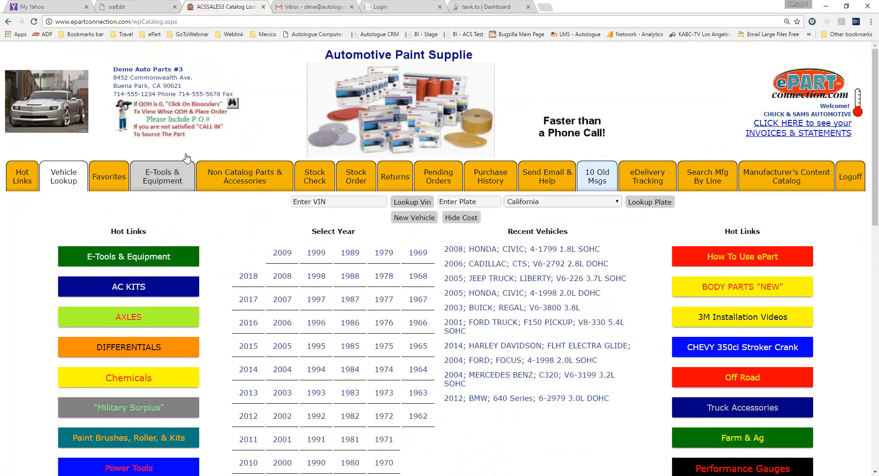
pyautogui.scroll(-1, 262, 171)
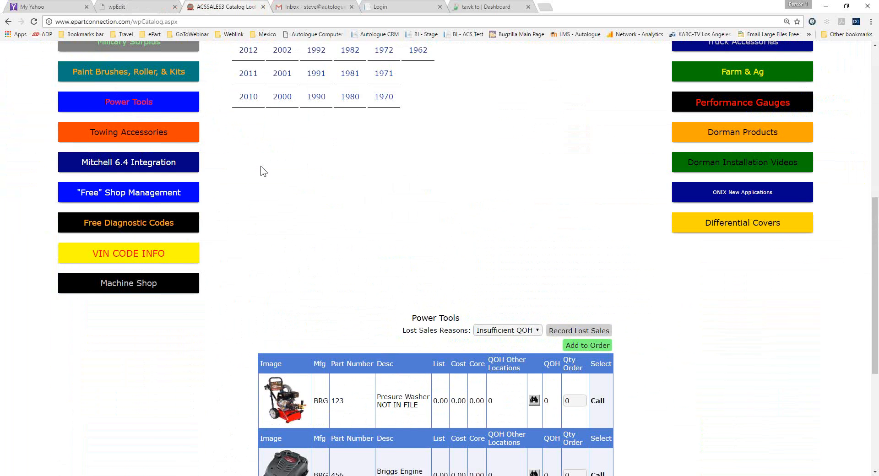
pyautogui.scroll(-5, 260, 166)
pyautogui.scroll(12, 260, 166)
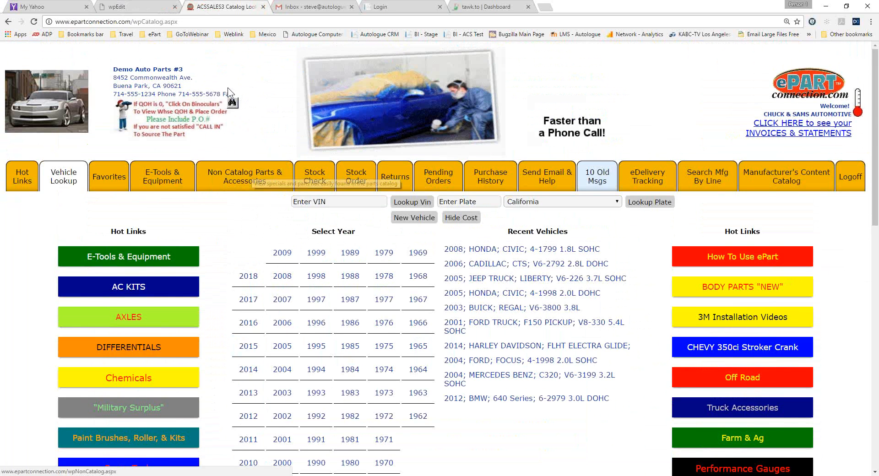
# Examine the email setup fields and the catalog's Send Email & Help page, returning the catalog to Vehicle Lookup.
pyautogui.click(139, 5)
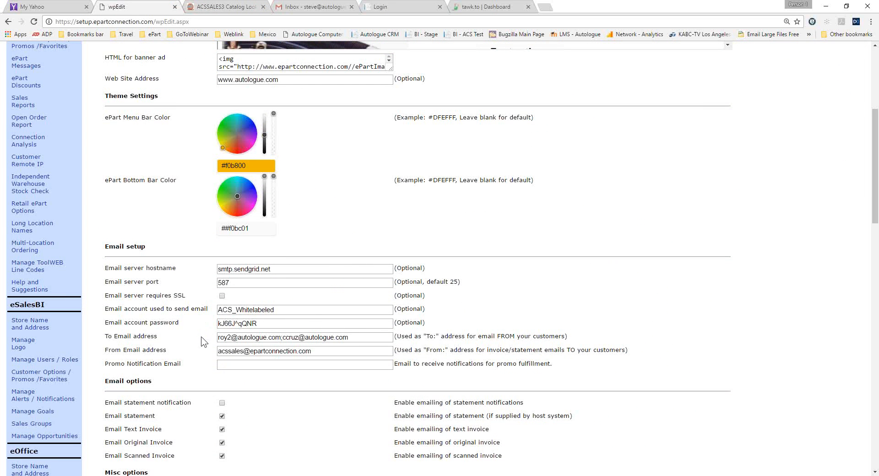
pyautogui.moveTo(430, 325); pyautogui.dragTo(218, 269)
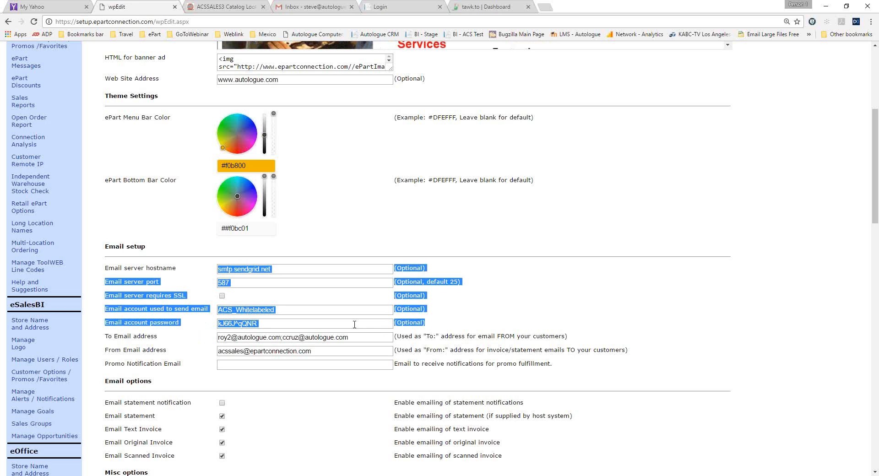
pyautogui.click(371, 340)
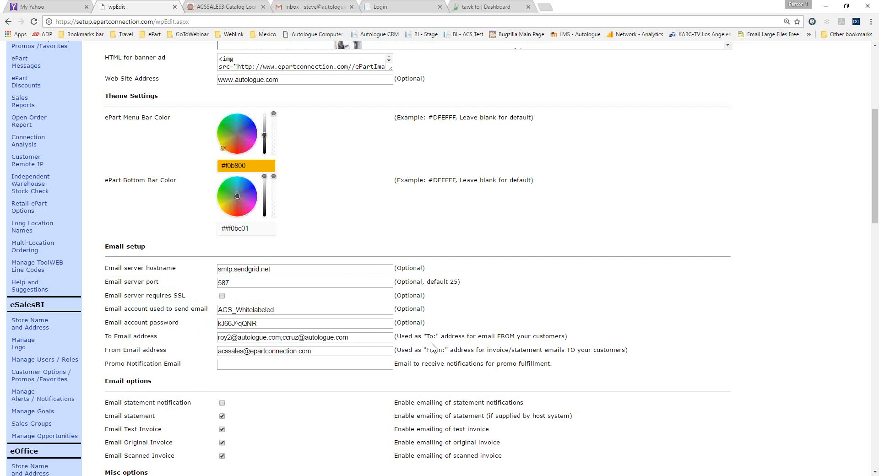
pyautogui.click(244, 9)
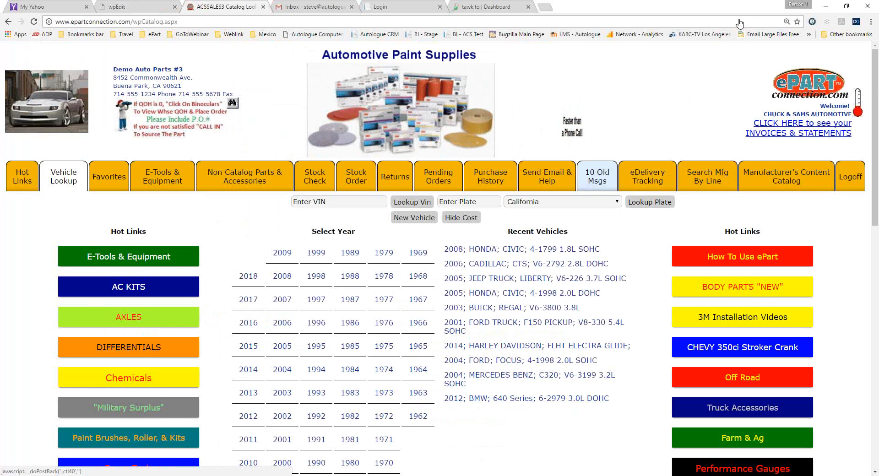
pyautogui.click(546, 181)
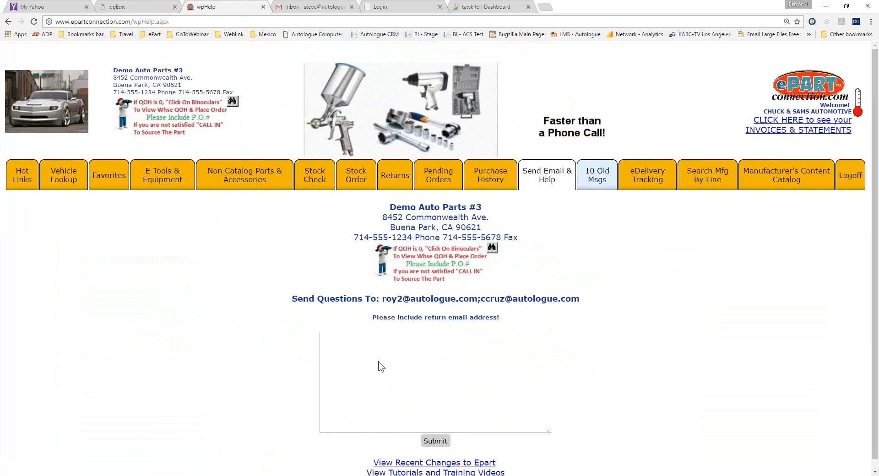
pyautogui.click(76, 186)
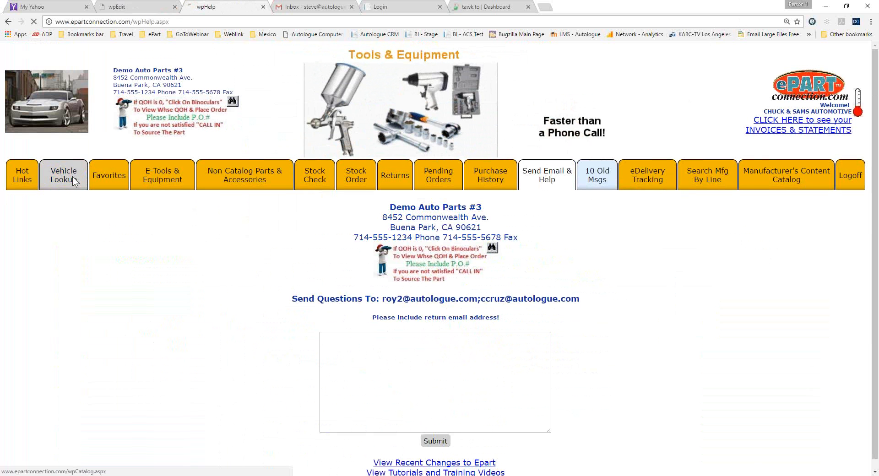
# Examine the email options for statements and for text, original and scanned invoices in the store setup.
pyautogui.click(136, 7)
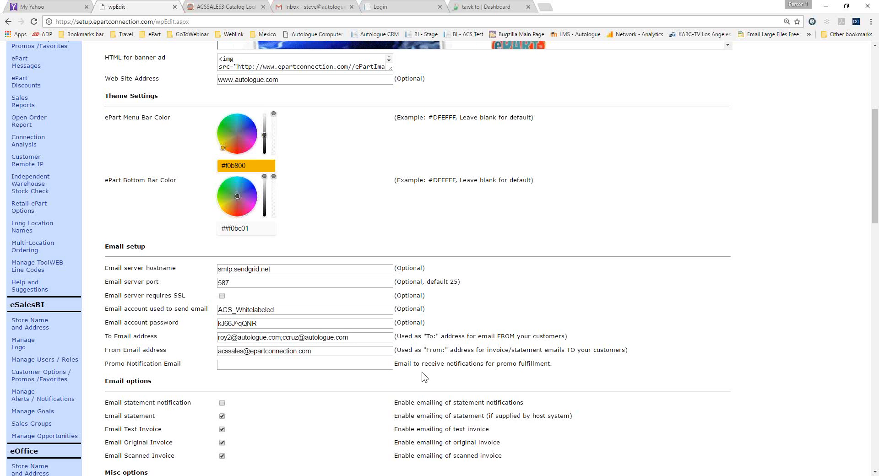
pyautogui.scroll(-3, 568, 354)
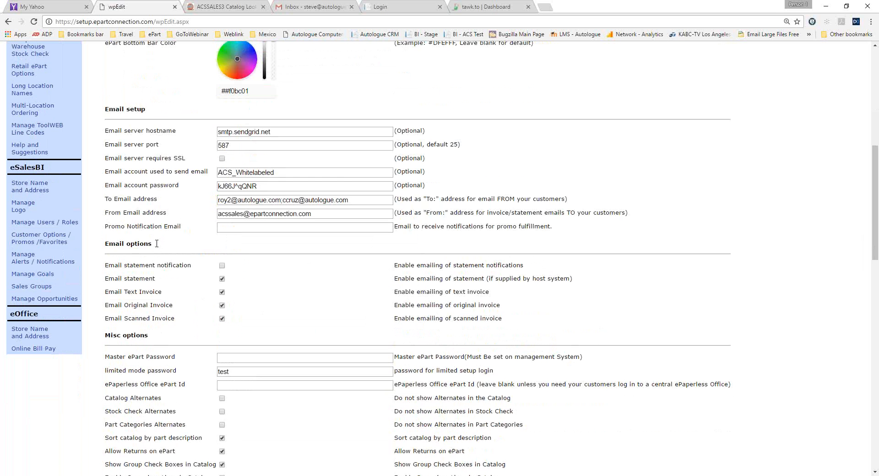
pyautogui.moveTo(158, 244); pyautogui.dragTo(99, 244)
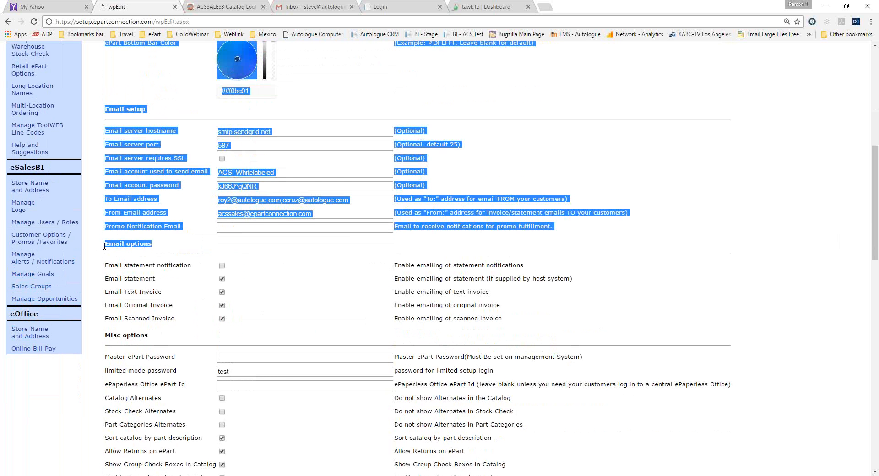
pyautogui.tripleClick(104, 246)
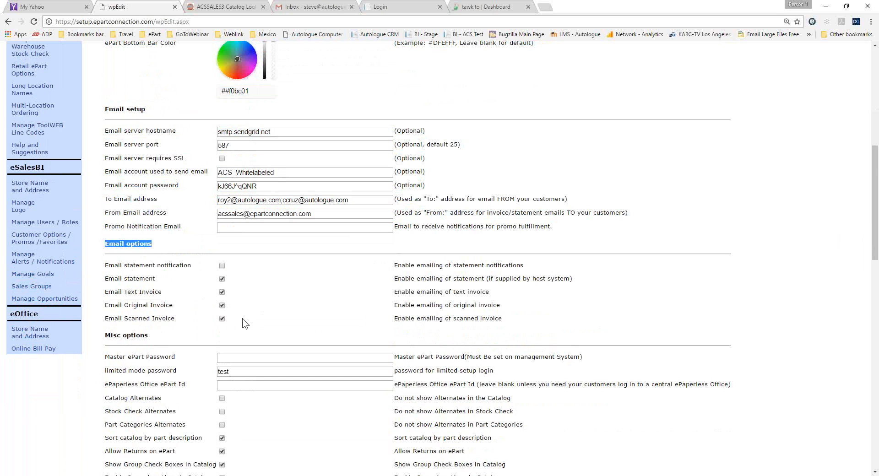
pyautogui.scroll(-2, 245, 323)
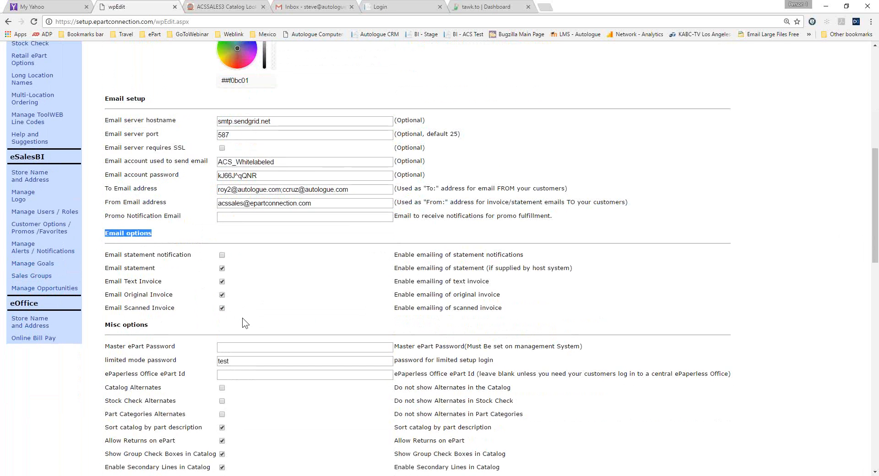
pyautogui.click(154, 245)
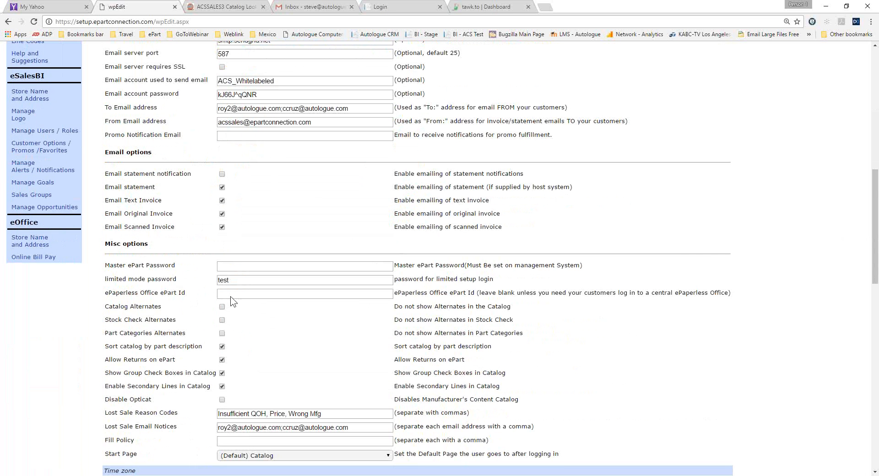
# Examine the miscellaneous options, including sorting the catalog by part description and allowing returns on ePart.
pyautogui.scroll(-2, 232, 311)
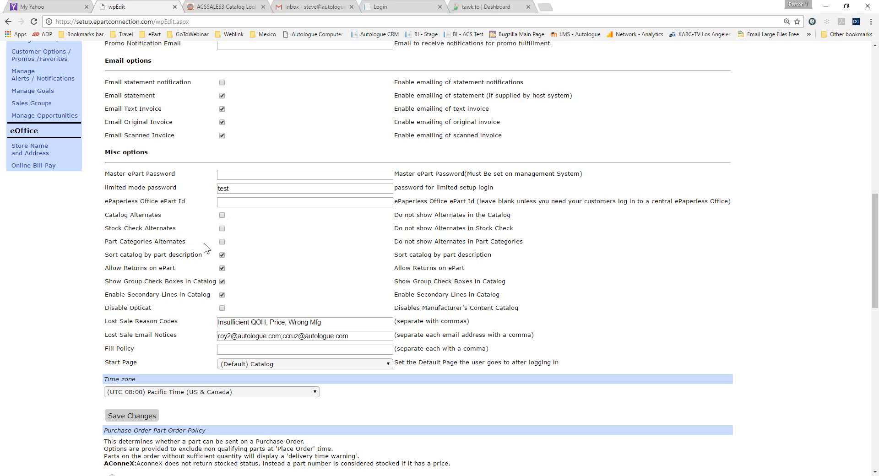
pyautogui.moveTo(214, 256); pyautogui.dragTo(105, 257)
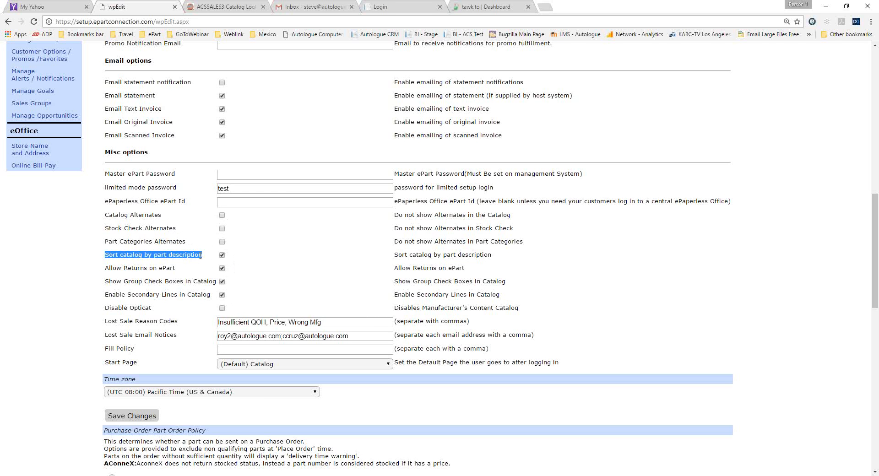
pyautogui.click(178, 268)
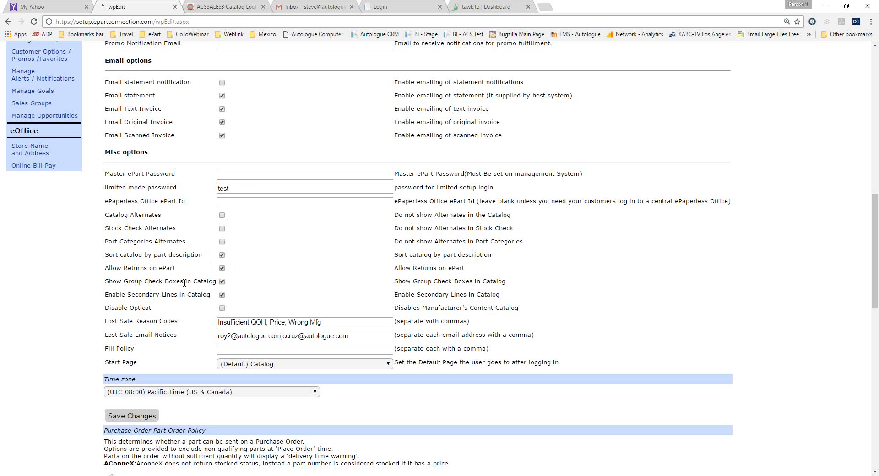
# In the catalog, select Engine Filters & PCV, Spark Plugs and Tune-Up Ignition under Ignition & Engine Filters for the 2008 Honda Civic.
pyautogui.click(225, 6)
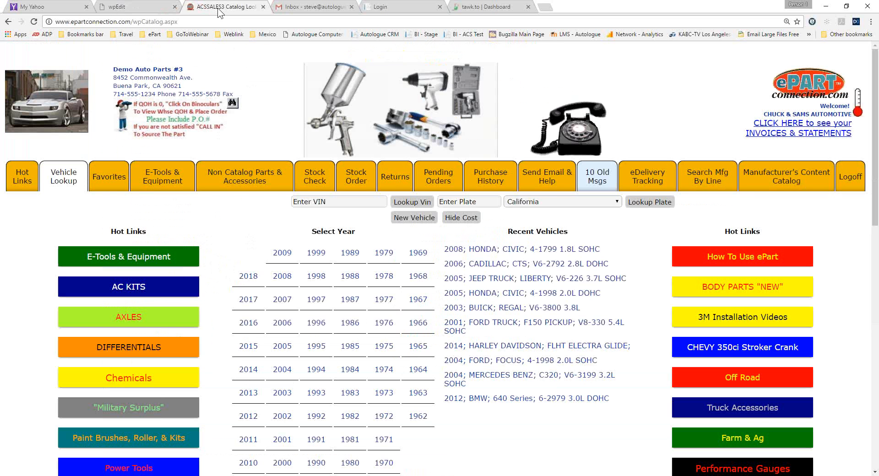
pyautogui.click(485, 250)
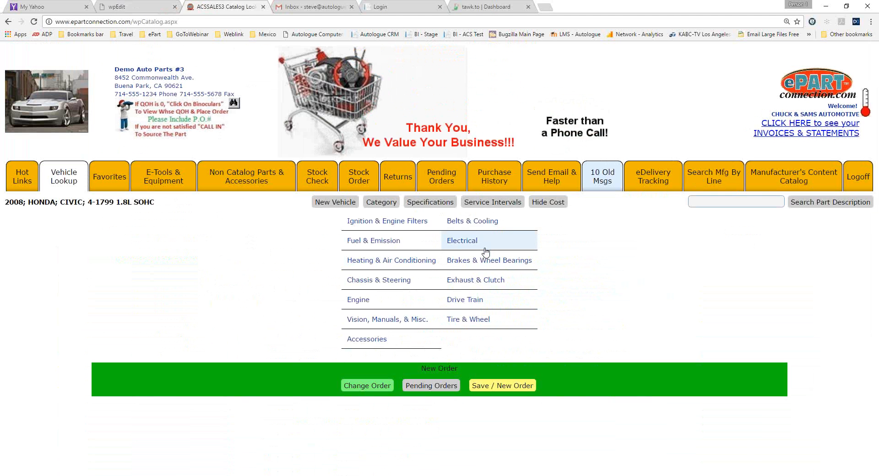
pyautogui.click(376, 222)
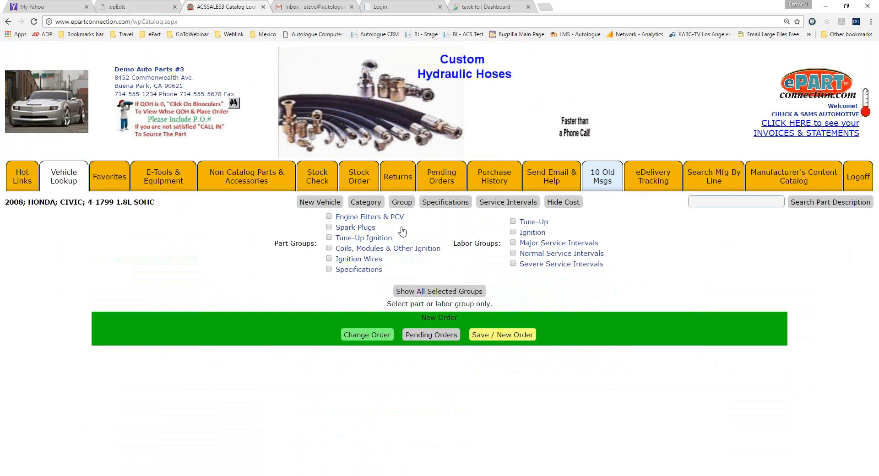
pyautogui.click(329, 216)
pyautogui.click(328, 227)
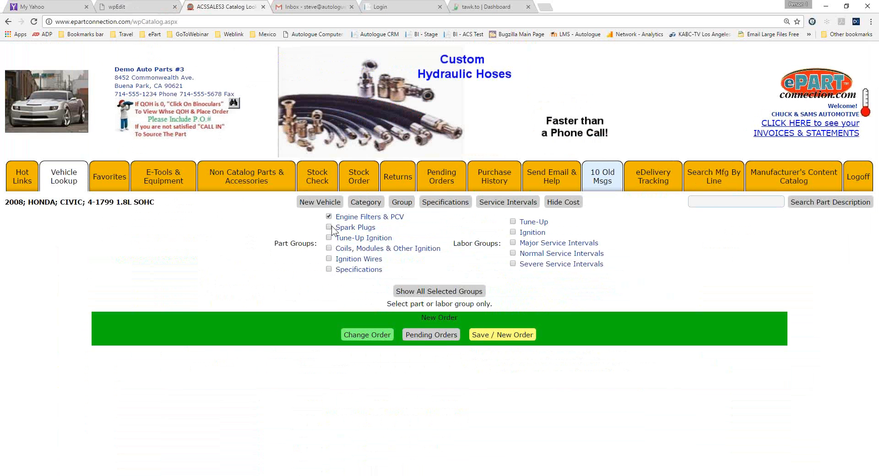
pyautogui.click(329, 238)
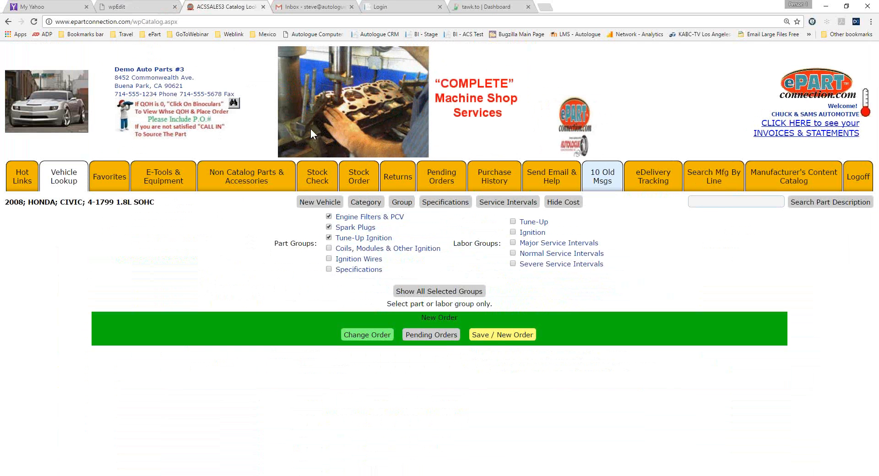
# Show the parts for all selected groups in the catalog and compare with the group and secondary line options in the setup.
pyautogui.click(145, 7)
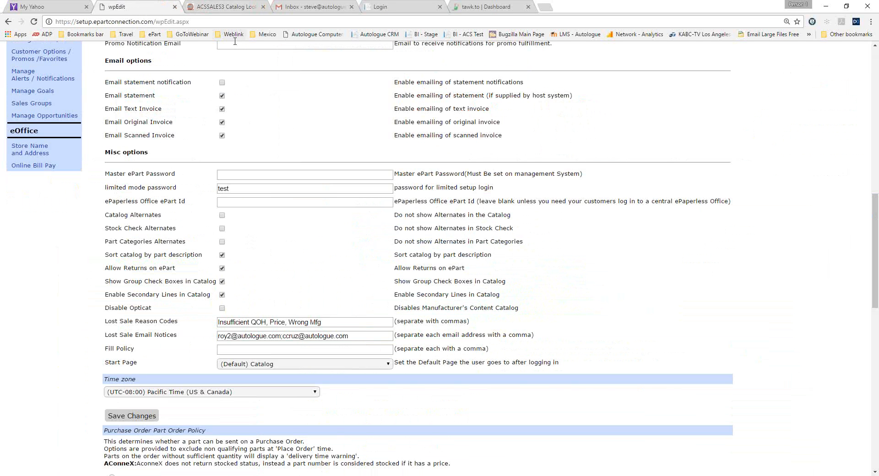
pyautogui.click(236, 8)
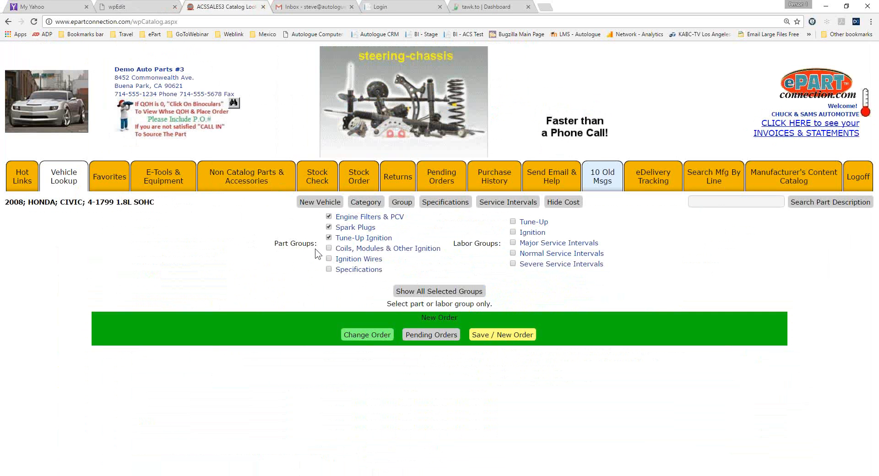
pyautogui.click(427, 292)
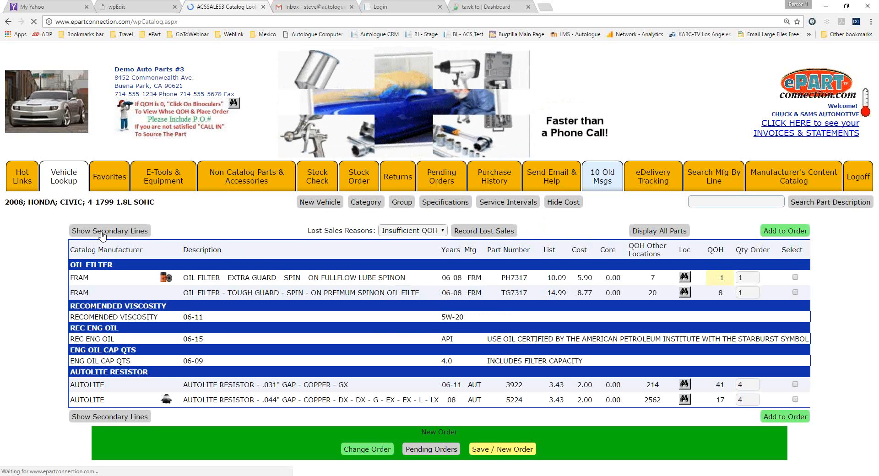
pyautogui.click(144, 6)
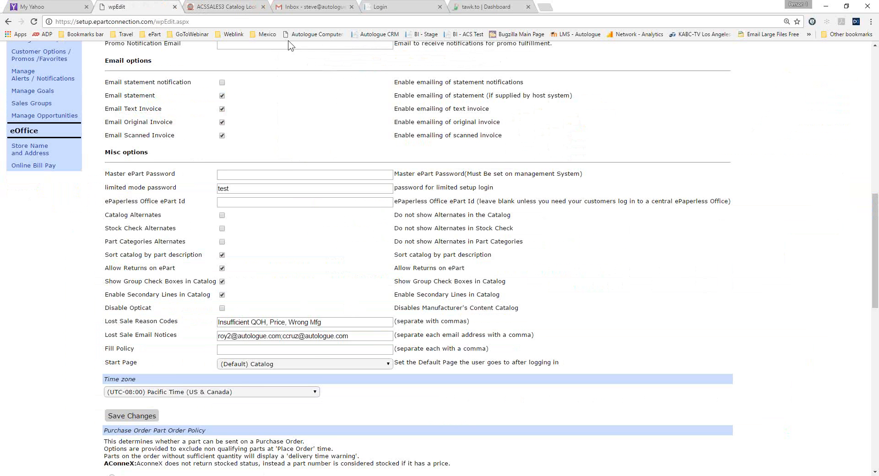
# Open the Manufacturer's Content Catalog from the store catalog and examine the country and vehicle type choices in its Vehicle Part Search.
pyautogui.click(233, 8)
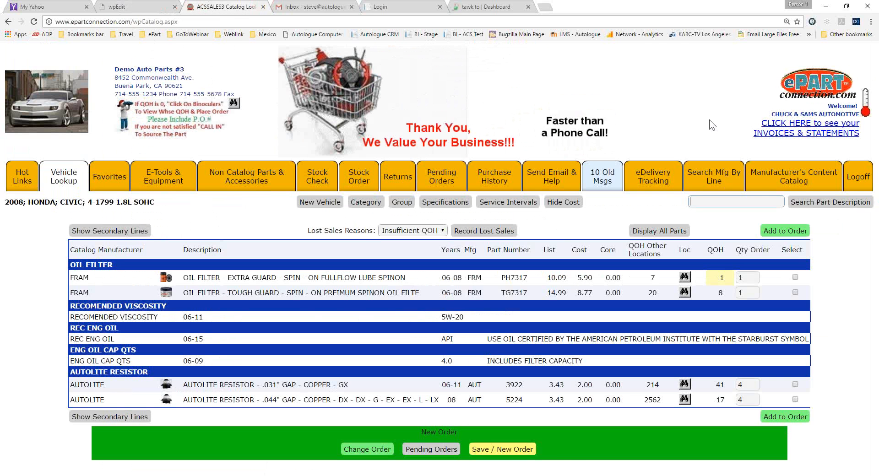
pyautogui.click(792, 174)
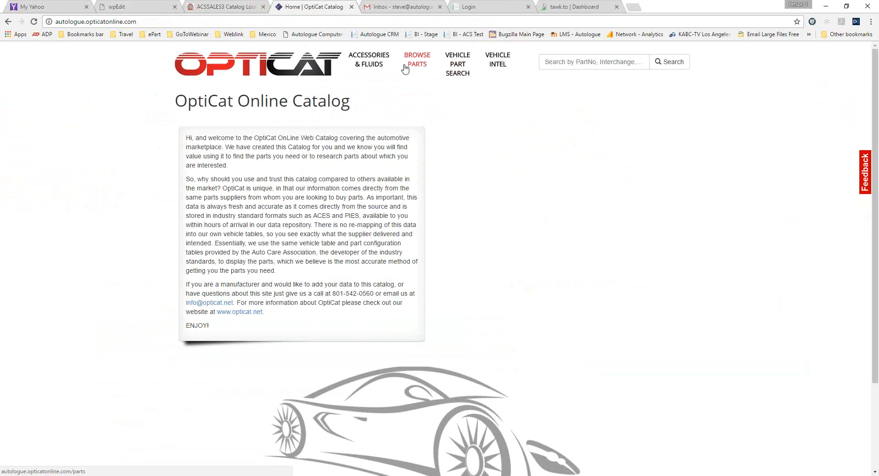
pyautogui.click(449, 66)
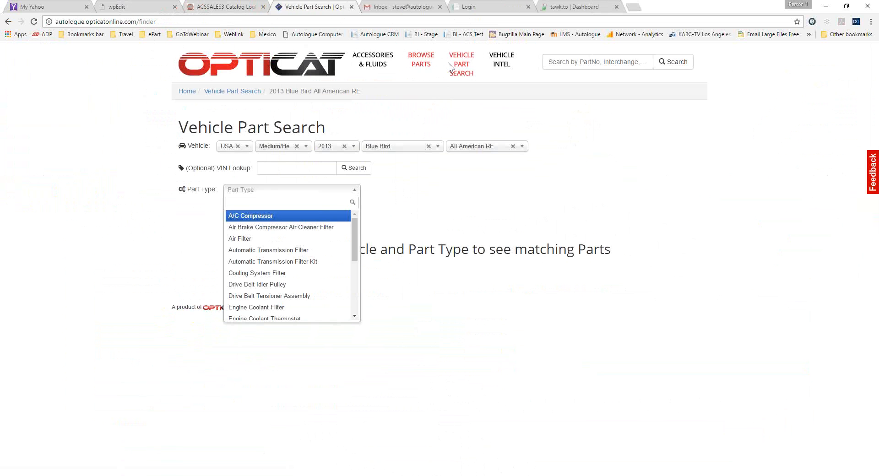
pyautogui.click(247, 147)
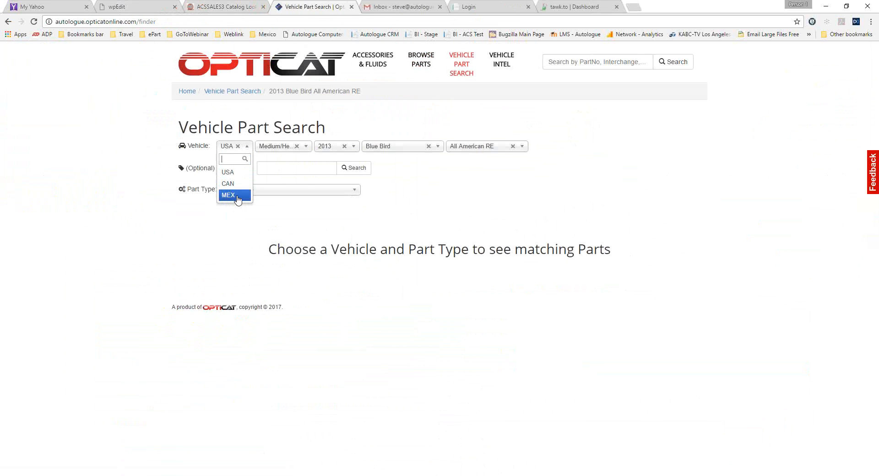
pyautogui.click(305, 147)
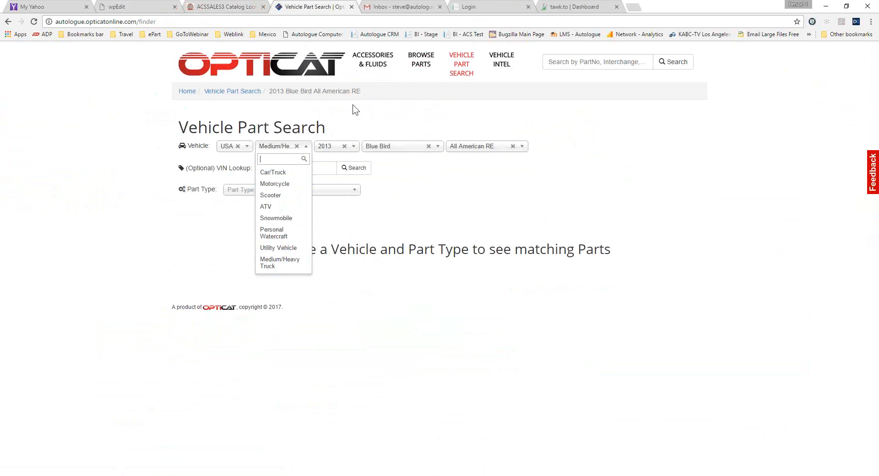
pyautogui.click(351, 6)
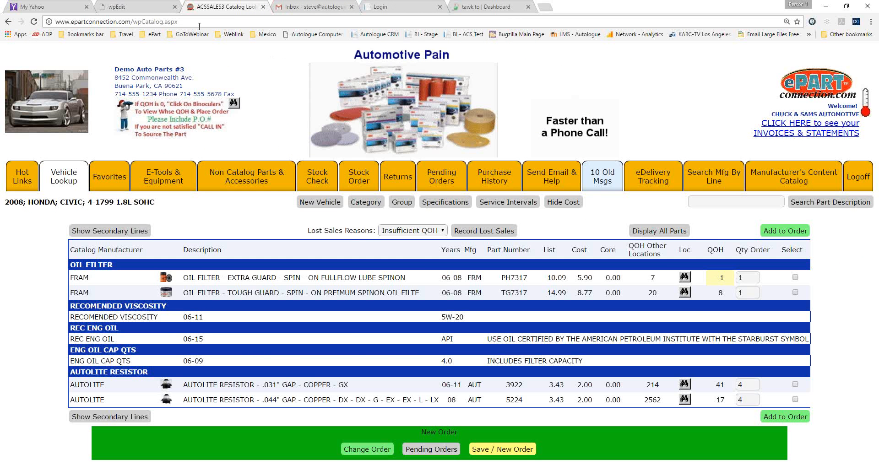
# Return to the store setup and examine the Start Page choices in the miscellaneous options.
pyautogui.click(124, 11)
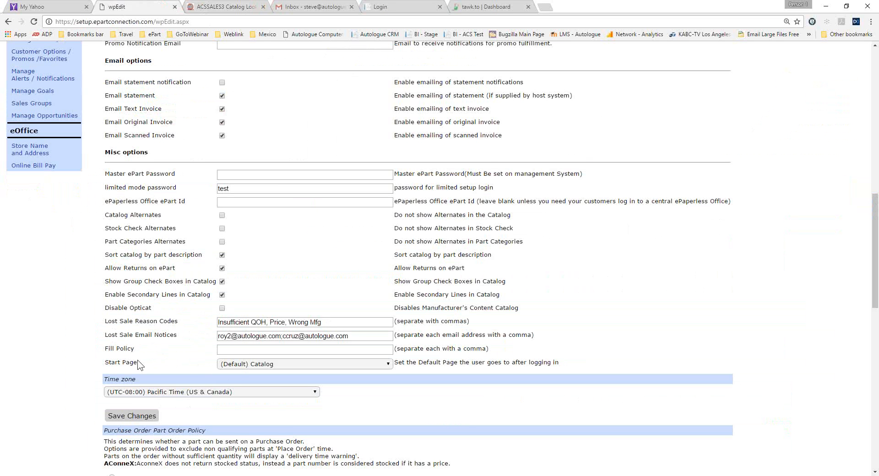
pyautogui.moveTo(140, 365); pyautogui.dragTo(106, 362)
pyautogui.click(387, 364)
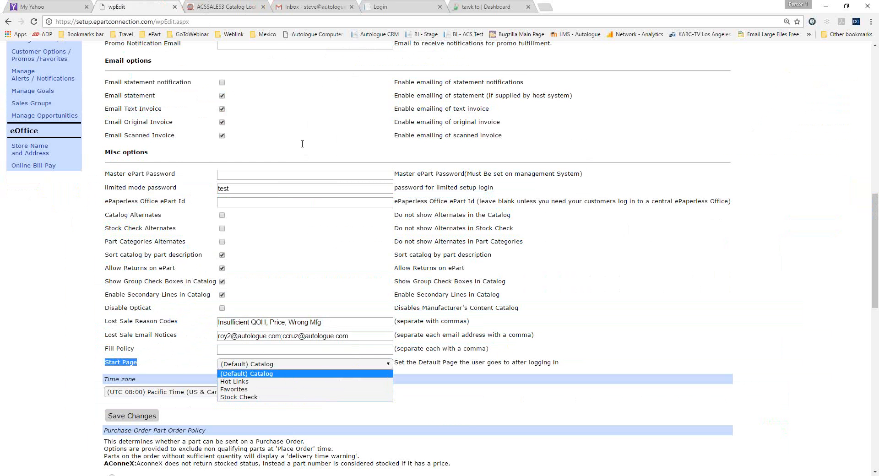
# Show the new vehicle lookup page in the catalog and compare it with the Start Page choices in the setup.
pyautogui.click(222, 7)
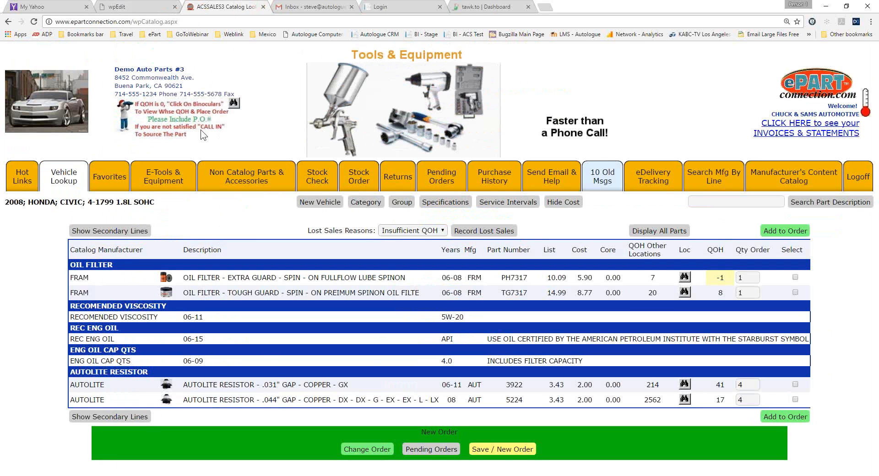
pyautogui.click(68, 164)
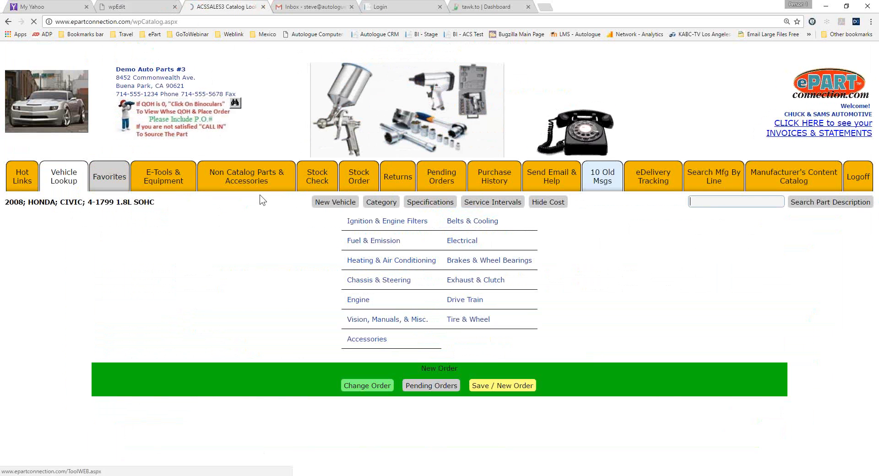
pyautogui.click(334, 199)
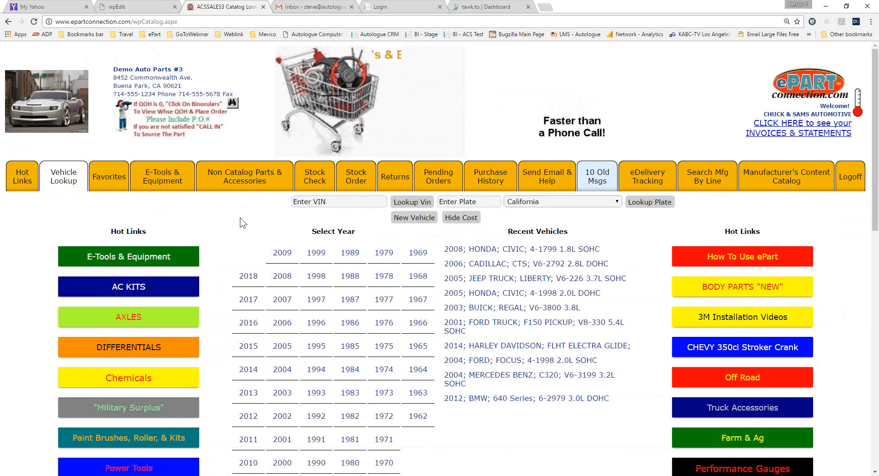
pyautogui.click(137, 6)
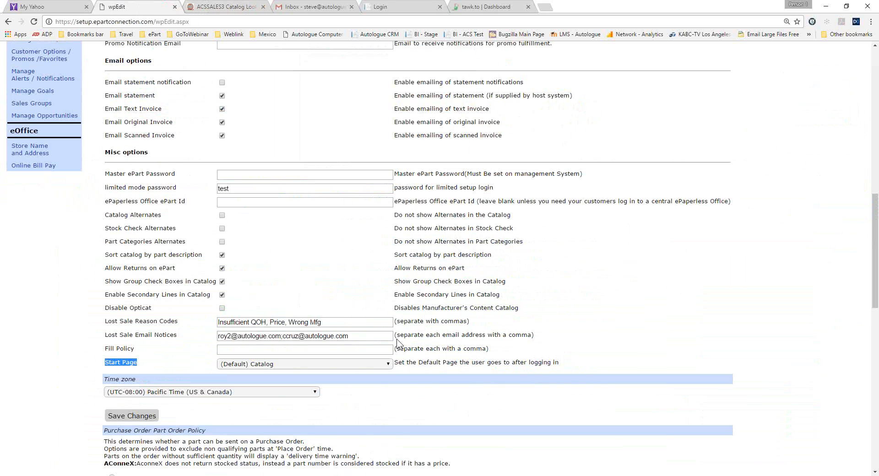
pyautogui.click(385, 364)
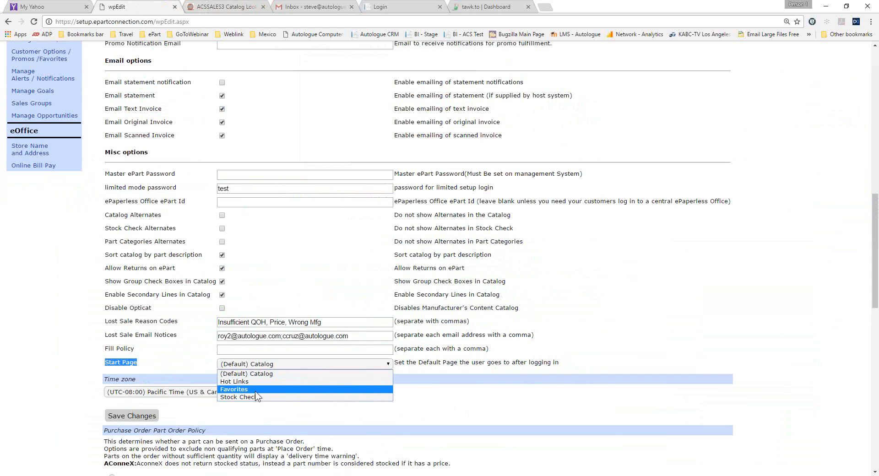
pyautogui.click(46, 329)
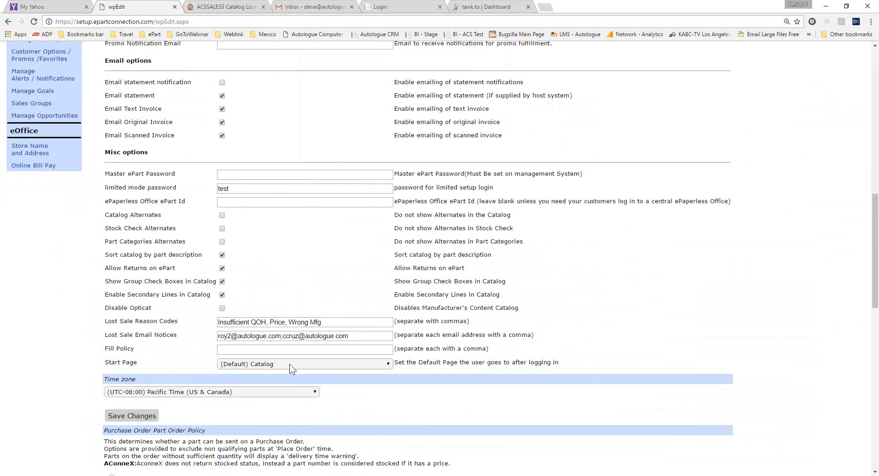
# Examine the purchase order policy, catalog display, quantity, multi-store QOH and AConneX options in the store setup.
pyautogui.scroll(-3, 397, 396)
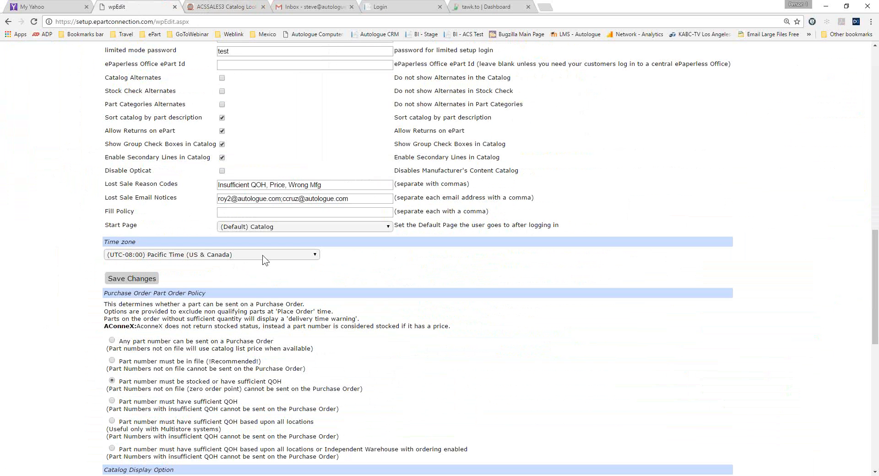
pyautogui.scroll(-3, 262, 254)
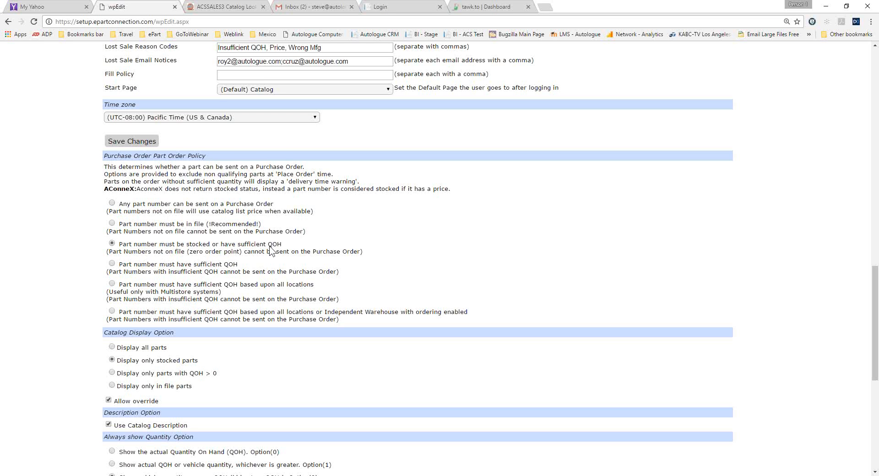
pyautogui.scroll(-4, 271, 250)
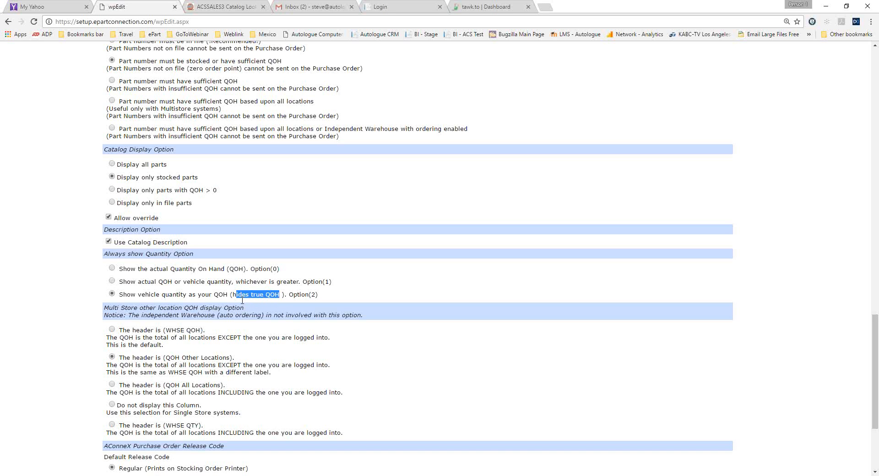
pyautogui.click(88, 317)
pyautogui.scroll(-3, 89, 317)
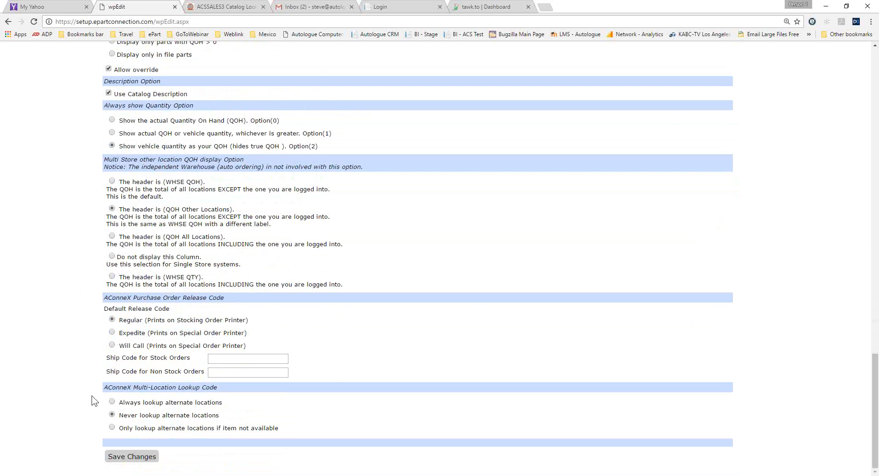
# Examine the logo management page and the default and custom delivery options tables.
pyautogui.scroll(20, 95, 401)
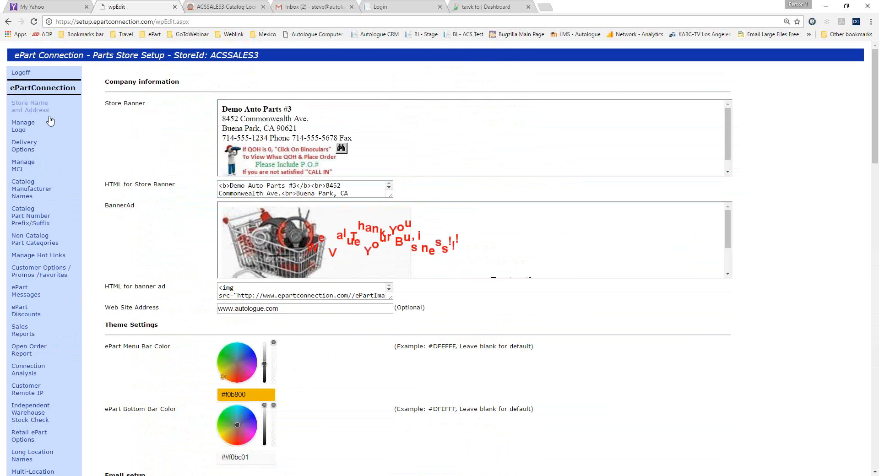
pyautogui.click(24, 125)
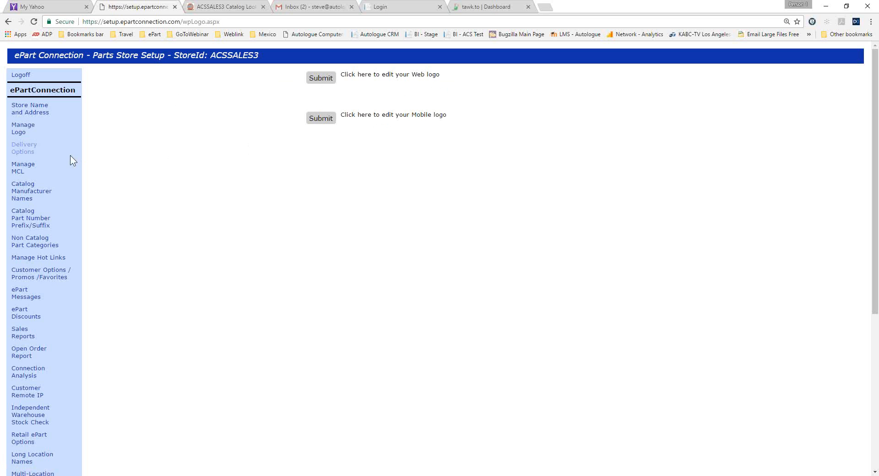
pyautogui.click(20, 146)
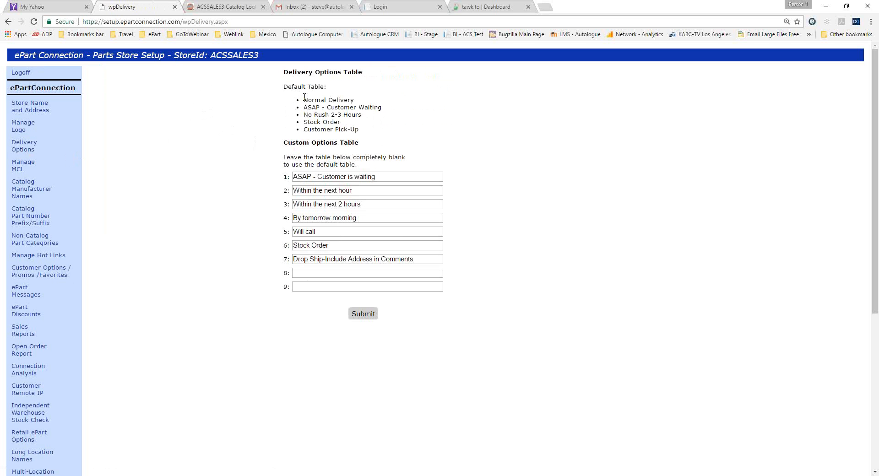
# Open the MCL table for editing and read through the summary of manufacturers, line codes and priorities.
pyautogui.click(21, 168)
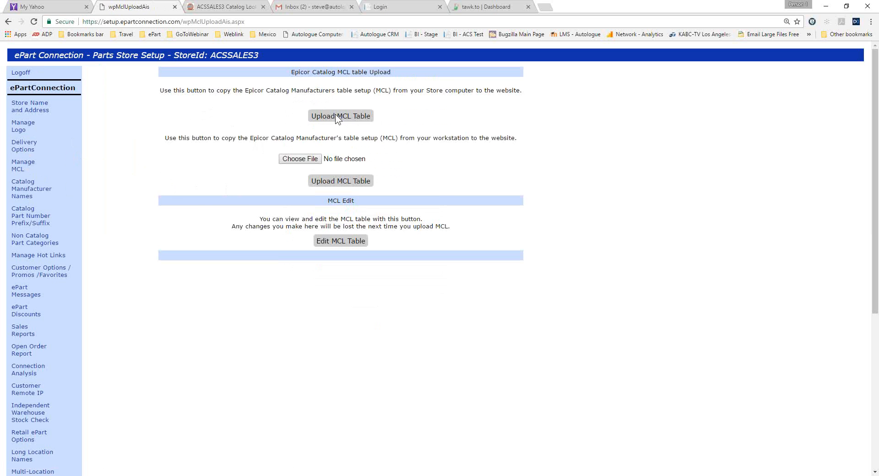
pyautogui.click(336, 238)
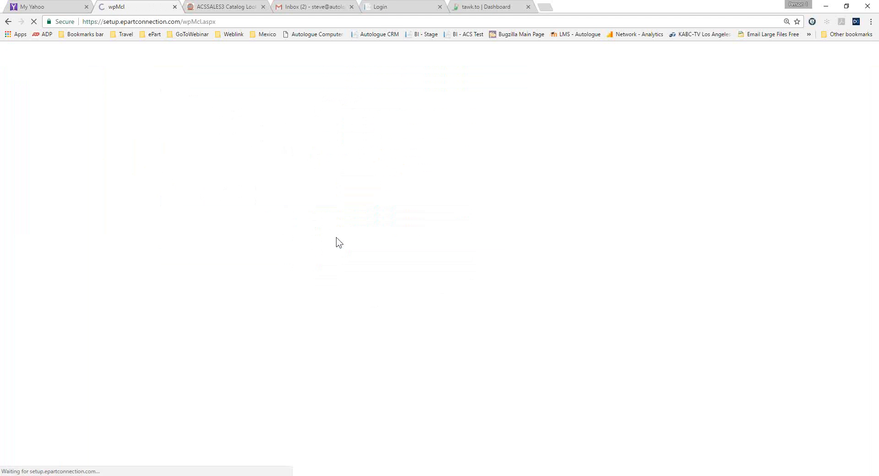
pyautogui.click(345, 162)
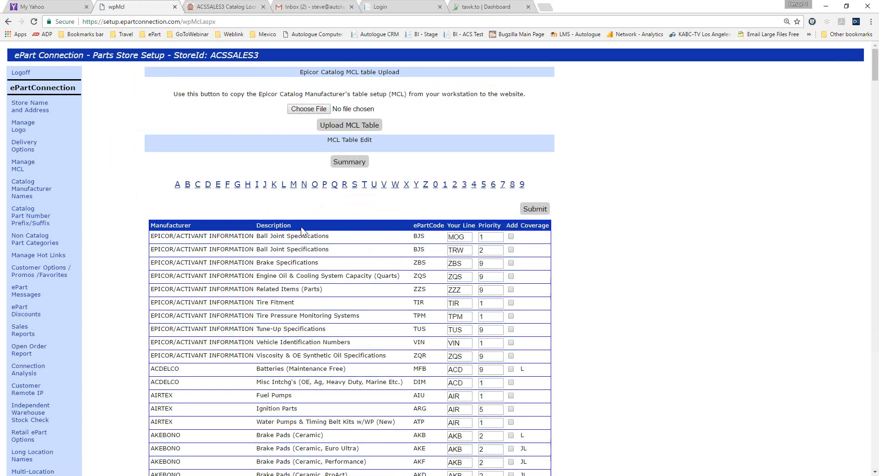
pyautogui.scroll(-5, 301, 231)
pyautogui.scroll(-15, 301, 231)
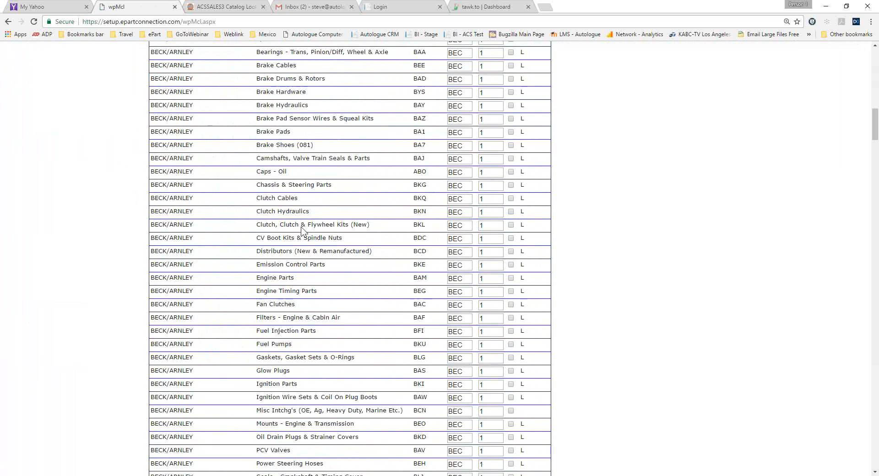
pyautogui.scroll(-6, 301, 231)
pyautogui.scroll(15, 301, 231)
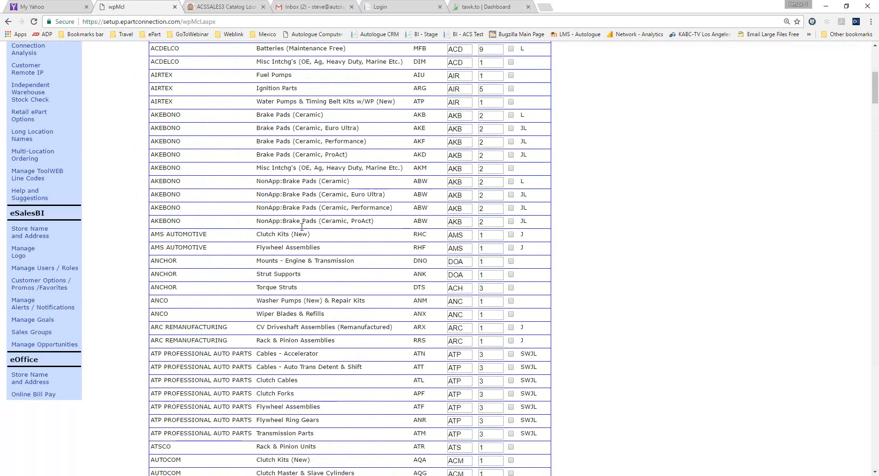
pyautogui.scroll(7, 302, 232)
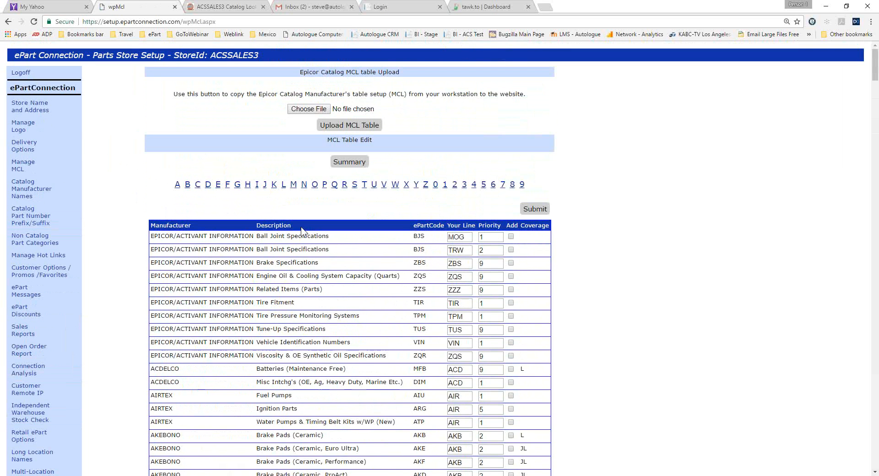
# Look up Mechanix Wear among the M manufacturers in the MCL table, and return to the MCL upload page.
pyautogui.click(293, 185)
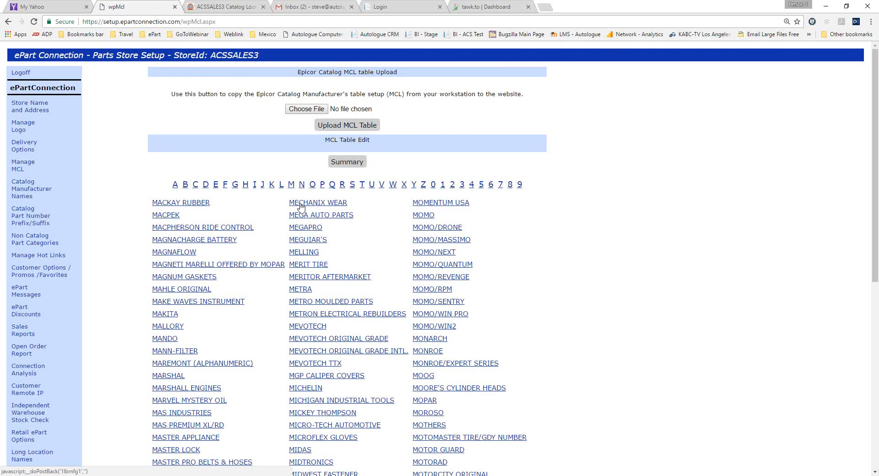
pyautogui.click(311, 203)
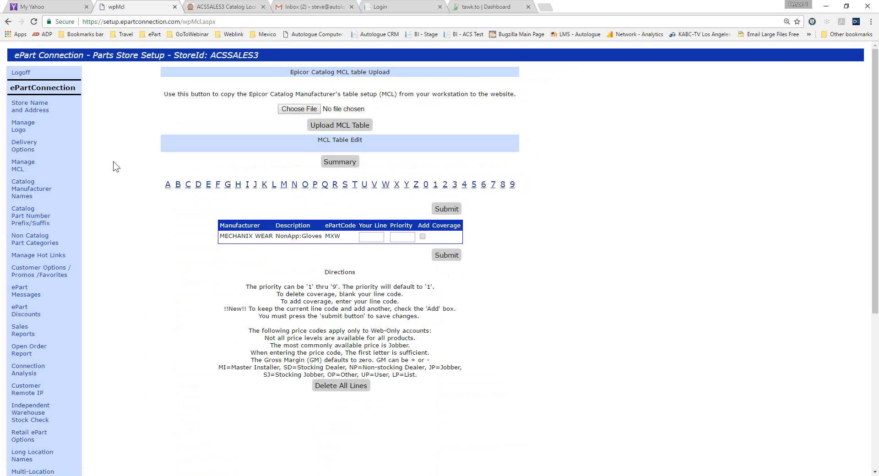
pyautogui.click(23, 167)
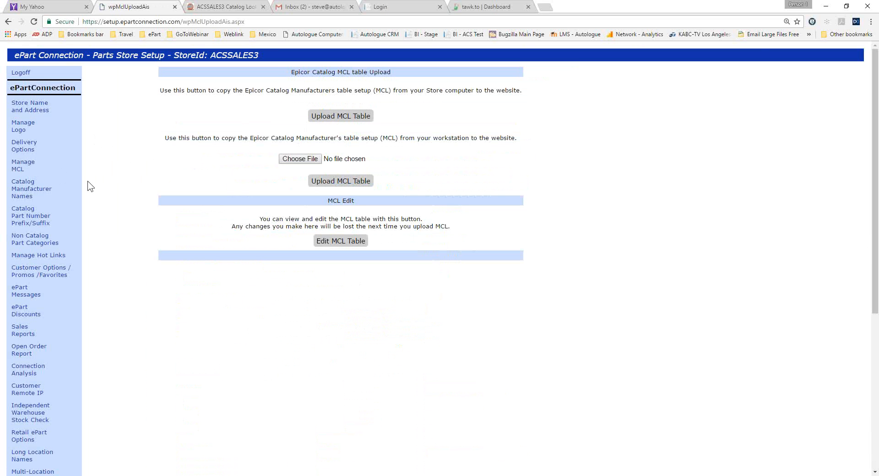
# Examine the table for renaming catalog manufacturers and the table for part number prefixes and suffixes.
pyautogui.click(19, 191)
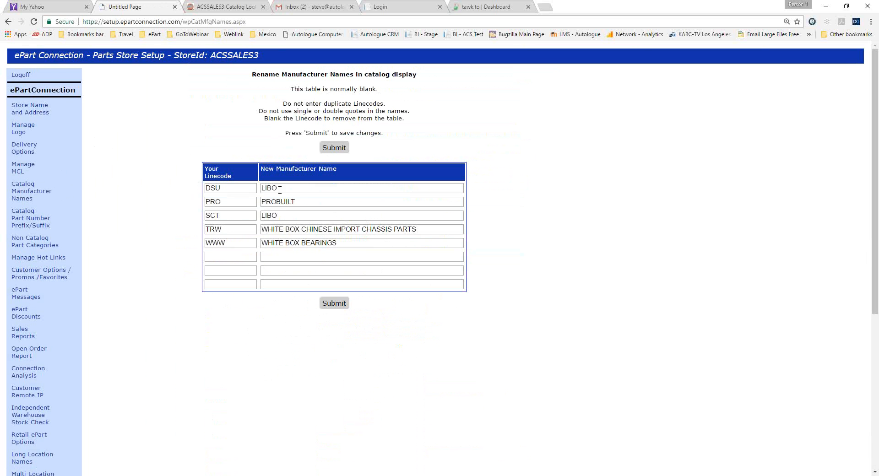
pyautogui.doubleClick(207, 189)
pyautogui.doubleClick(290, 189)
pyautogui.click(29, 222)
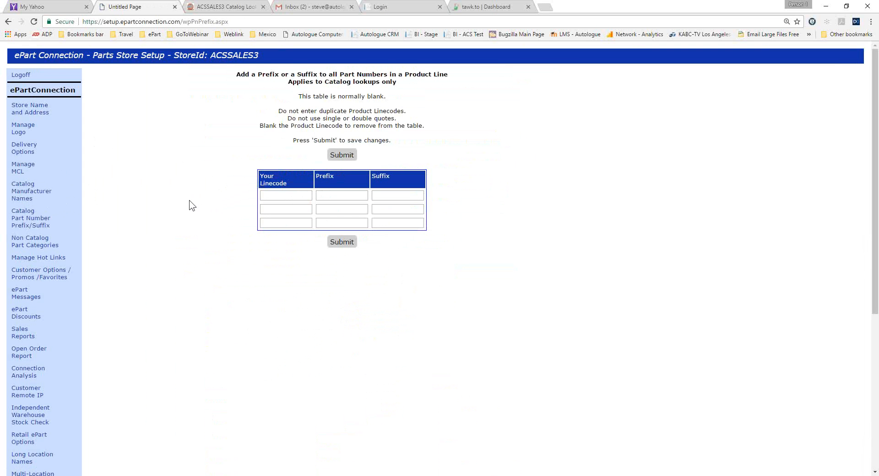
# Examine the Non Catalog Part Categories setup and show the Non Catalog Parts & Accessories page in the customer catalog.
pyautogui.click(32, 244)
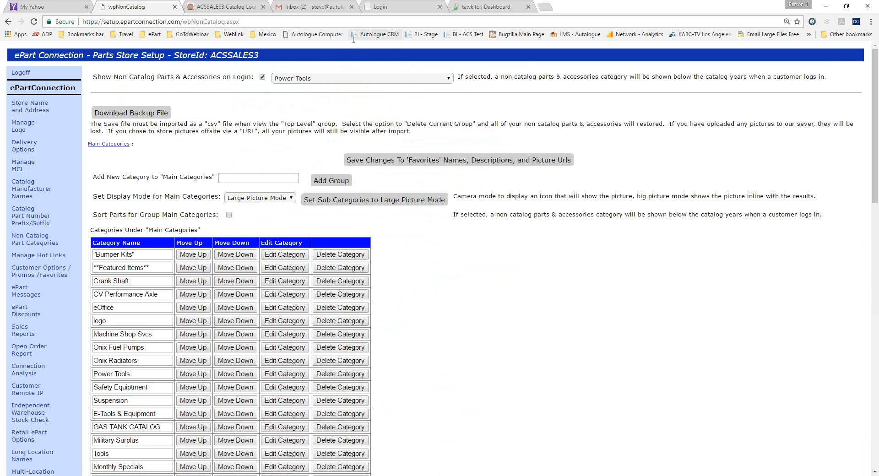
pyautogui.click(235, 9)
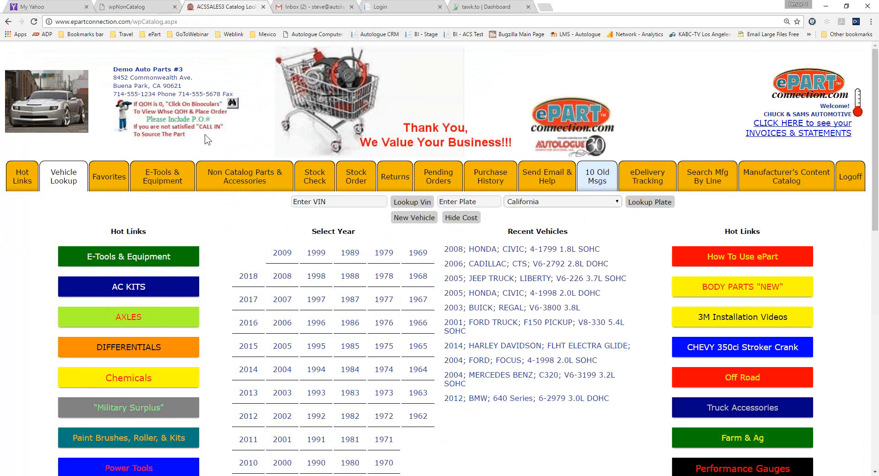
pyautogui.click(241, 181)
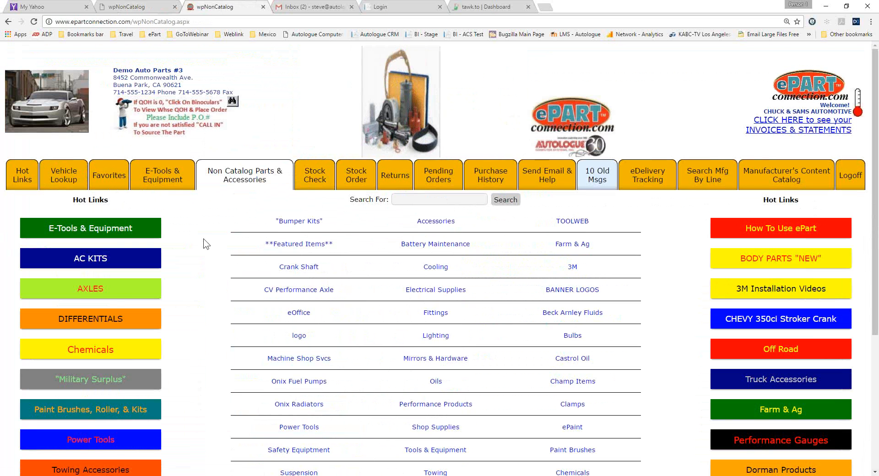
# Browse the "Bumper Kits" category, and examine the parts listed under Electrical Supplies, Connectors (All Types), in the customer catalog.
pyautogui.click(296, 223)
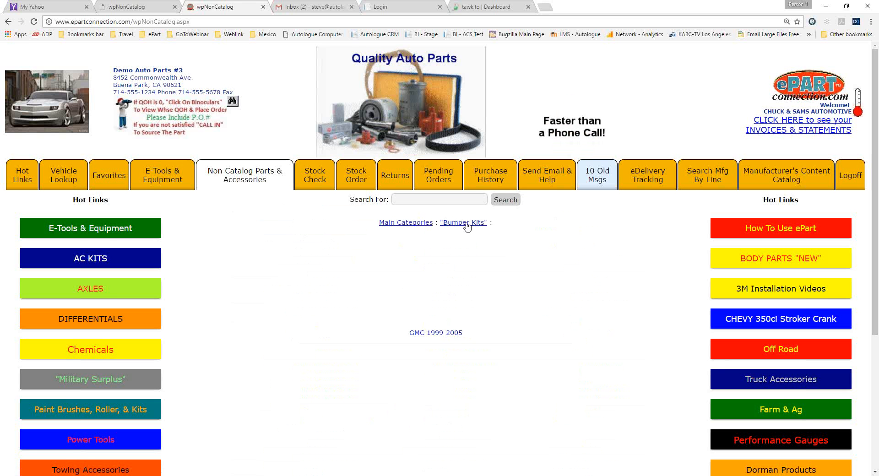
pyautogui.click(398, 224)
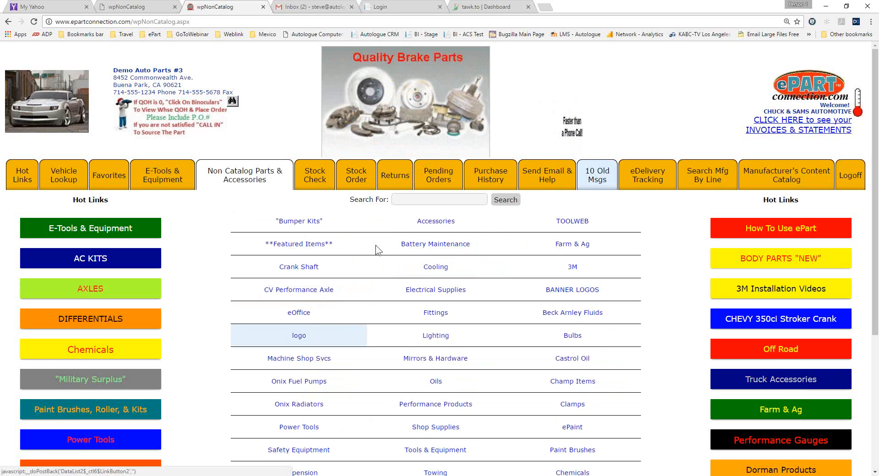
pyautogui.click(423, 292)
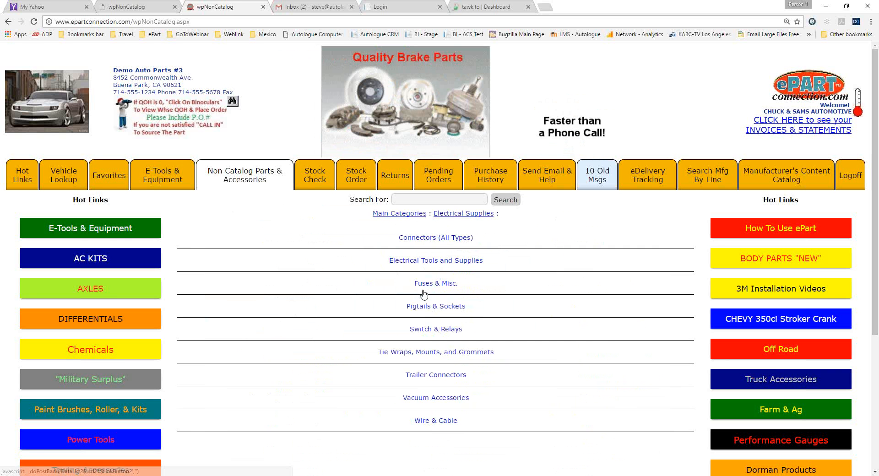
pyautogui.click(417, 241)
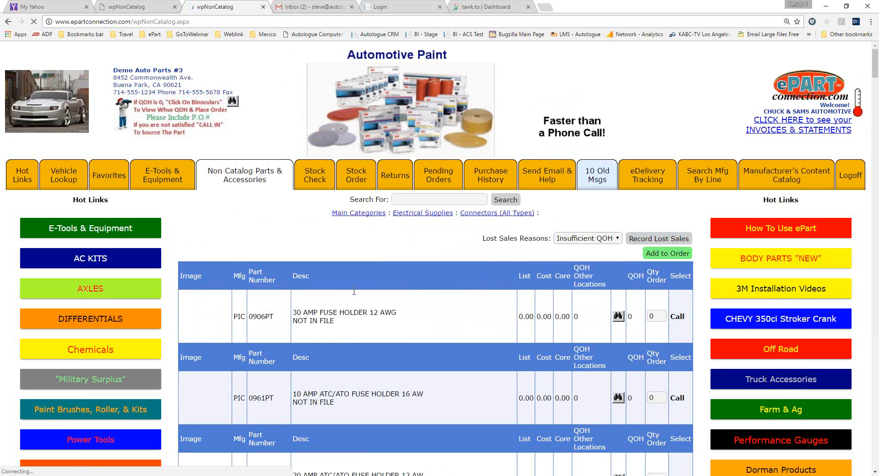
pyautogui.scroll(-2, 349, 308)
pyautogui.scroll(-10, 349, 308)
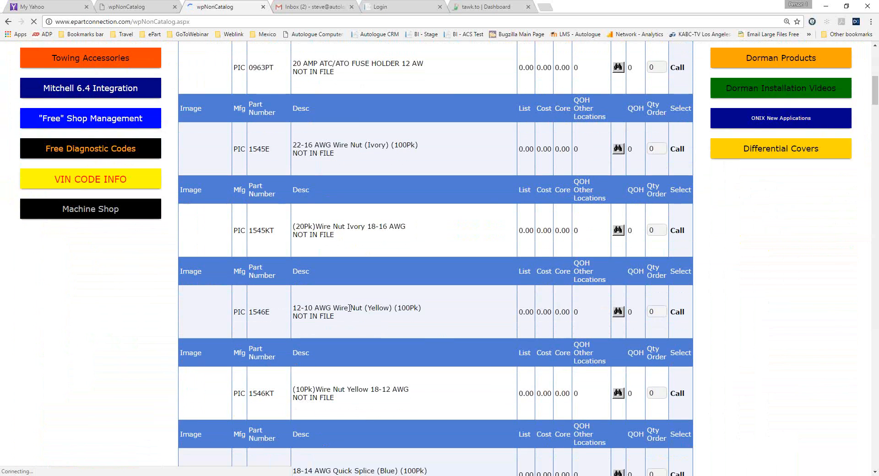
pyautogui.scroll(4, 349, 308)
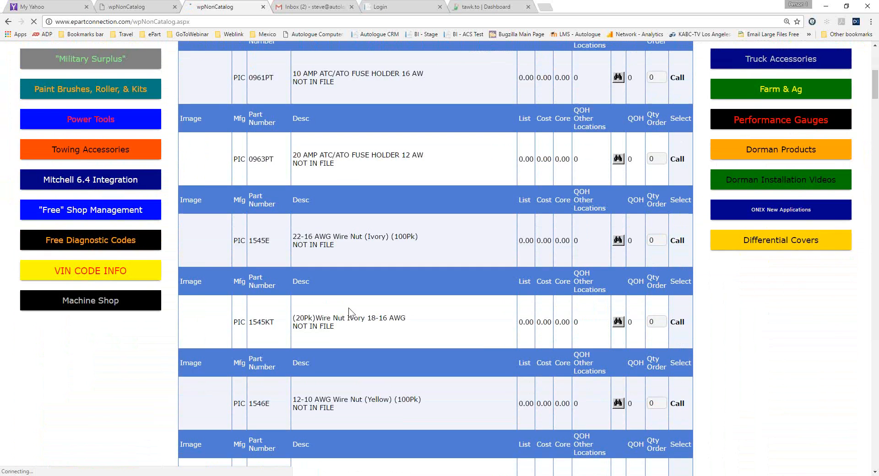
# Return to the Non Catalog Part Categories setup and examine the category table and the part, template and file import options.
pyautogui.click(142, 9)
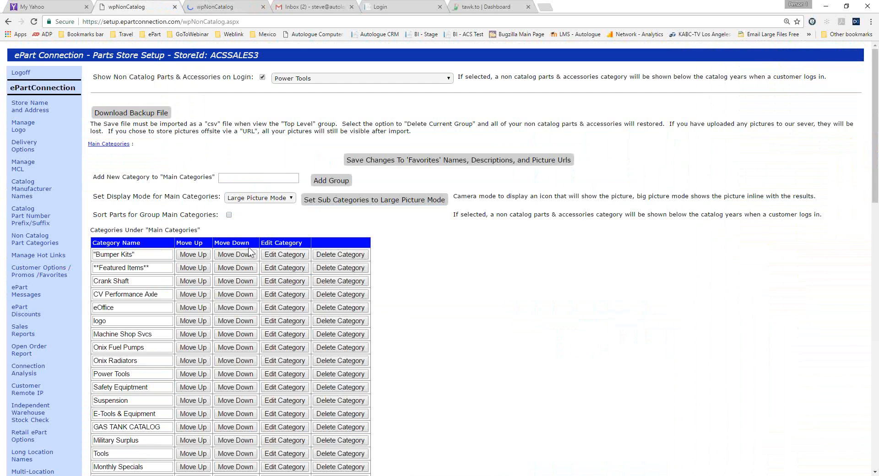
pyautogui.scroll(-8, 419, 256)
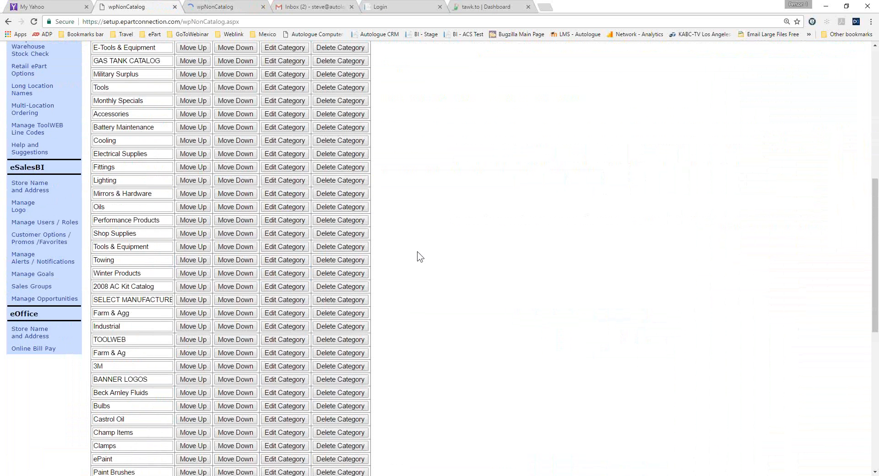
pyautogui.scroll(-8, 419, 257)
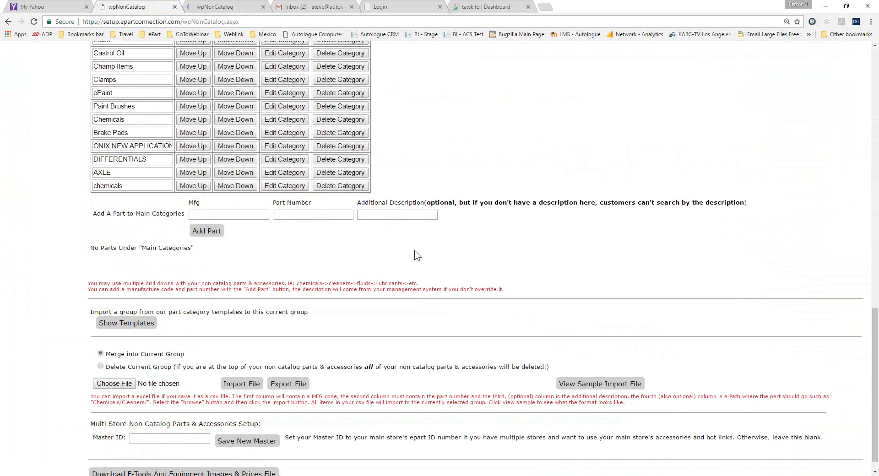
pyautogui.scroll(-1, 422, 263)
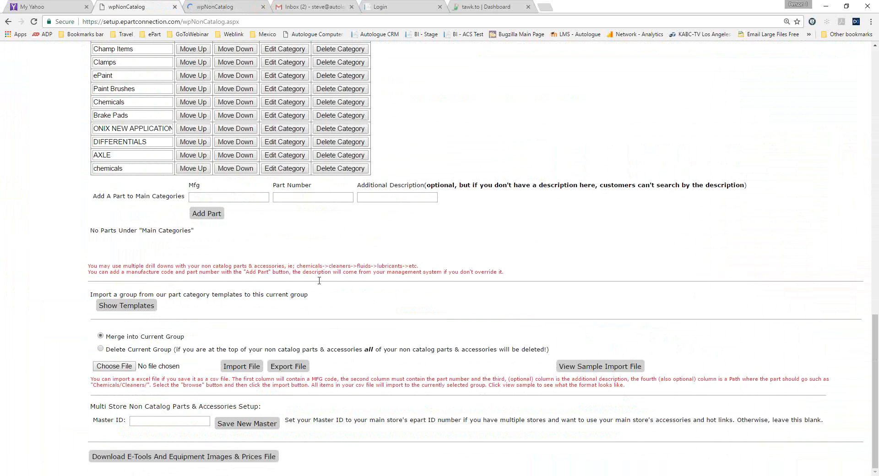
pyautogui.scroll(15, 319, 280)
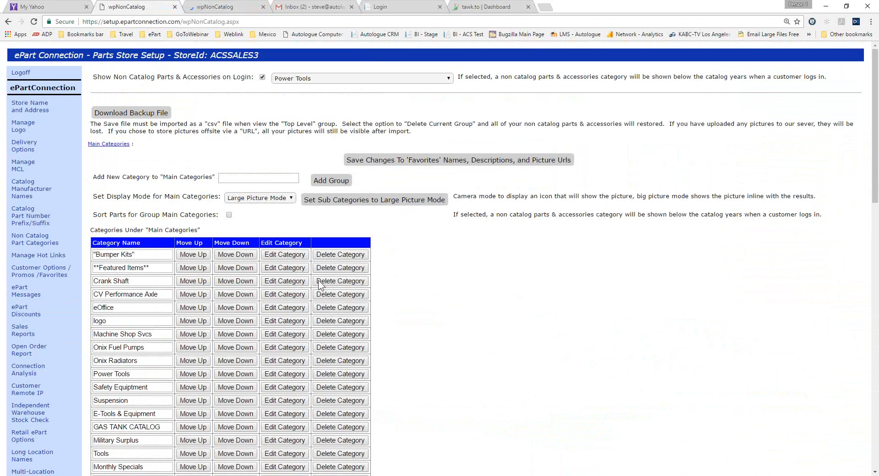
# Open the Hot Link Button Setup, and follow the "Military Surplus" and AC KITS hot links in the customer catalog.
pyautogui.click(32, 255)
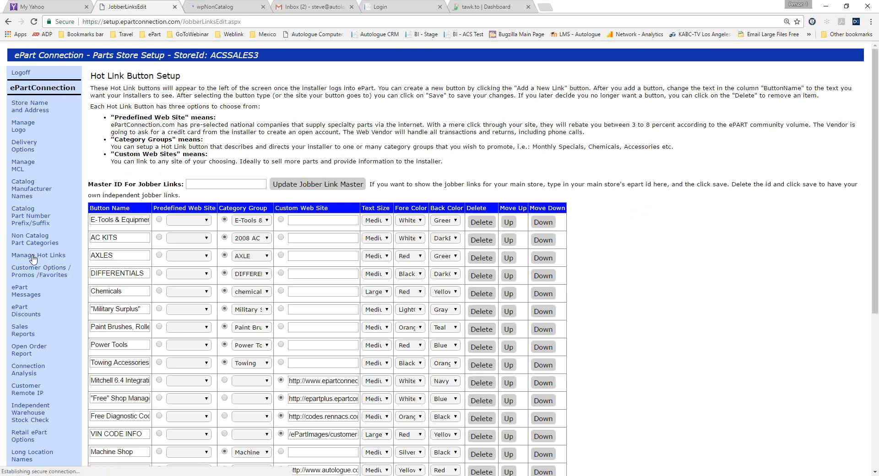
pyautogui.click(229, 8)
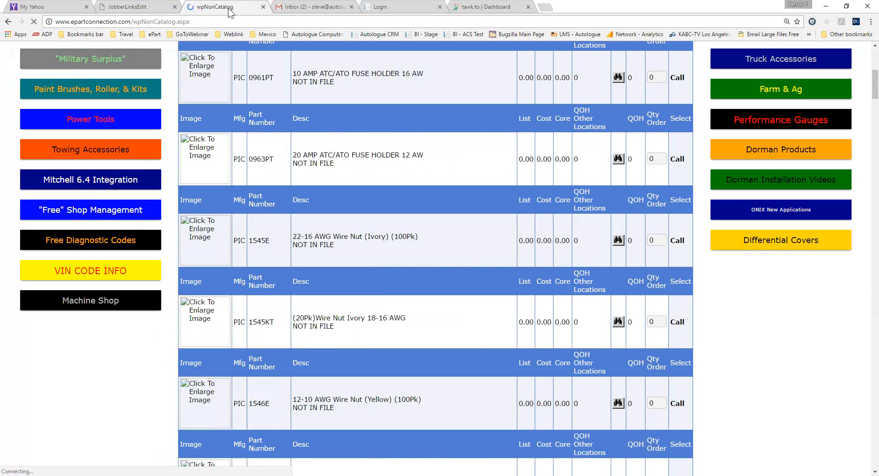
pyautogui.scroll(7, 213, 77)
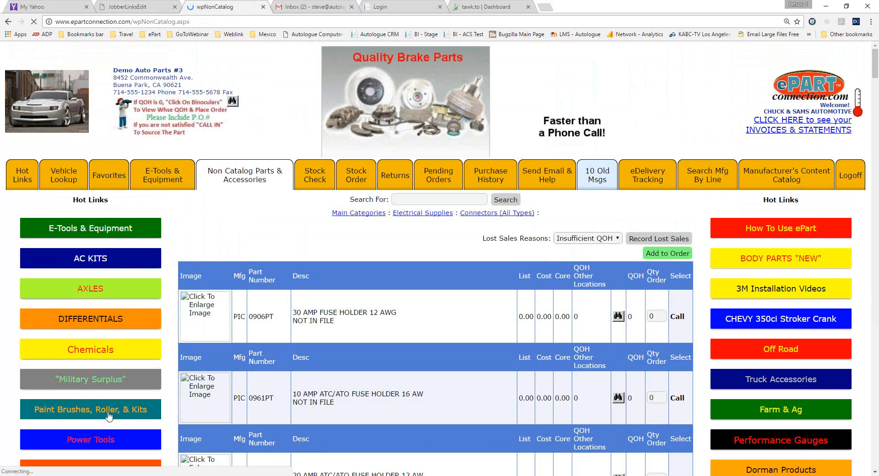
pyautogui.click(69, 181)
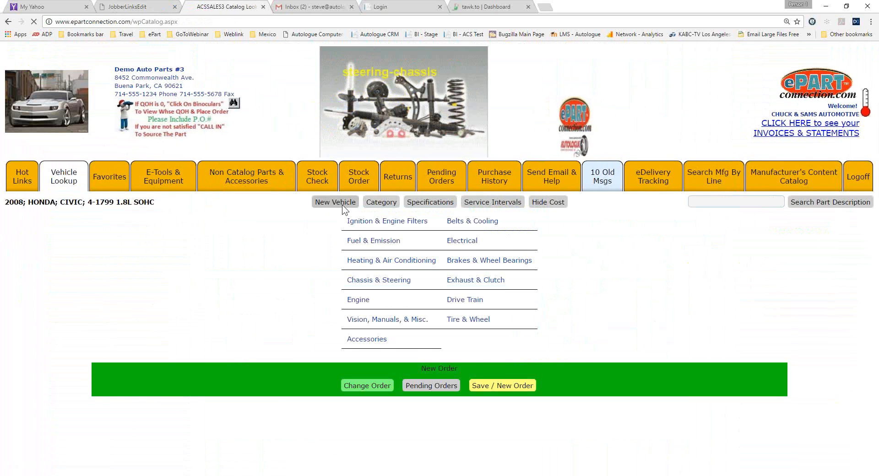
pyautogui.click(343, 205)
pyautogui.scroll(-3, 273, 232)
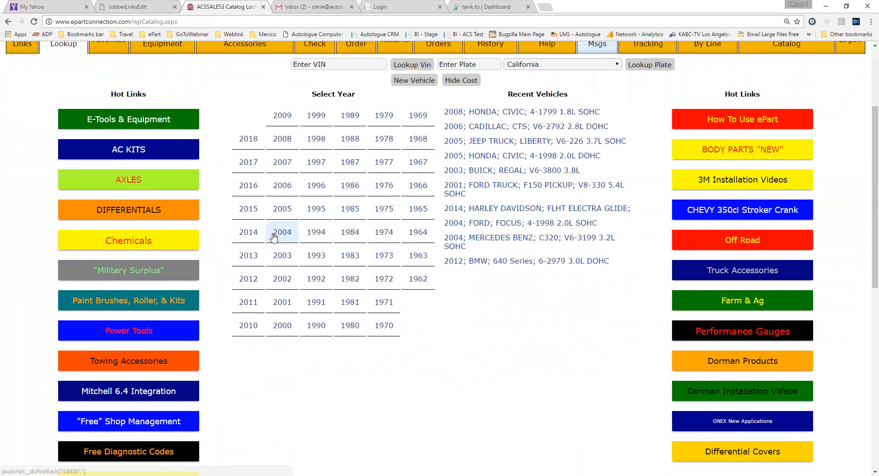
pyautogui.click(139, 271)
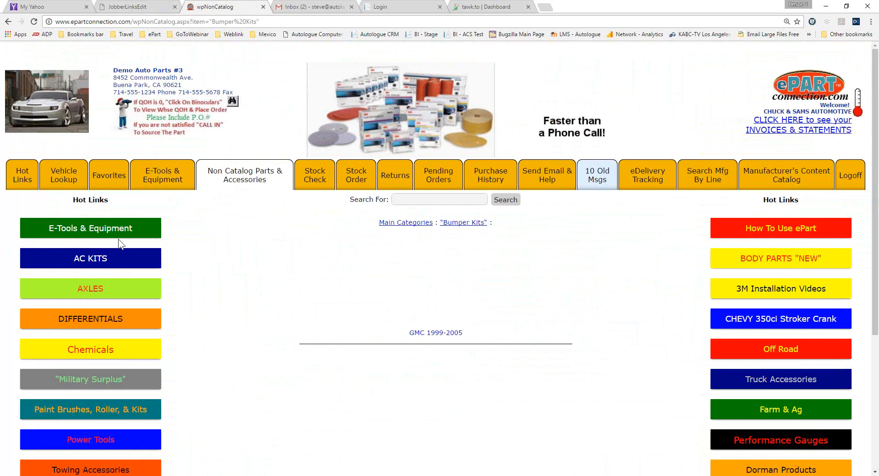
pyautogui.click(99, 259)
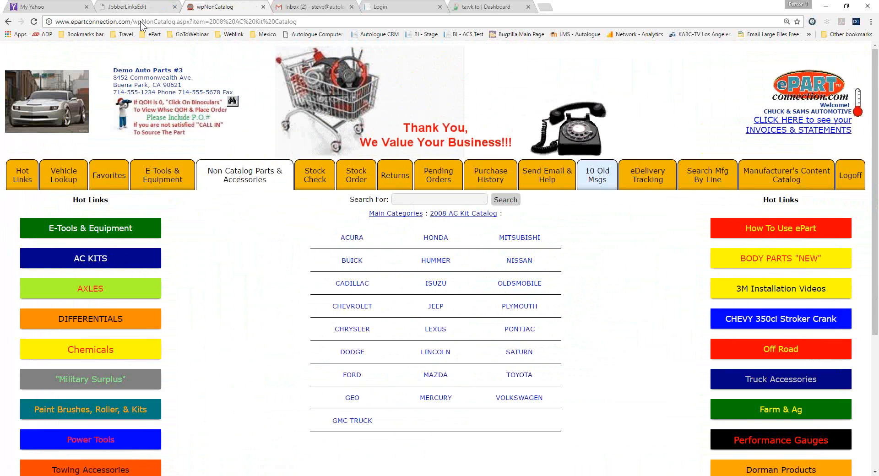
# Examine the category group column and the predefined web site choices for the Power Tools button in the Hot Link Button Setup.
pyautogui.hotkey('ctrl', 'shift', 'Tab')
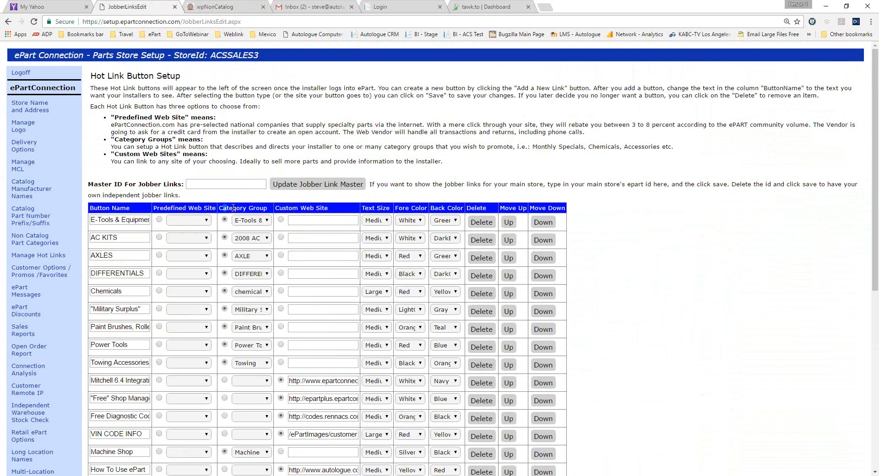
pyautogui.moveTo(219, 207); pyautogui.dragTo(284, 209)
pyautogui.scroll(-3, 292, 301)
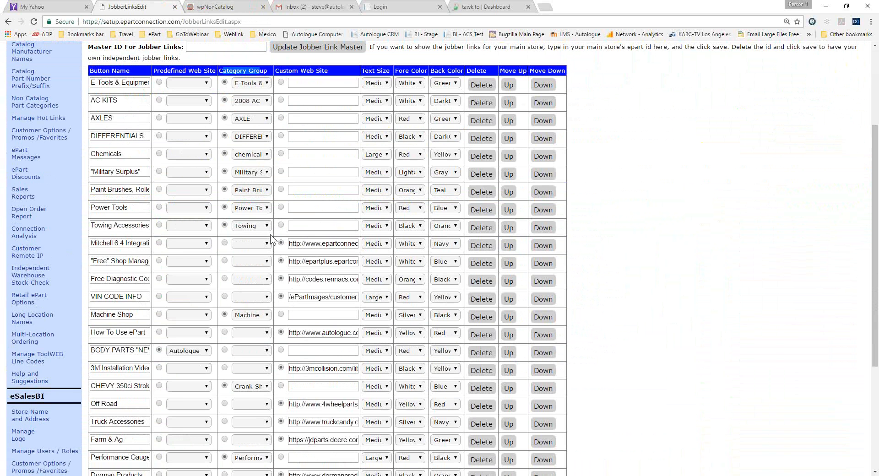
pyautogui.click(206, 209)
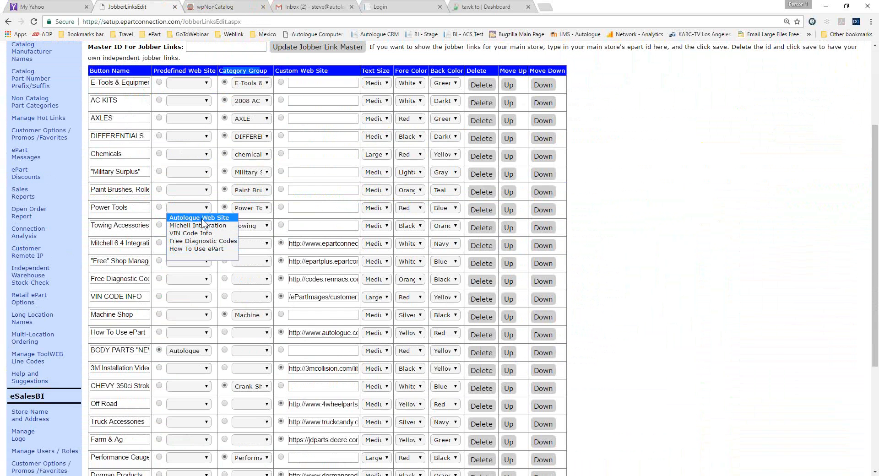
pyautogui.click(604, 207)
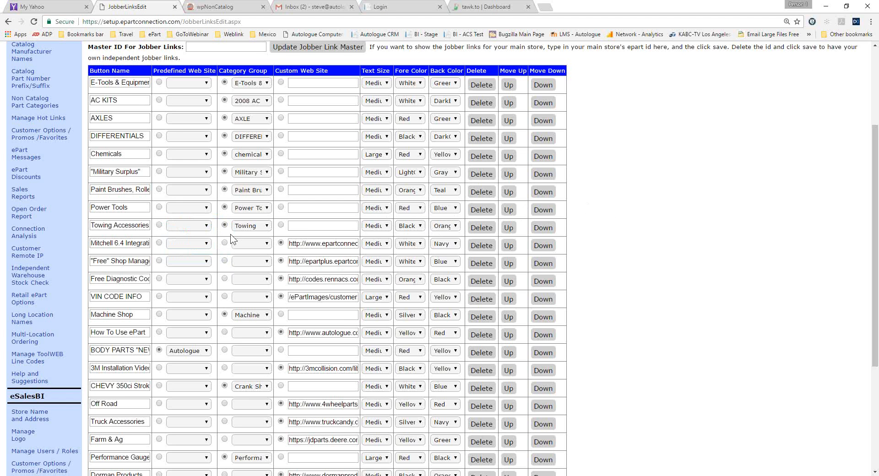
# Examine the full set of hot link buttons in the customer catalog and return to the Hot Link Button Setup.
pyautogui.scroll(3, 230, 234)
pyautogui.click(219, 10)
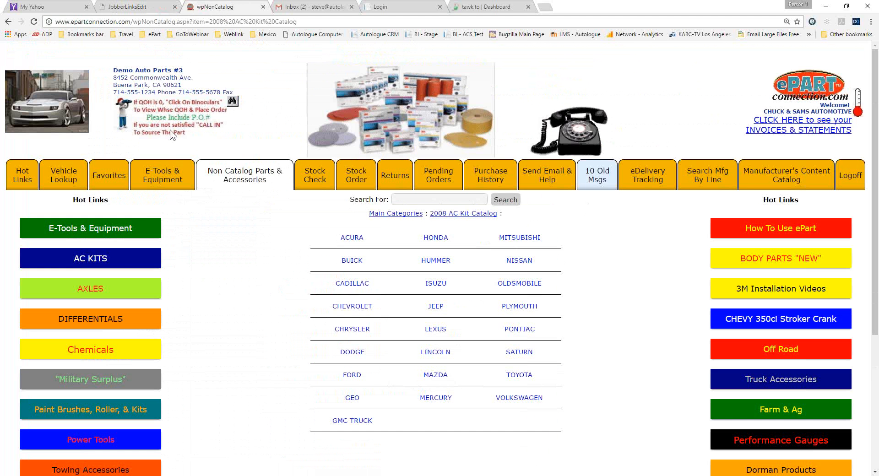
pyautogui.scroll(-5, 141, 208)
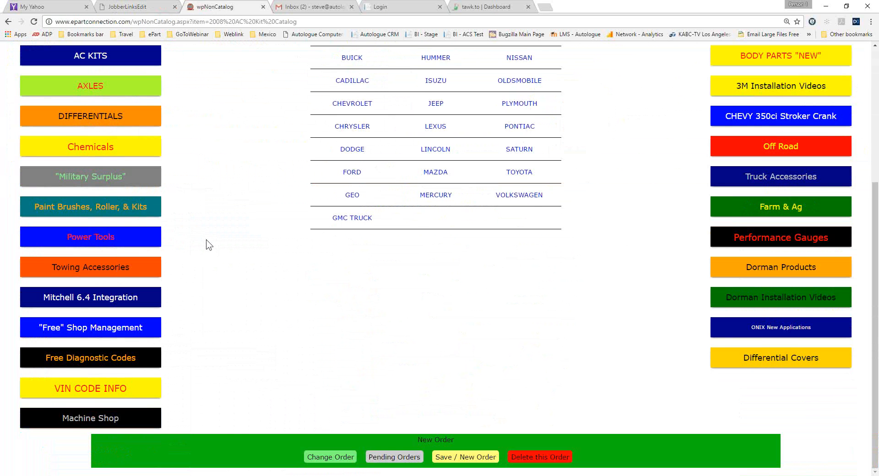
pyautogui.scroll(5, 206, 240)
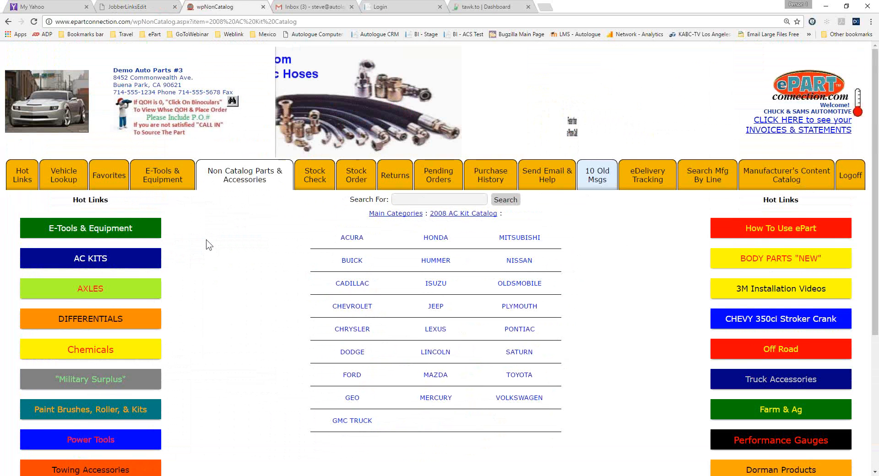
pyautogui.click(139, 5)
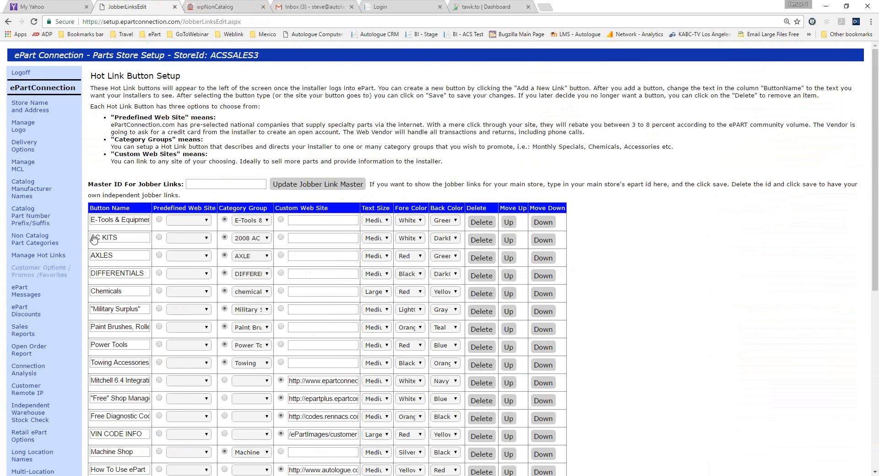
# Open the customer list under Customer Options / Promos / Favorites and open the HI AUTO CENTER record for editing.
pyautogui.click(34, 269)
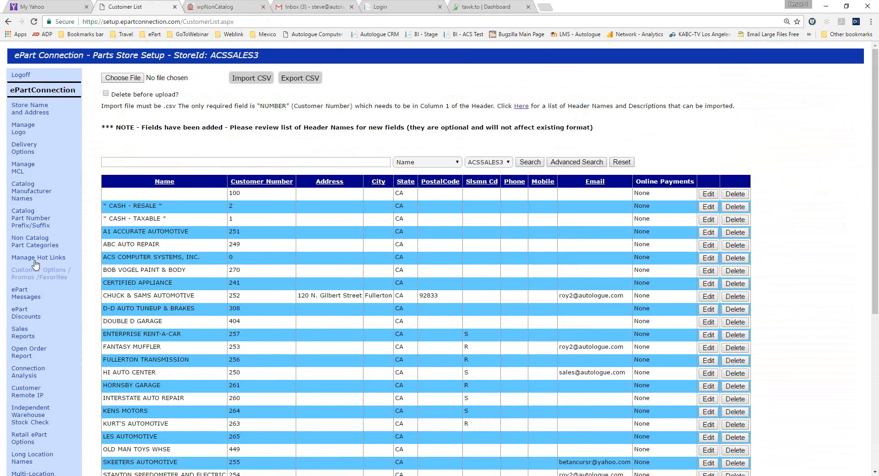
pyautogui.click(49, 136)
pyautogui.scroll(-4, 290, 246)
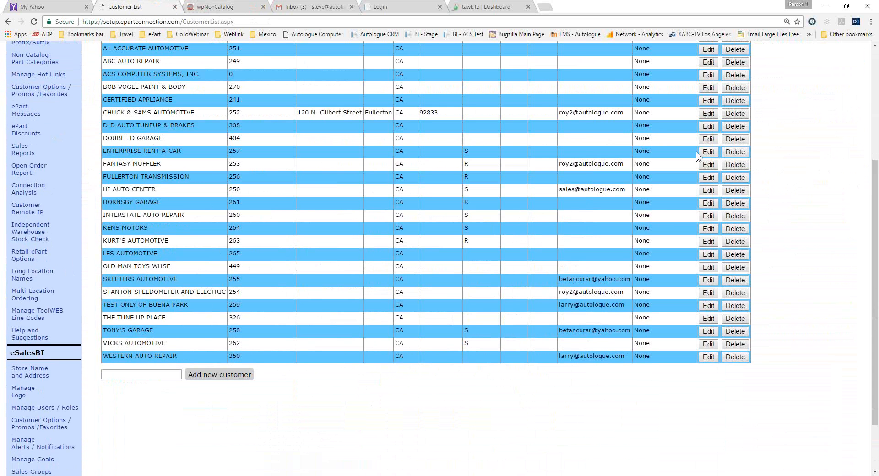
pyautogui.click(709, 192)
pyautogui.scroll(-4, 473, 286)
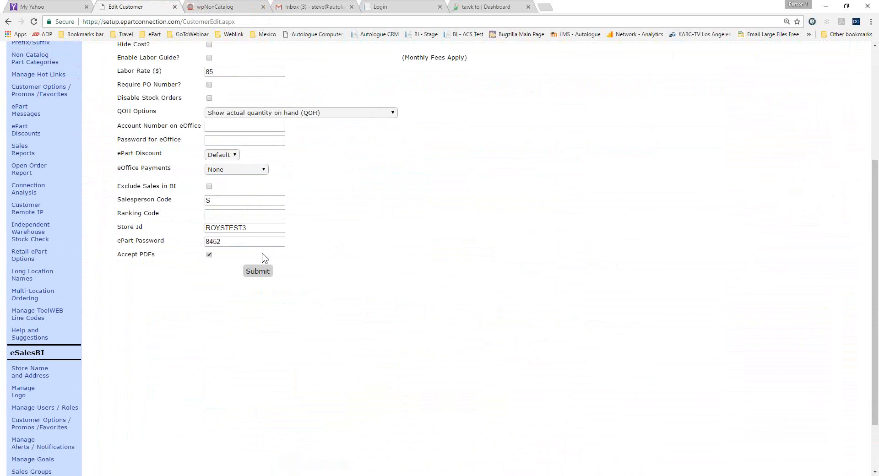
# Examine the Store Id, ePart Password, Accept PDFs and other option fields in the HI AUTO CENTER customer record.
pyautogui.moveTo(257, 226); pyautogui.dragTo(163, 226)
pyautogui.moveTo(246, 243); pyautogui.dragTo(140, 241)
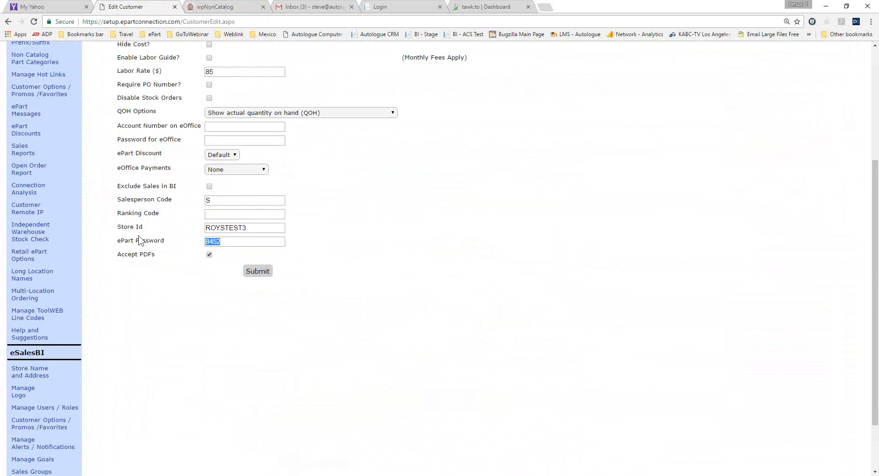
pyautogui.click(191, 256)
pyautogui.scroll(4, 191, 241)
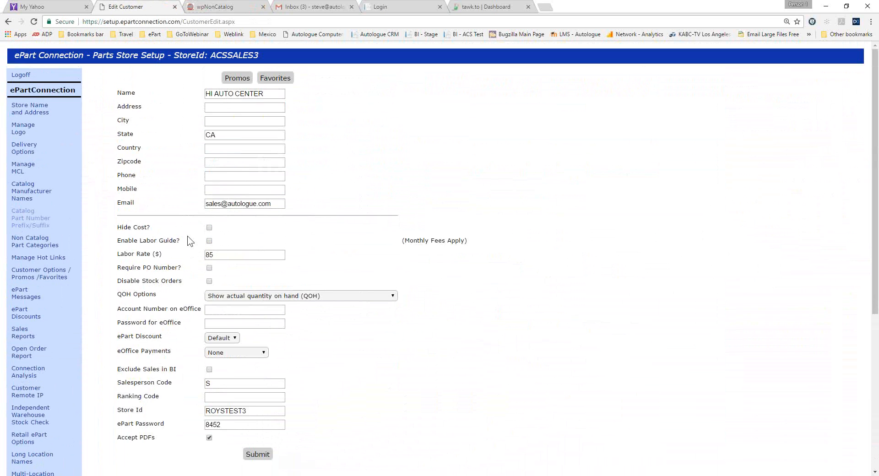
# Return to the customer list, review its salesman codes and search fields, and show the advanced search filters.
pyautogui.click(45, 270)
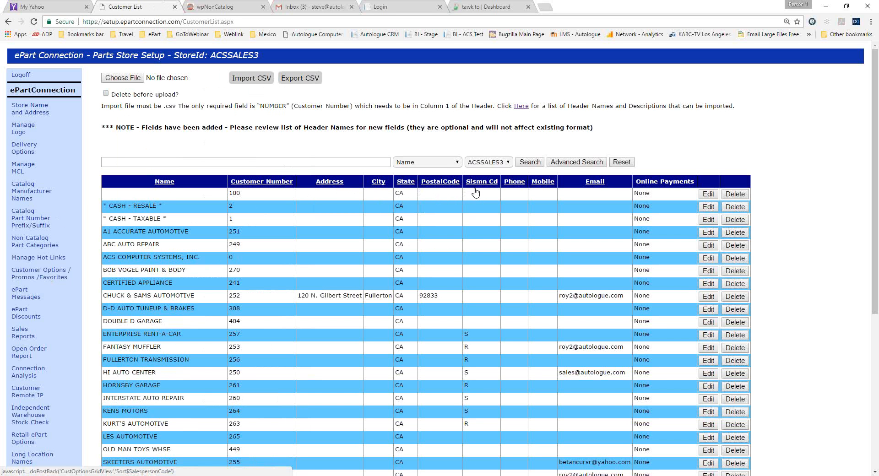
pyautogui.scroll(-3, 480, 196)
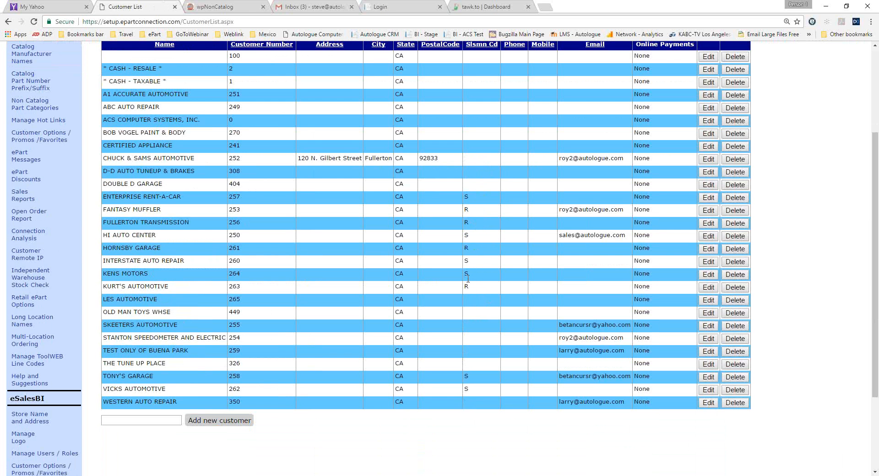
pyautogui.scroll(3, 467, 274)
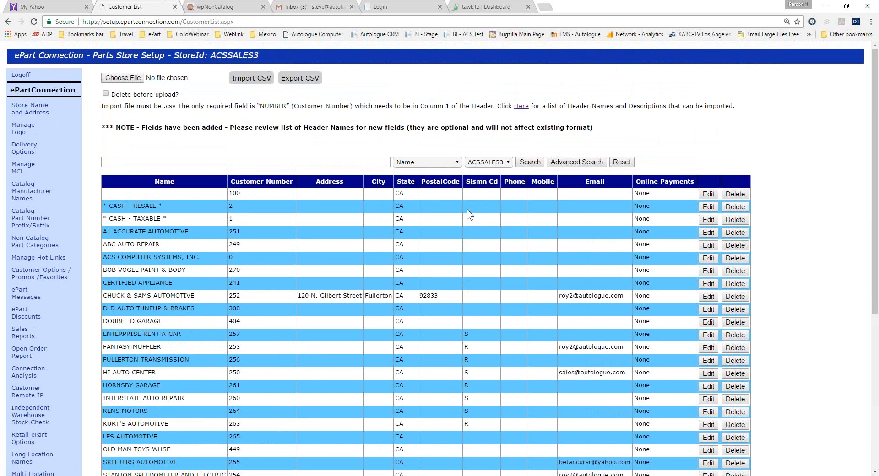
pyautogui.click(458, 162)
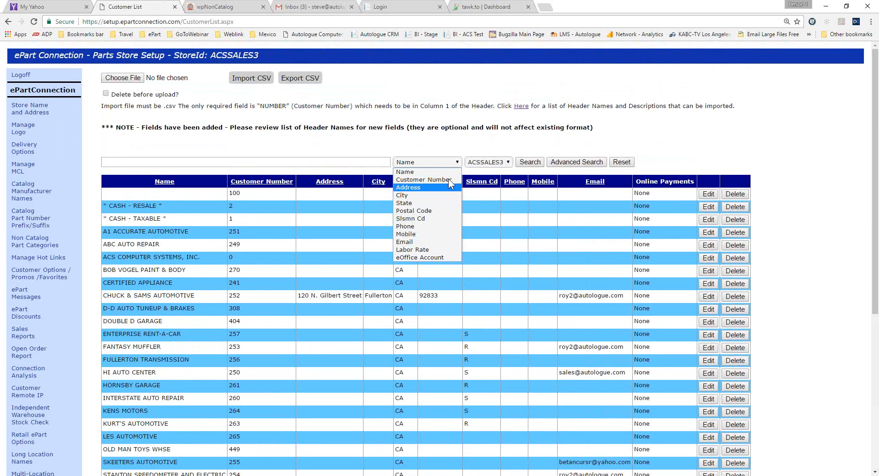
pyautogui.click(574, 161)
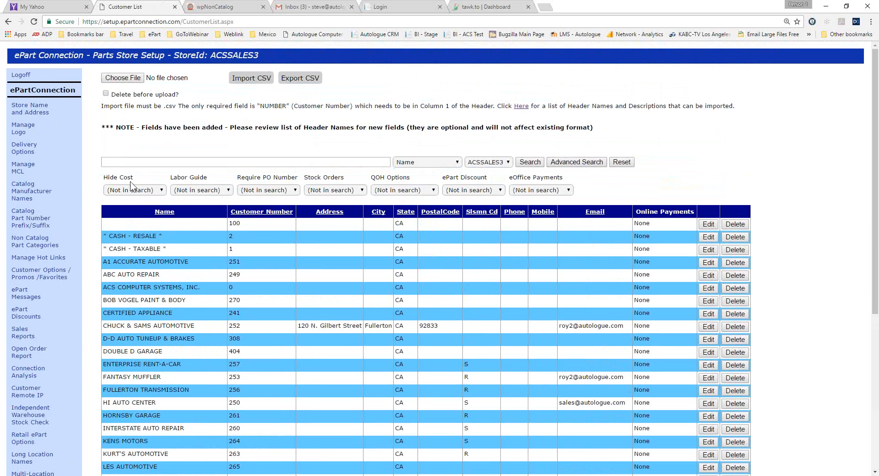
# Examine the Hide Cost and Labor Guide filters in the customer list's advanced search.
pyautogui.moveTo(135, 177); pyautogui.dragTo(103, 180)
pyautogui.click(582, 181)
pyautogui.click(230, 188)
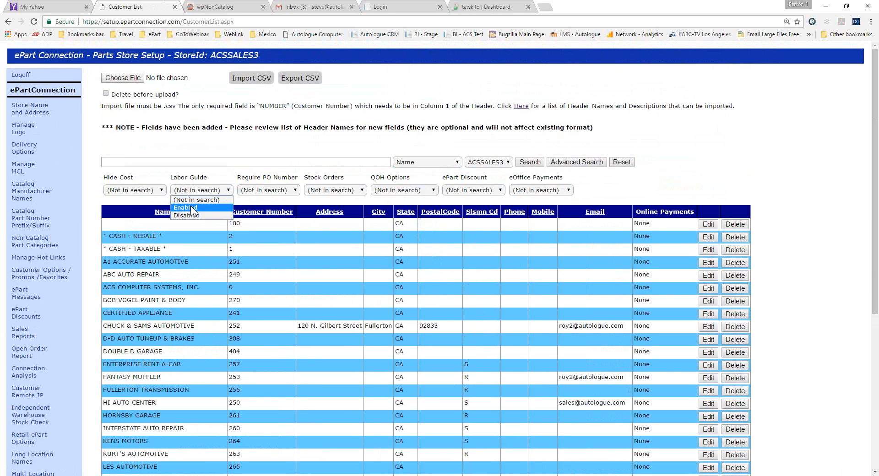
# Open the unnamed first customer's record for editing and examine its Hide Cost and QOH Options settings.
pyautogui.click(712, 223)
pyautogui.click(712, 224)
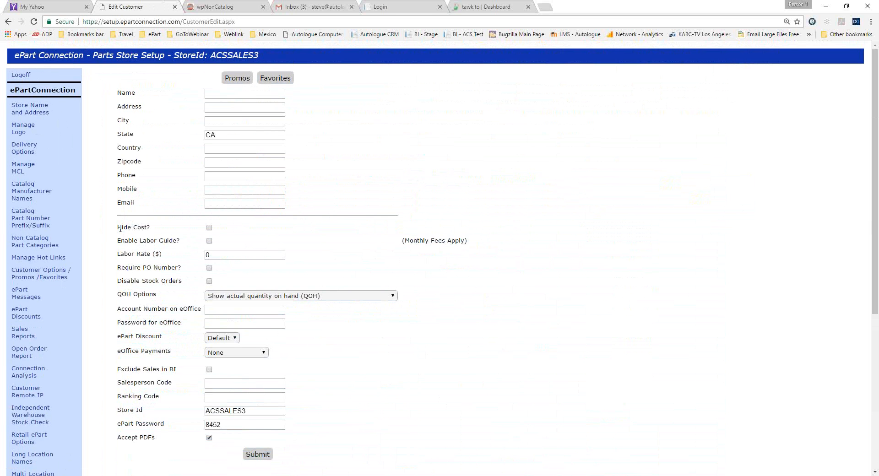
pyautogui.moveTo(118, 227); pyautogui.dragTo(161, 226)
pyautogui.click(153, 231)
pyautogui.moveTo(157, 291); pyautogui.dragTo(121, 296)
pyautogui.click(33, 125)
pyautogui.click(175, 300)
# Check the customer-facing catalog page, return to the unnamed customer's record, and review the ePart Discount choices.
pyautogui.click(227, 7)
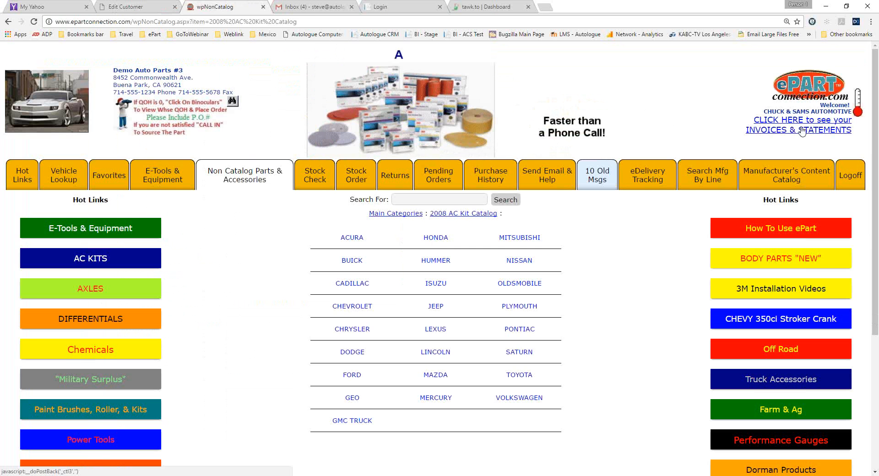
pyautogui.click(140, 11)
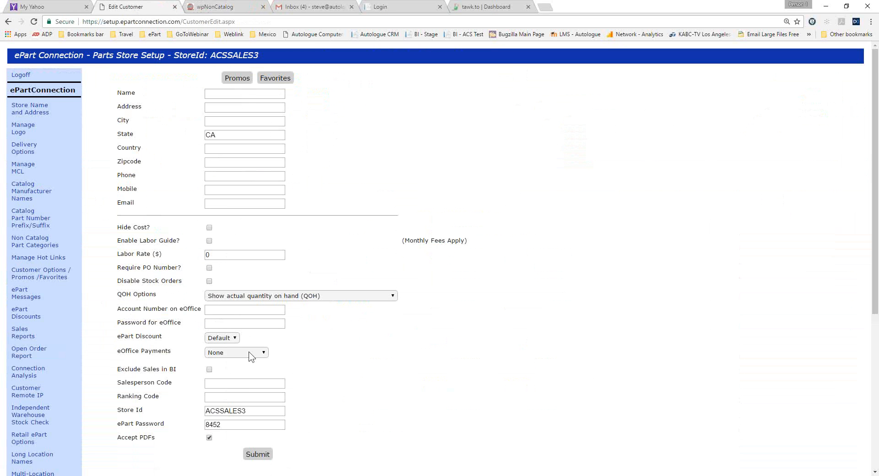
pyautogui.scroll(-1, 249, 352)
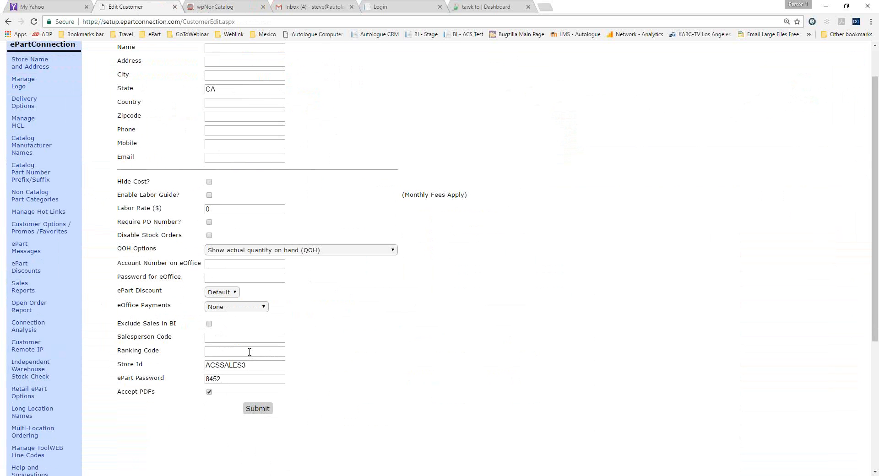
pyautogui.click(234, 293)
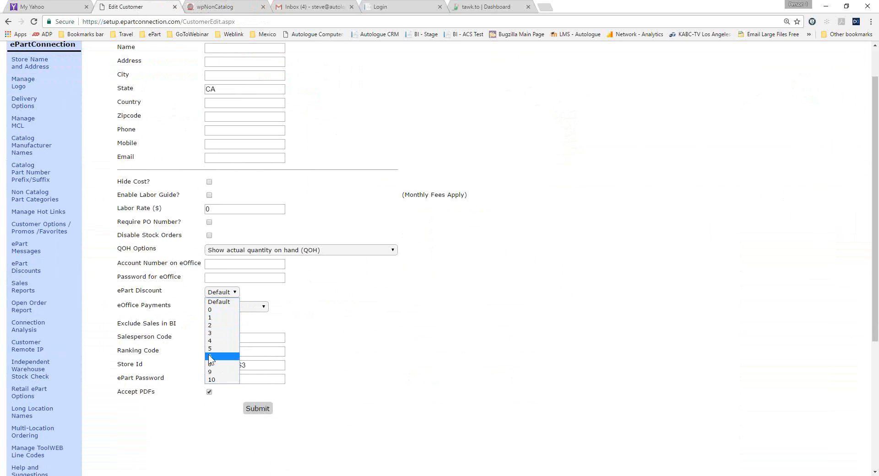
pyautogui.click(317, 309)
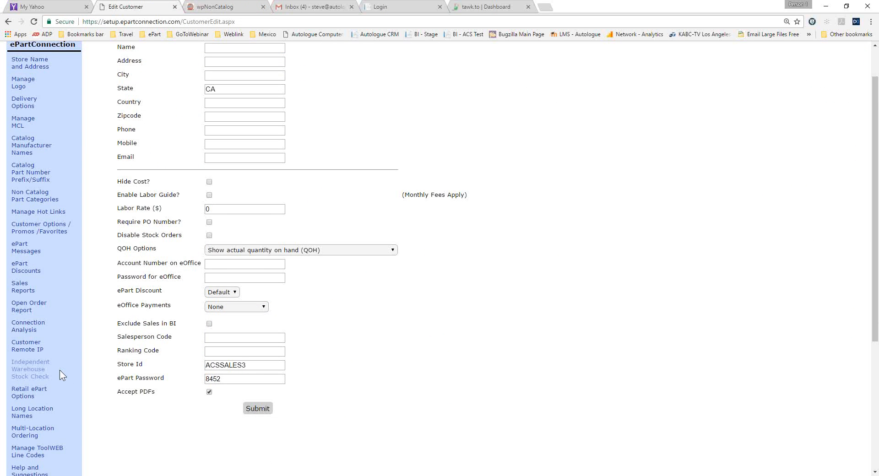
# Open the ePart Discounts setup and examine the default discount and the part number fields for 1% to 10%.
pyautogui.scroll(-1, 60, 370)
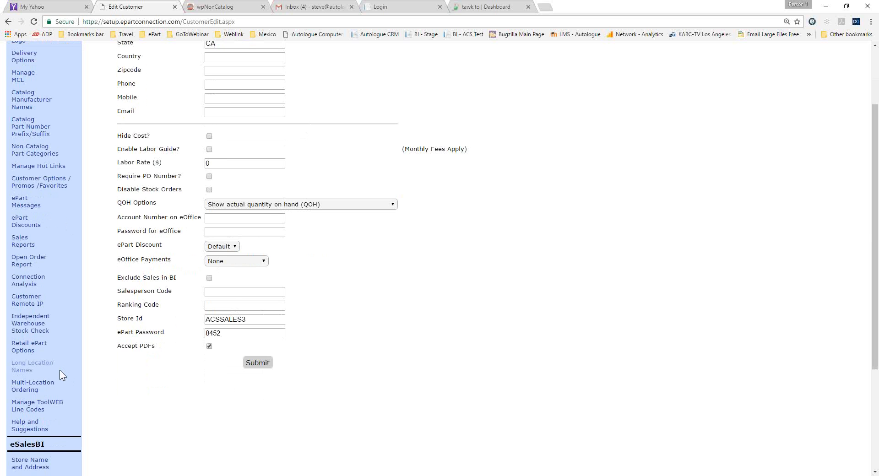
pyautogui.scroll(3, 59, 370)
pyautogui.scroll(-2, 59, 370)
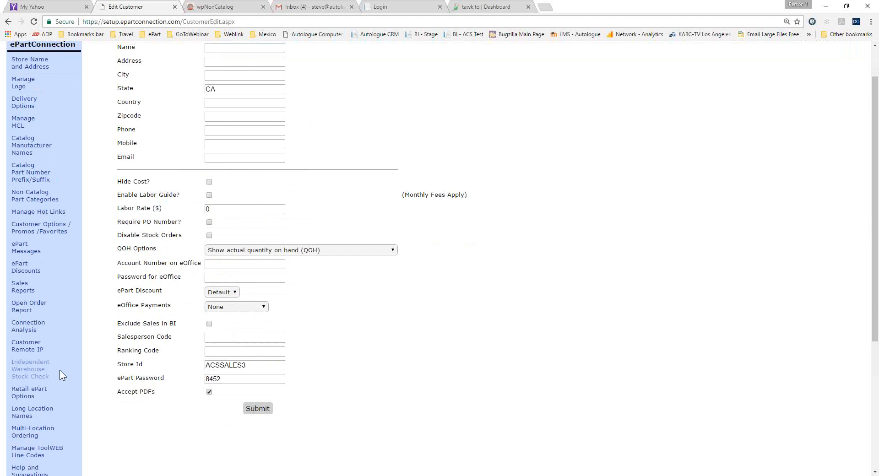
pyautogui.click(58, 269)
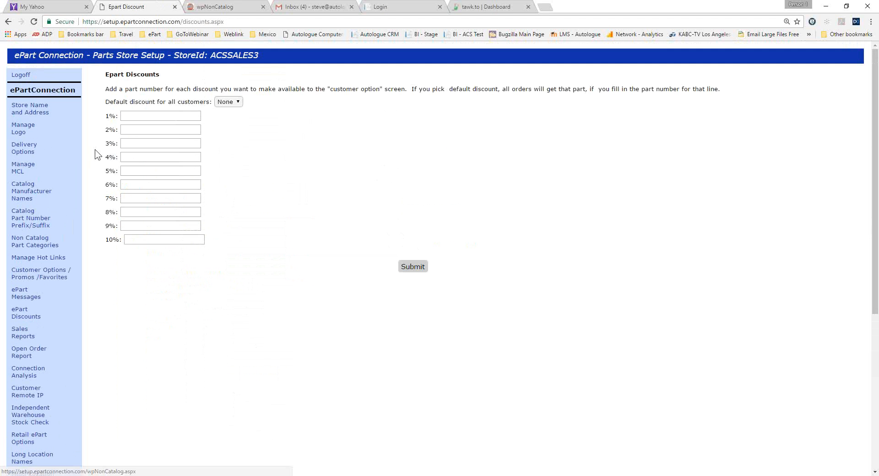
pyautogui.click(135, 116)
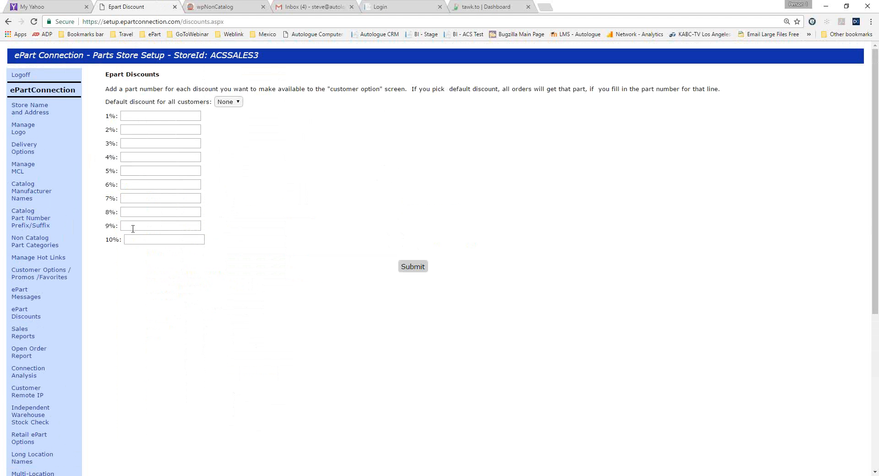
# Open the CASH - RESALE record from the customer list and review its ePart Discount and eOffice Payments choices.
pyautogui.click(41, 271)
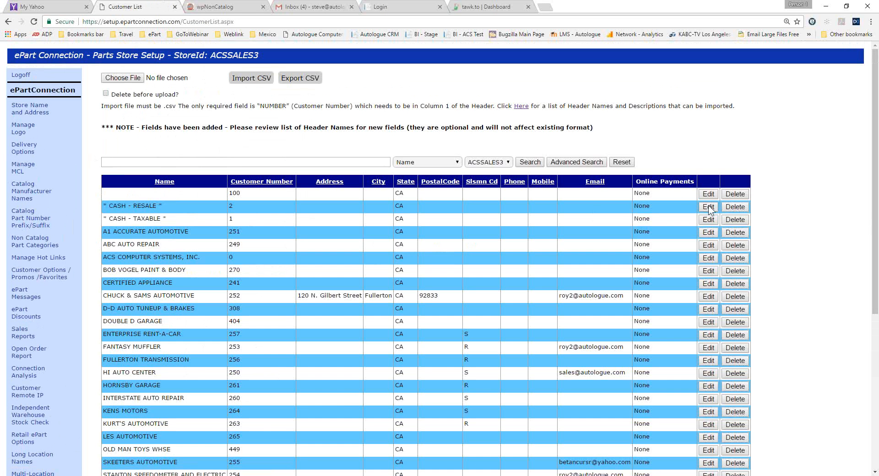
pyautogui.click(708, 206)
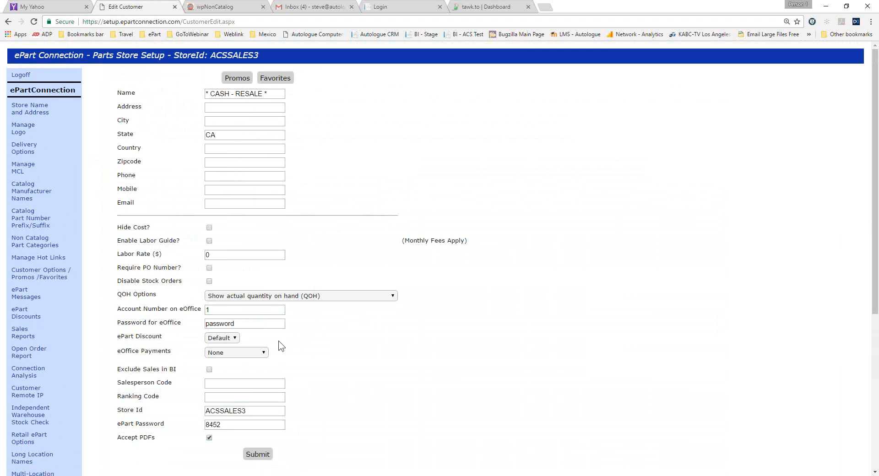
pyautogui.click(235, 338)
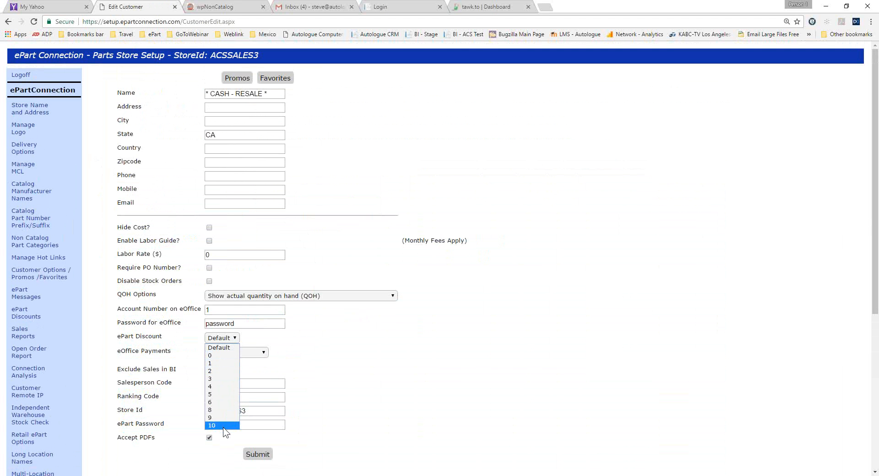
pyautogui.click(355, 377)
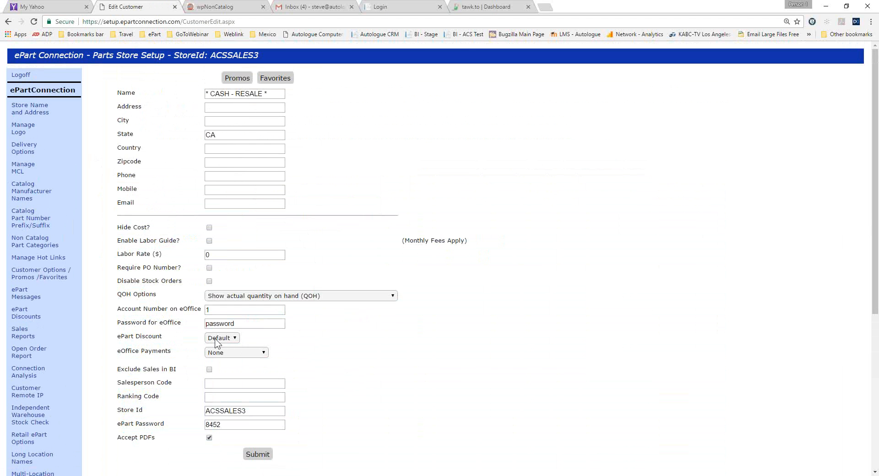
pyautogui.click(265, 355)
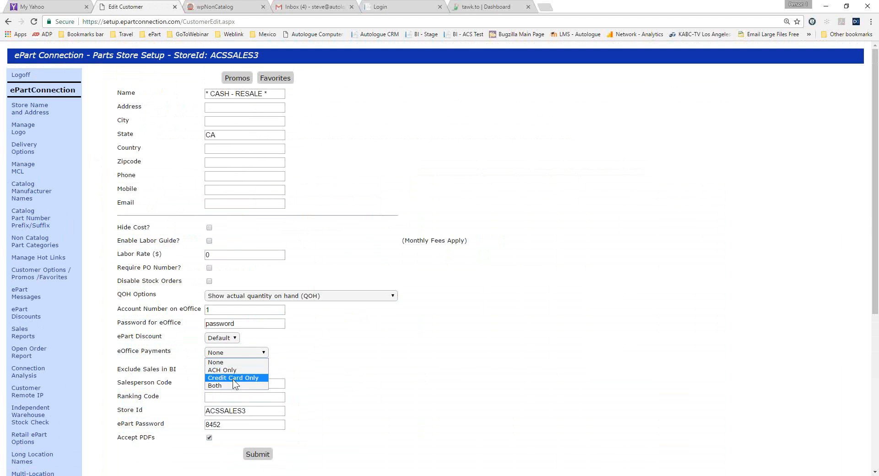
pyautogui.click(327, 360)
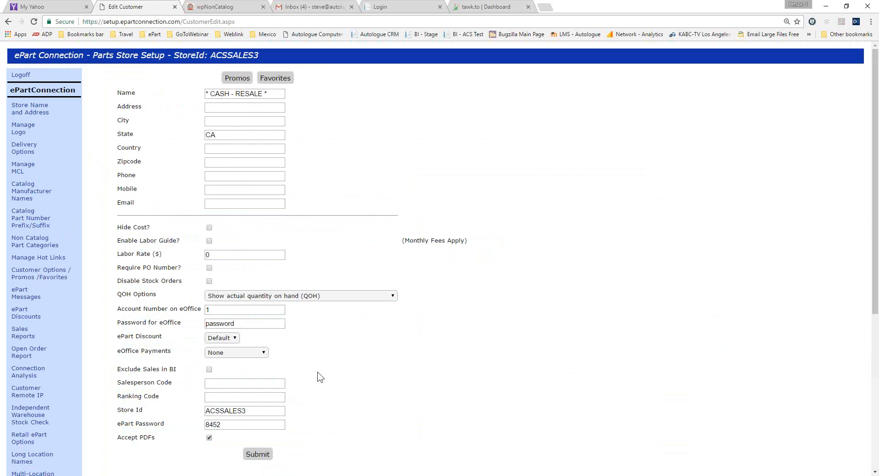
# Examine the Salesperson Code field of the CASH - RESALE record, and return to the customer list to look through its salesman codes.
pyautogui.click(215, 384)
pyautogui.click(55, 276)
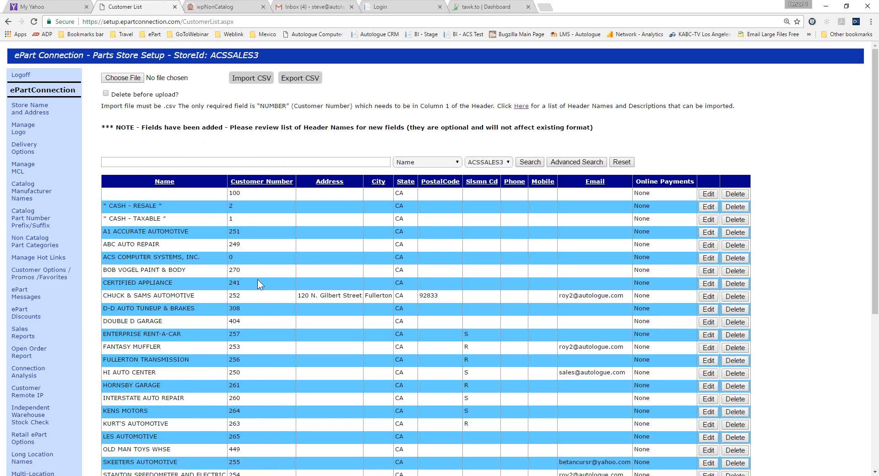
pyautogui.scroll(-3, 289, 309)
pyautogui.scroll(3, 289, 309)
# Log off the current store and log in to the setup site with the store ID henschel.
pyautogui.click(24, 76)
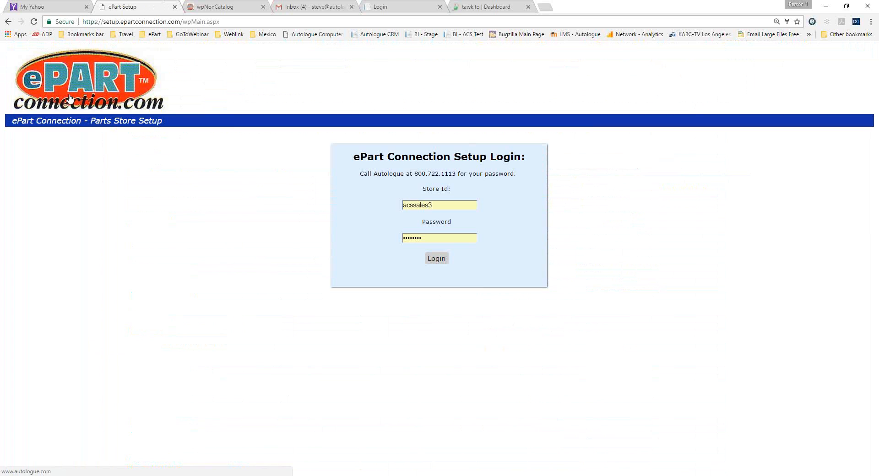
pyautogui.doubleClick(415, 210)
pyautogui.write('henschel')
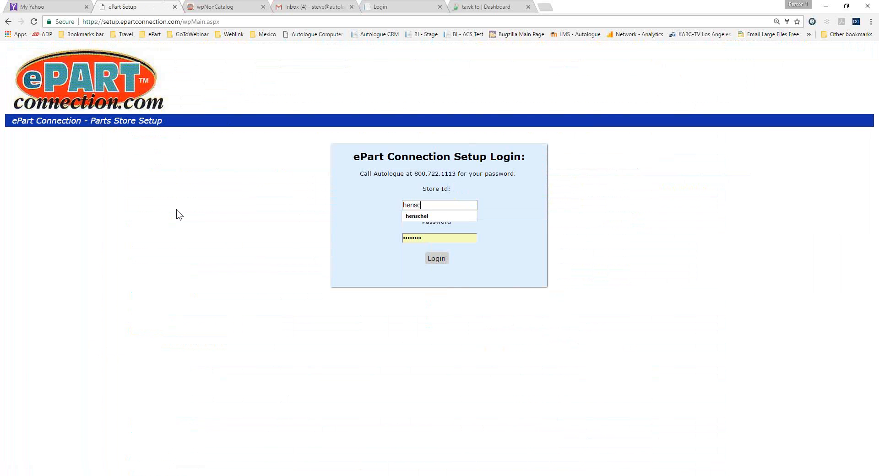
pyautogui.press('Tab')
pyautogui.press('Return')
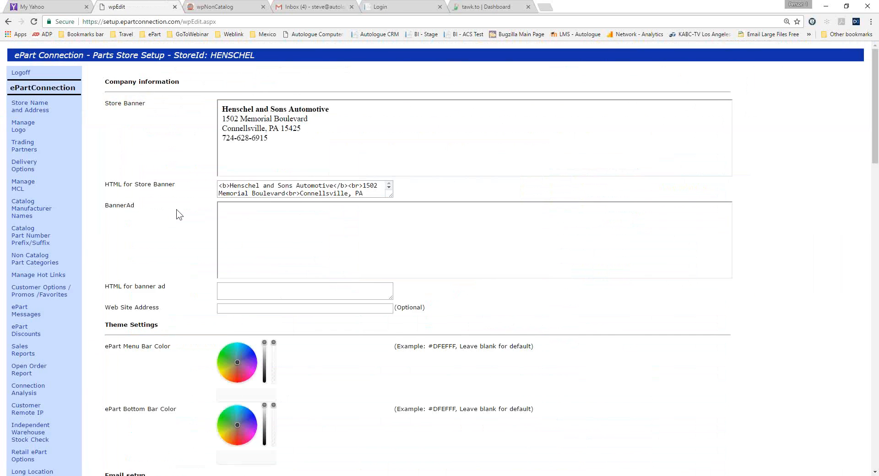
# Open the HENSCHEL store's customer options list and look through its customers, including their salesman codes and e-mail entries.
pyautogui.click(57, 236)
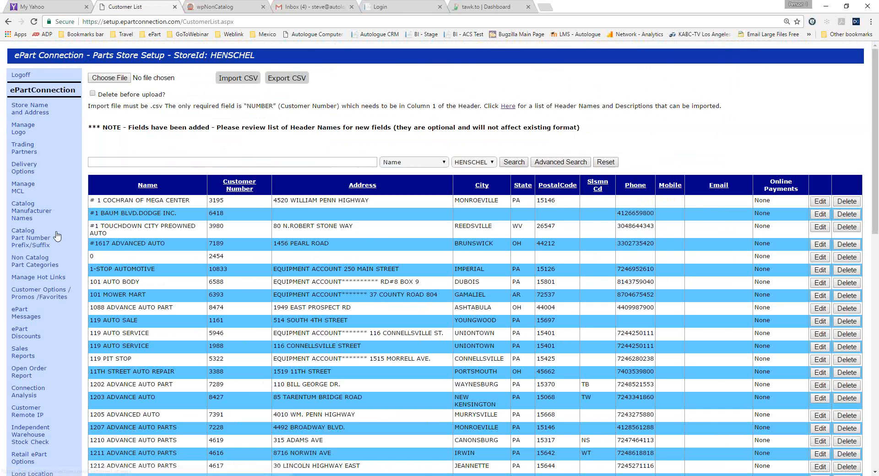
pyautogui.scroll(-8, 229, 270)
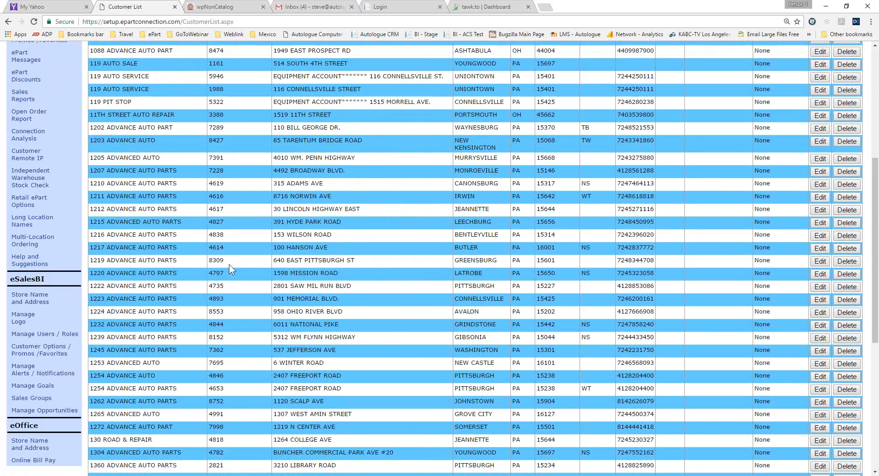
pyautogui.scroll(-4, 229, 265)
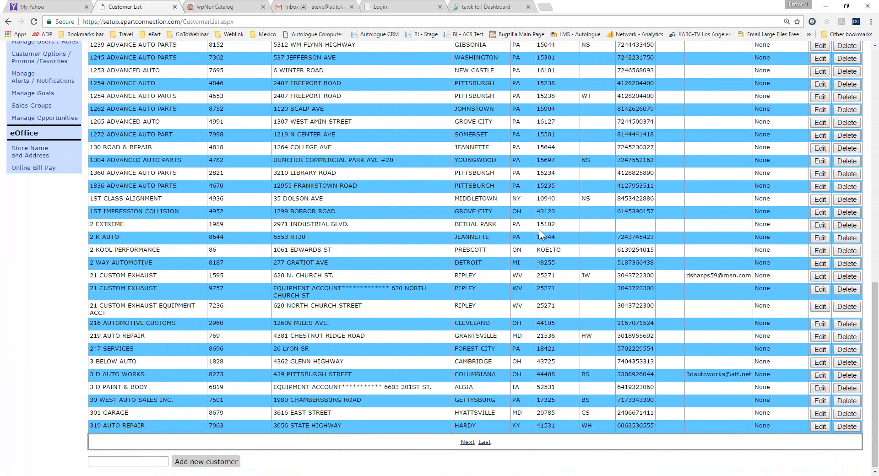
pyautogui.scroll(6, 591, 173)
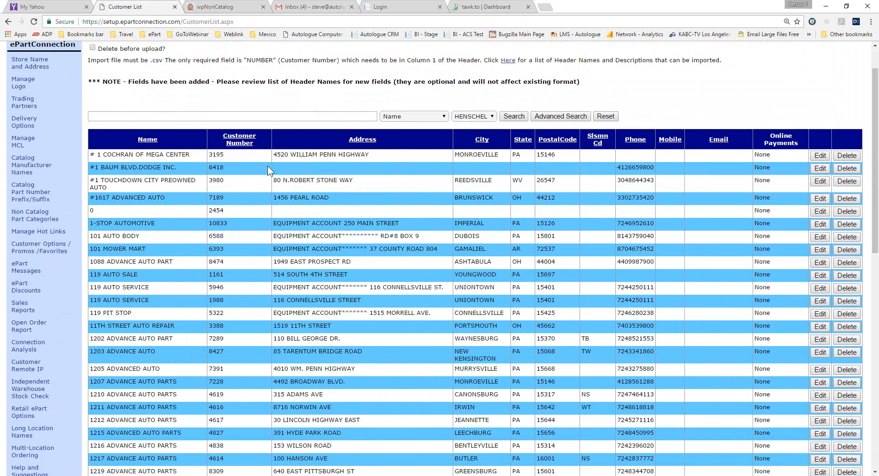
pyautogui.scroll(1, 274, 164)
# Log off the HENSCHEL store and log back in with the store ID acssales3.
pyautogui.click(21, 76)
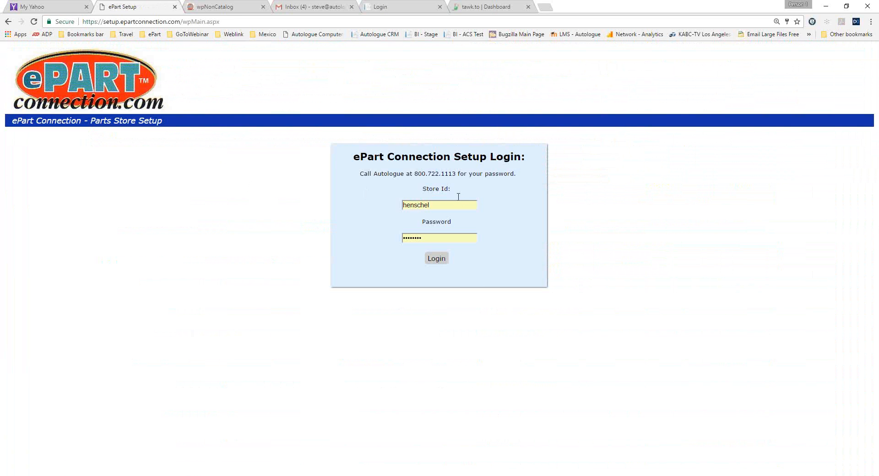
pyautogui.moveTo(458, 204); pyautogui.dragTo(239, 201)
pyautogui.write('acssales')
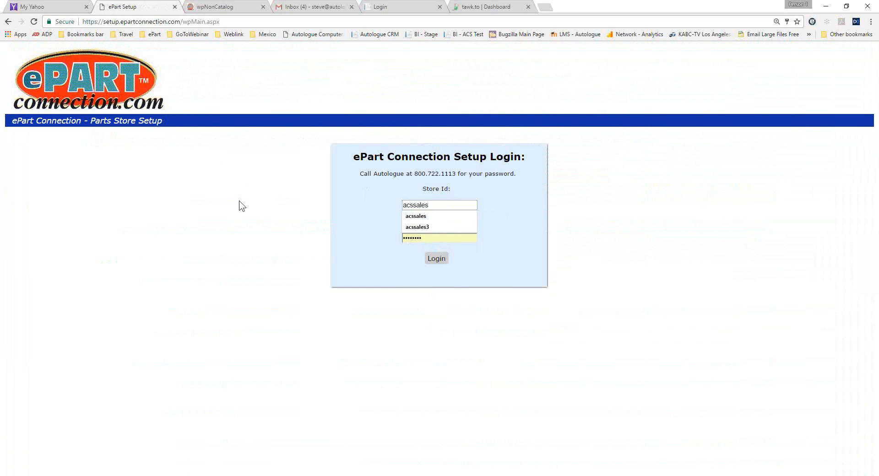
pyautogui.write('3')
pyautogui.press('Tab')
pyautogui.press('Return')
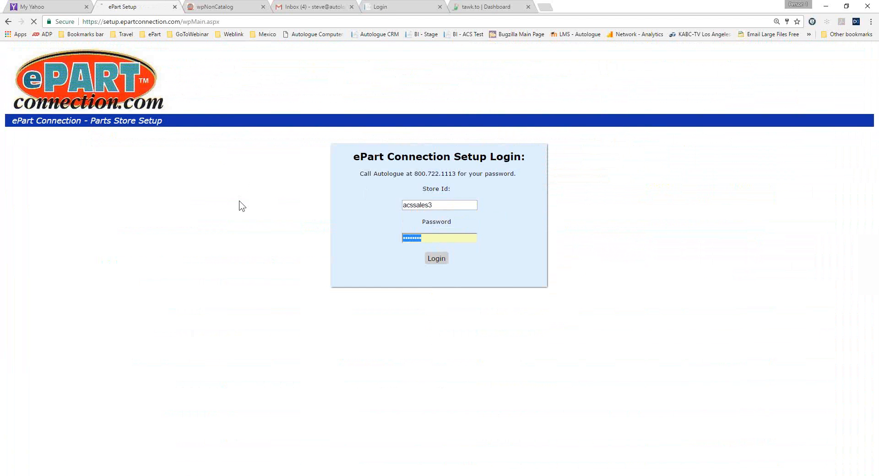
# Open the CHUCK & SAMS AUTOMOTIVE record from the customer list and bring up its promotions page.
pyautogui.click(54, 270)
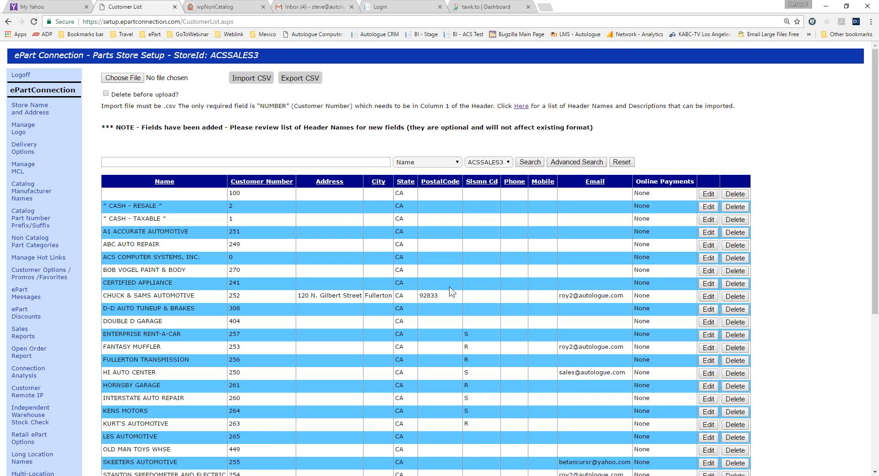
pyautogui.click(709, 297)
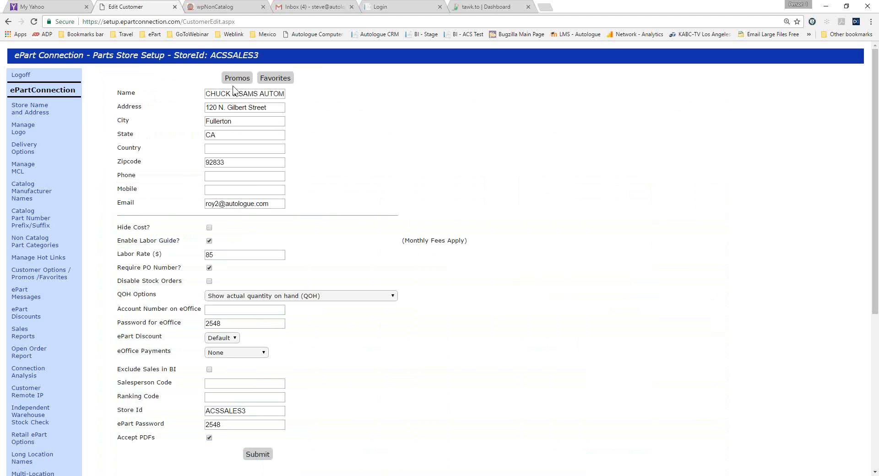
pyautogui.click(241, 80)
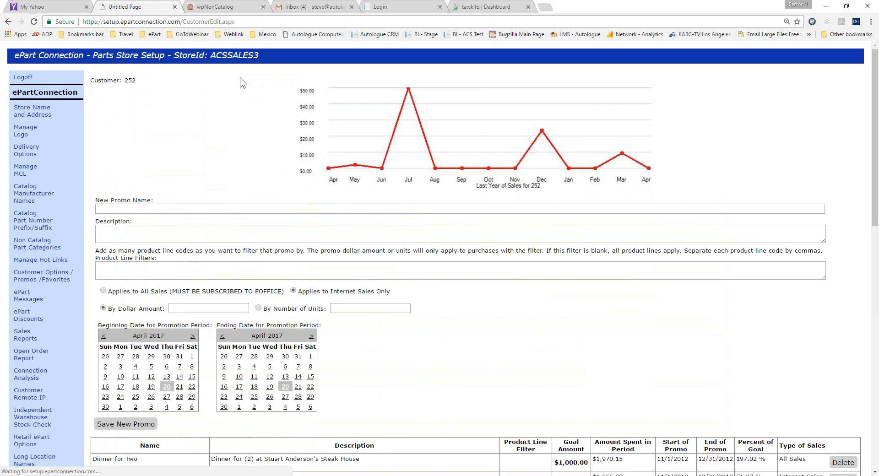
# View the customer's promotion progress thermometer from the customer-facing catalog and return to the catalog page.
pyautogui.click(227, 8)
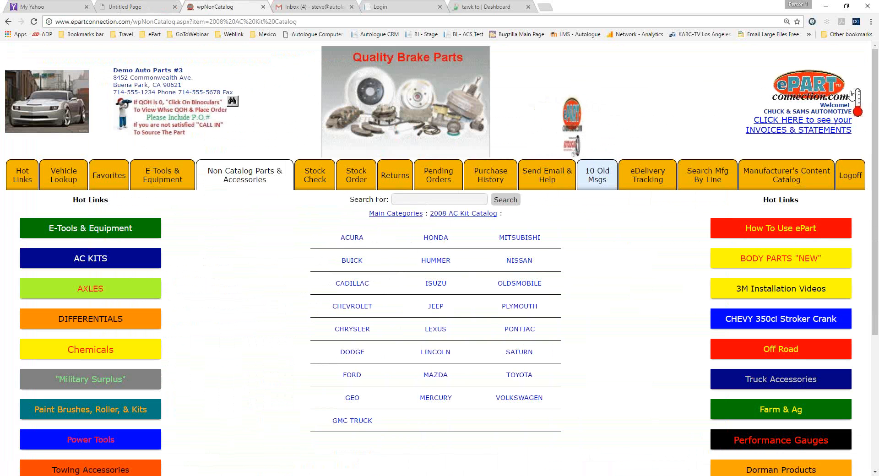
pyautogui.click(850, 131)
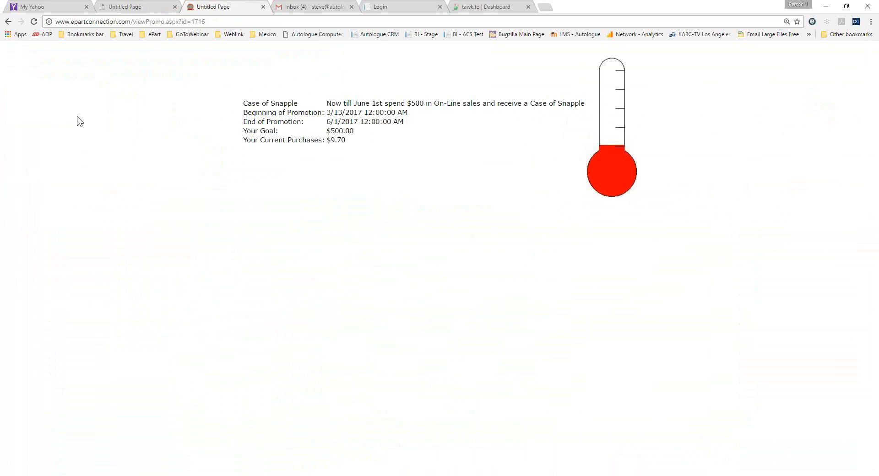
pyautogui.click(8, 22)
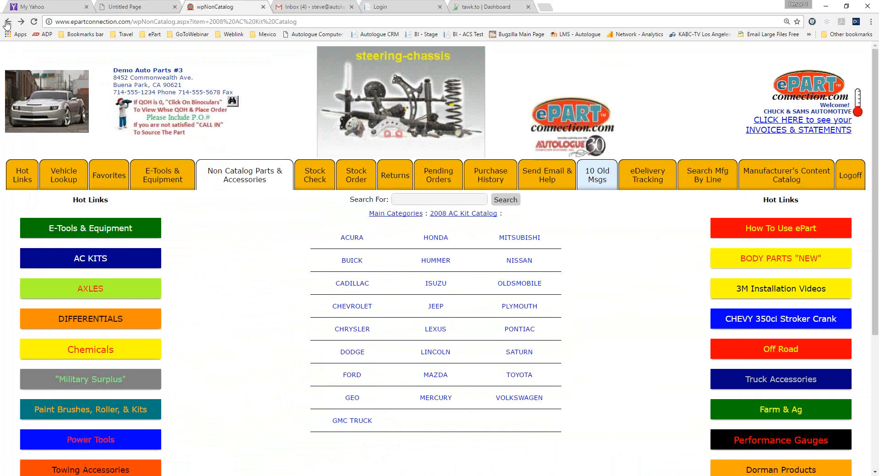
# Return to the promotions setup for customer 252 and review the new promo fields and the list of existing promos.
pyautogui.click(126, 7)
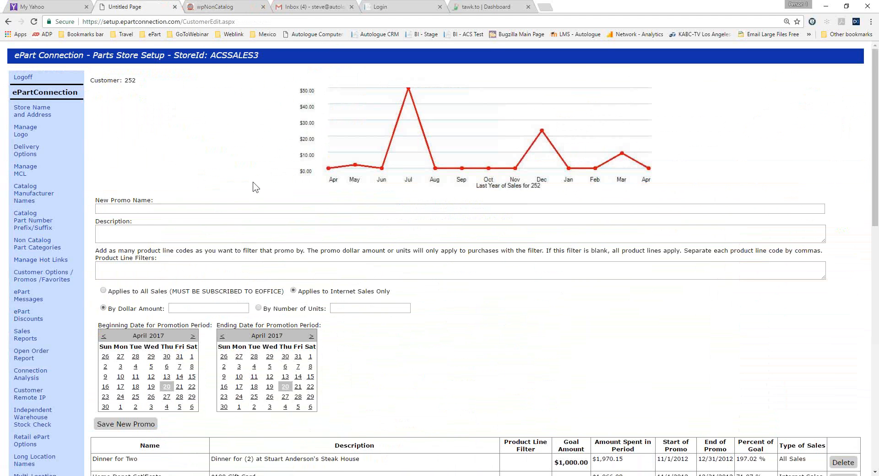
pyautogui.scroll(-5, 253, 186)
pyautogui.scroll(4, 252, 185)
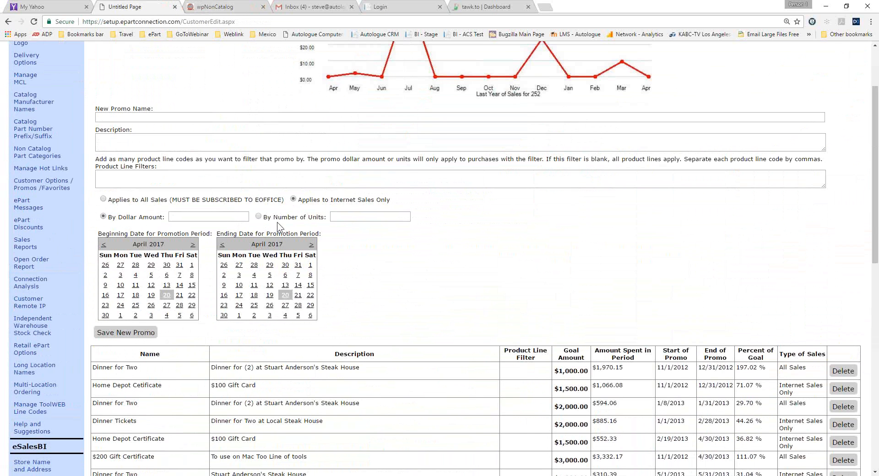
pyautogui.scroll(3, 276, 222)
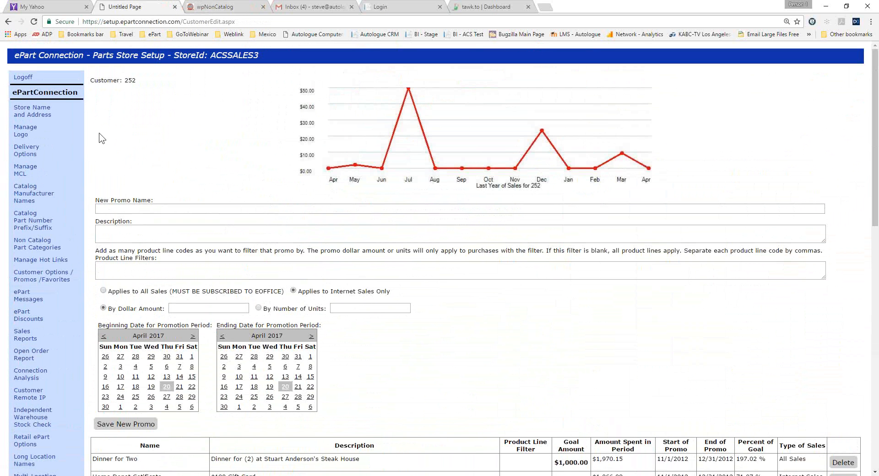
# Go back to the customer's record, and browse the catalog's Favorites, including the Crown Unit 20 and Jones Unit 100 lists.
pyautogui.click(40, 273)
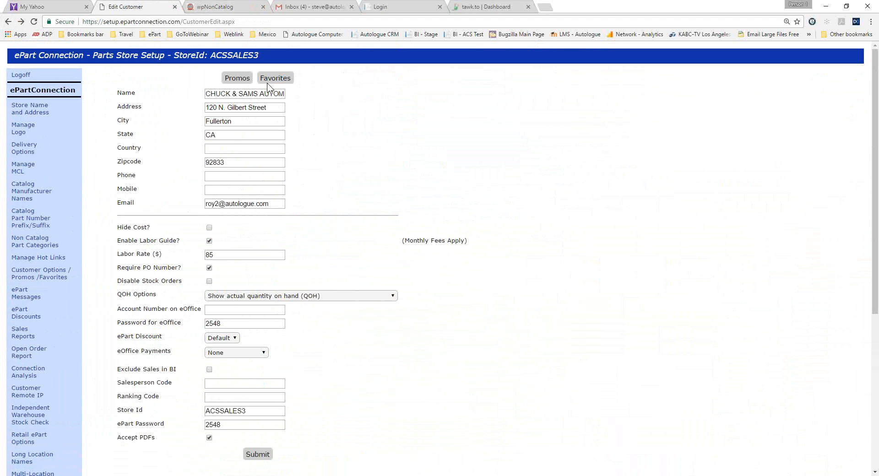
pyautogui.click(206, 7)
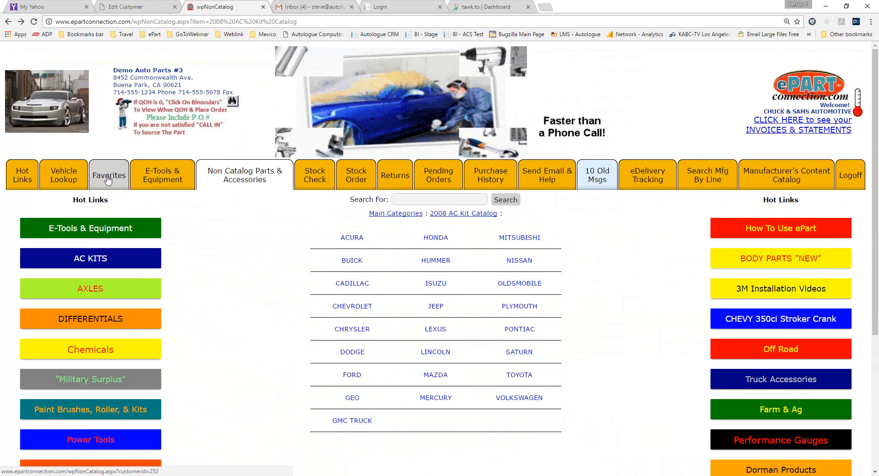
pyautogui.click(108, 178)
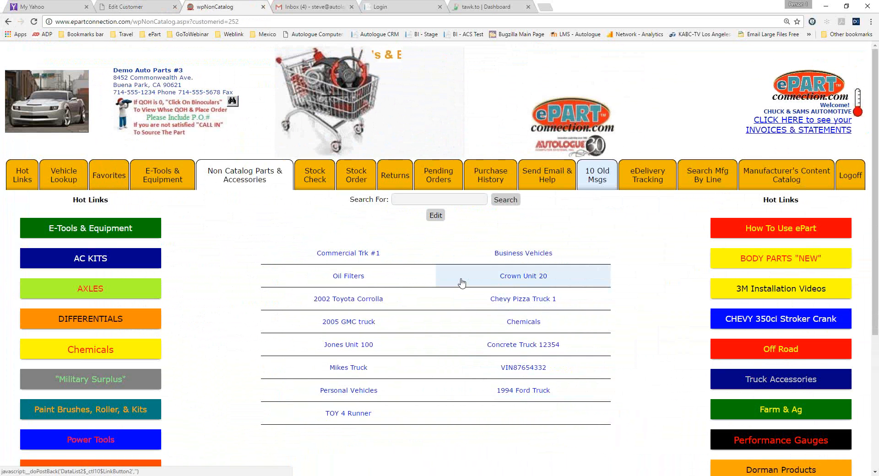
pyautogui.click(504, 280)
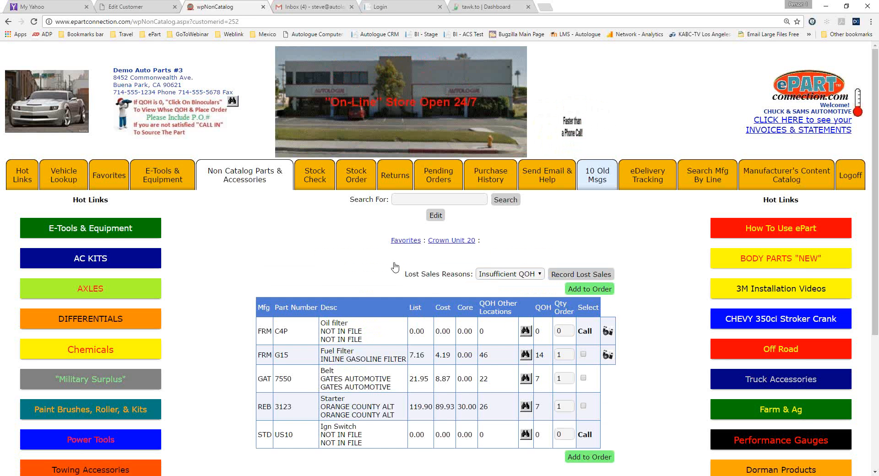
pyautogui.click(406, 241)
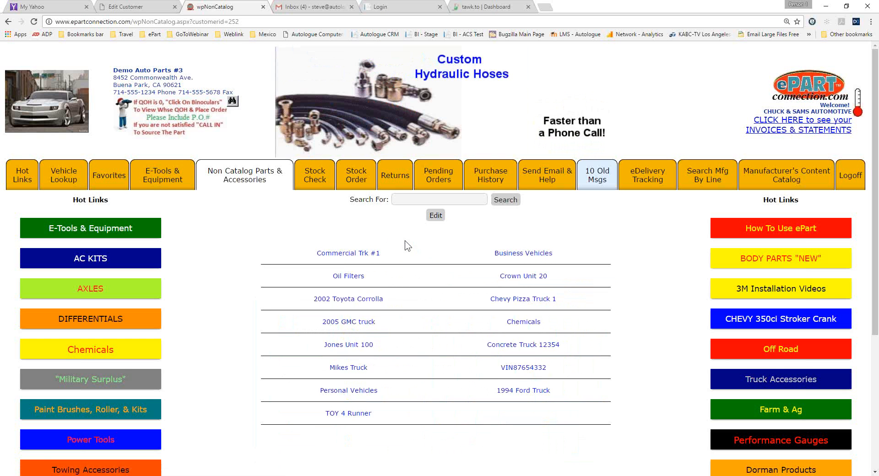
pyautogui.click(348, 347)
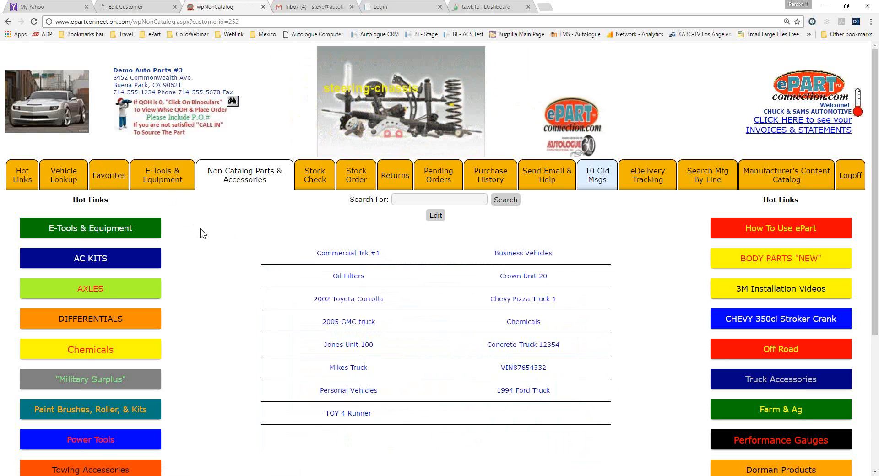
# In the Oil Filters favorites list, select WIX part 51515 for ordering and set its order quantity to 3.
pyautogui.click(350, 278)
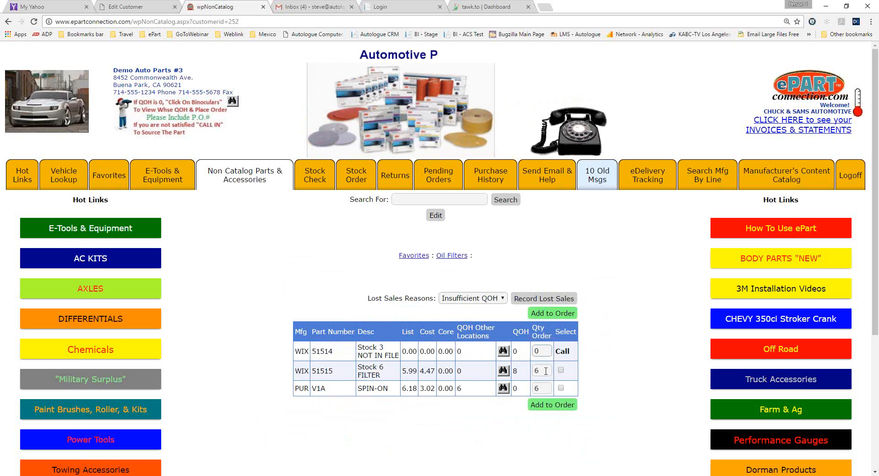
pyautogui.moveTo(544, 370); pyautogui.dragTo(517, 370)
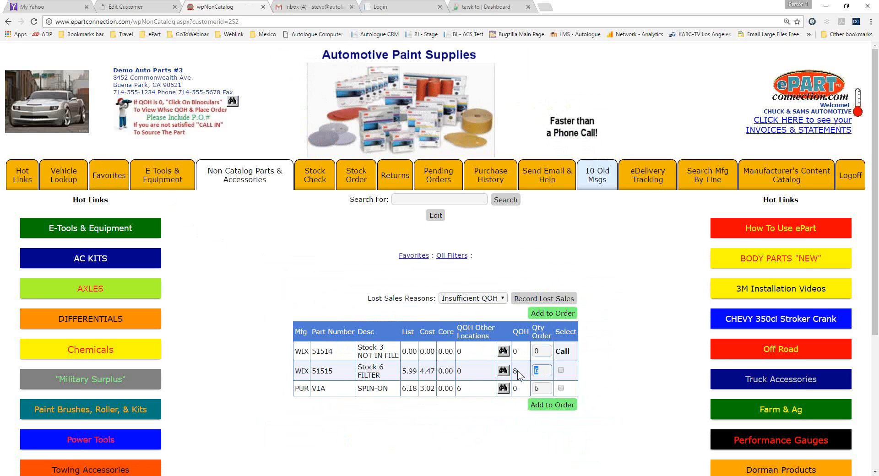
pyautogui.moveTo(383, 369); pyautogui.dragTo(358, 369)
pyautogui.moveTo(545, 371); pyautogui.dragTo(530, 373)
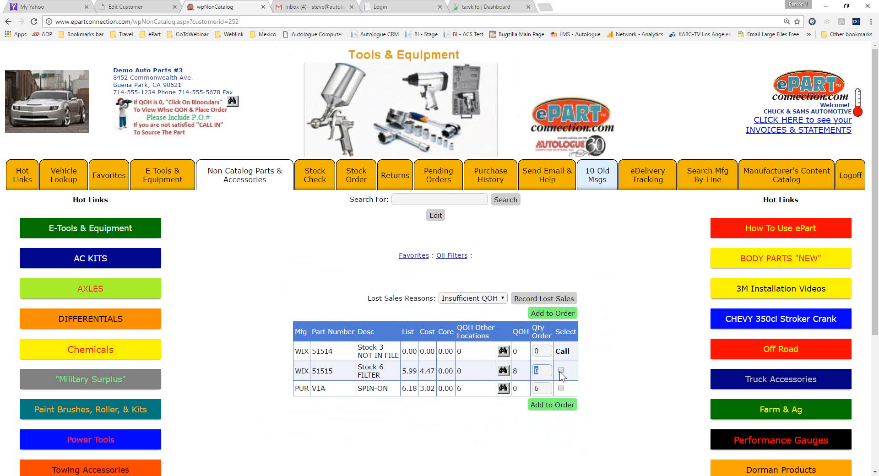
pyautogui.click(544, 370)
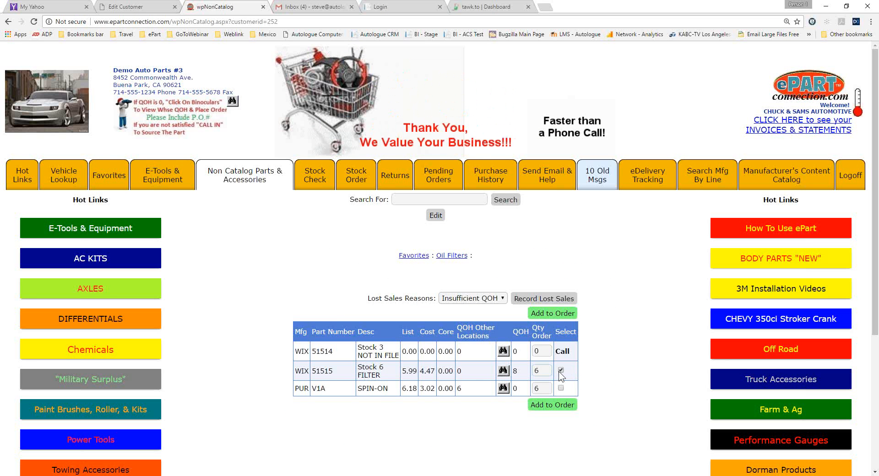
pyautogui.hotkey('shift', 'Tab')
pyautogui.write('3')
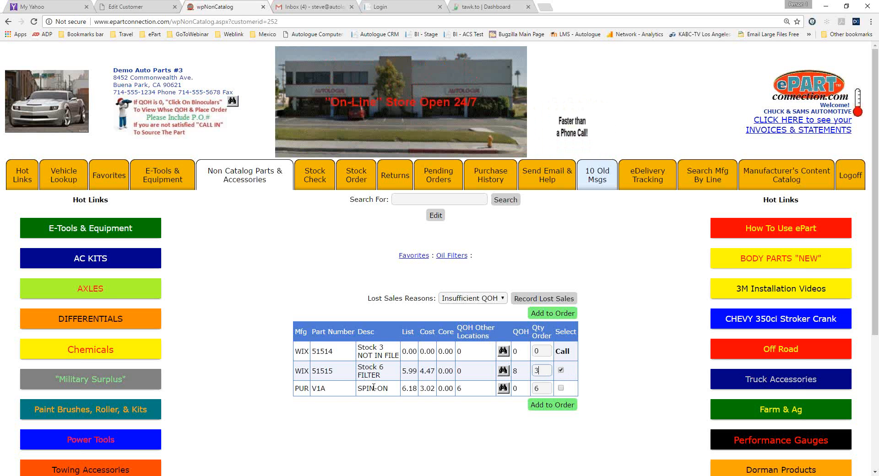
# Return to the store setup and open the ePart Messages page to review the customer message groups.
pyautogui.click(131, 8)
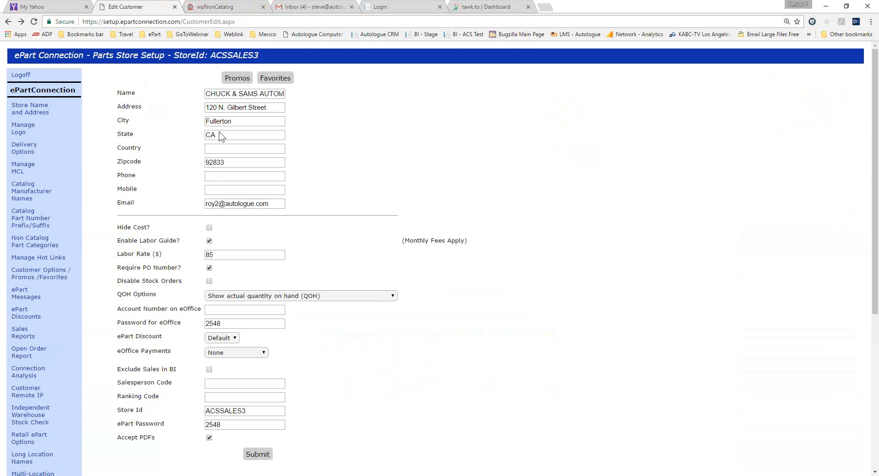
pyautogui.scroll(-3, 124, 215)
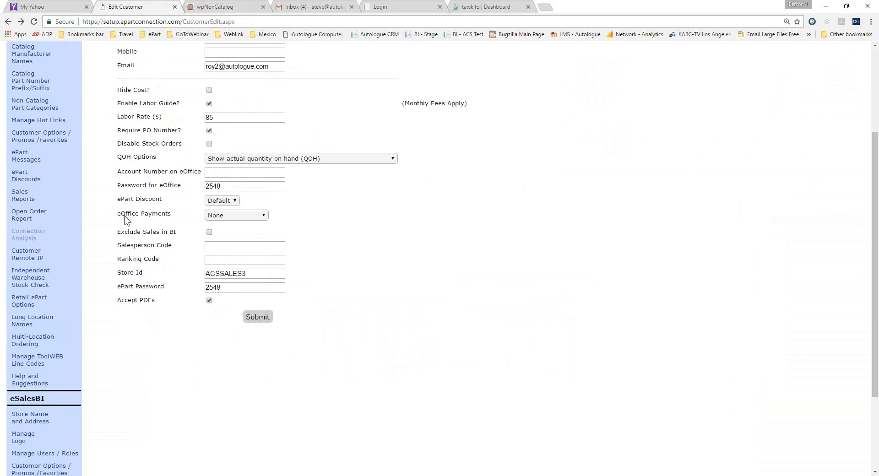
pyautogui.click(18, 160)
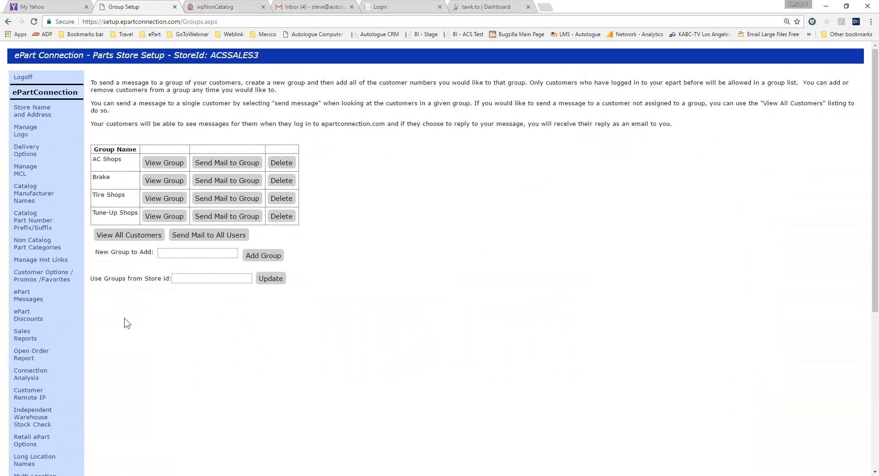
# Try to view the customer's old messages from the customer-facing catalog, and return to the Oil Filters favorites list.
pyautogui.click(228, 8)
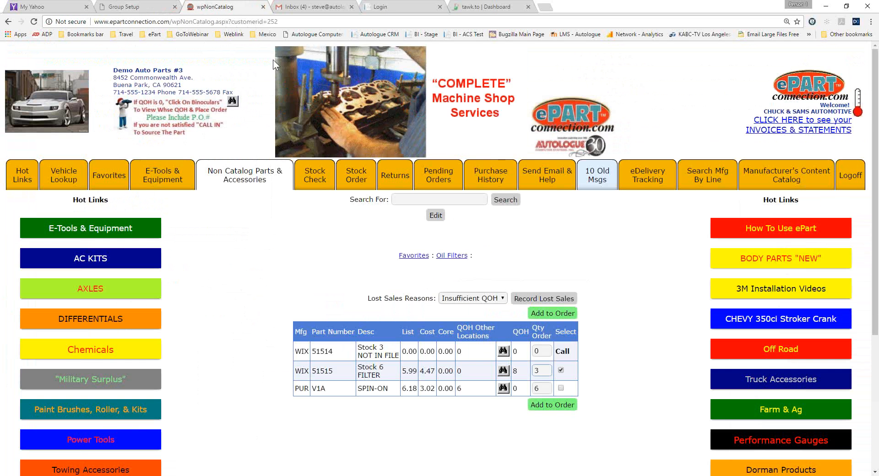
pyautogui.click(601, 183)
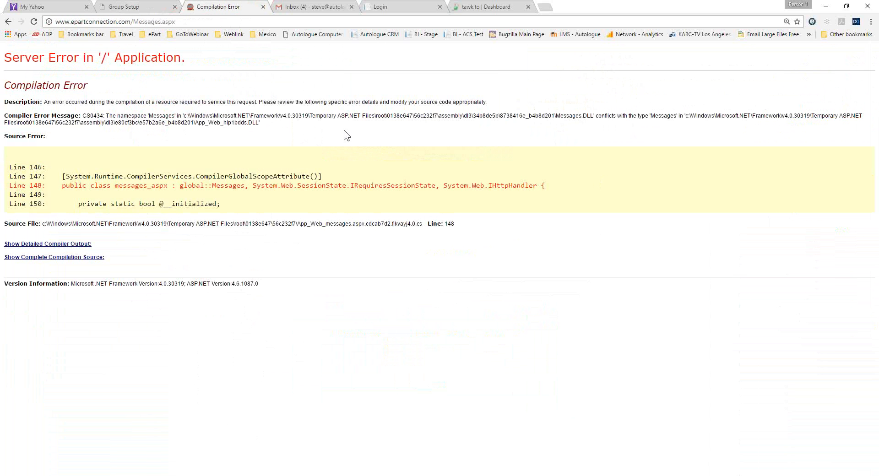
pyautogui.click(8, 22)
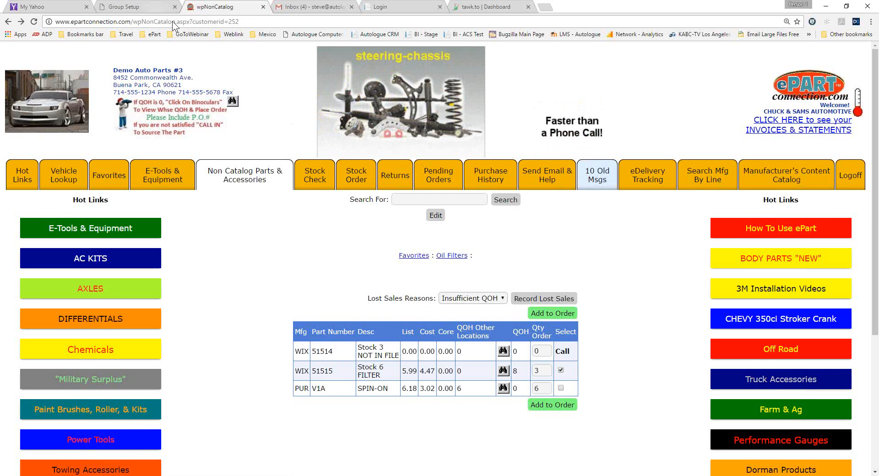
# In the store setup, display the store summary sales report for the month ending 2/28/2017.
pyautogui.click(149, 7)
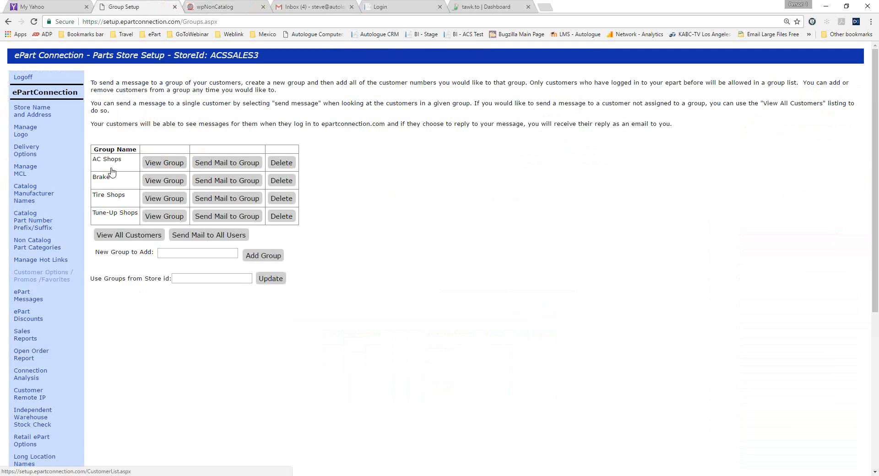
pyautogui.scroll(-2, 111, 171)
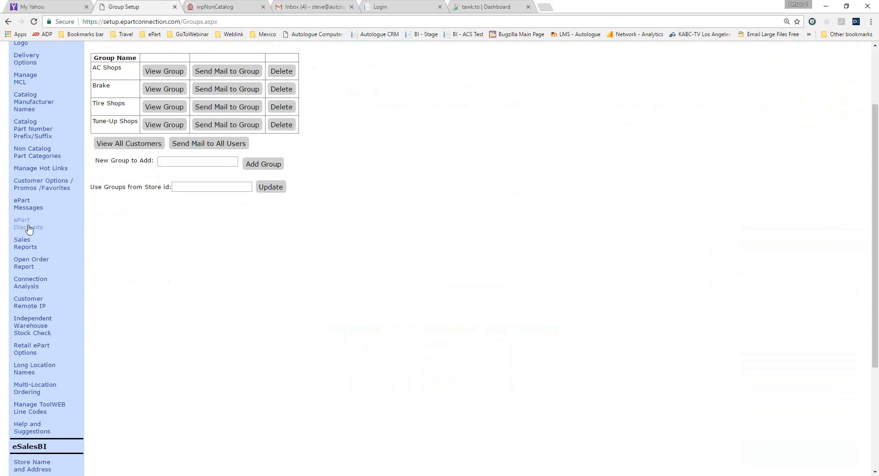
pyautogui.click(22, 245)
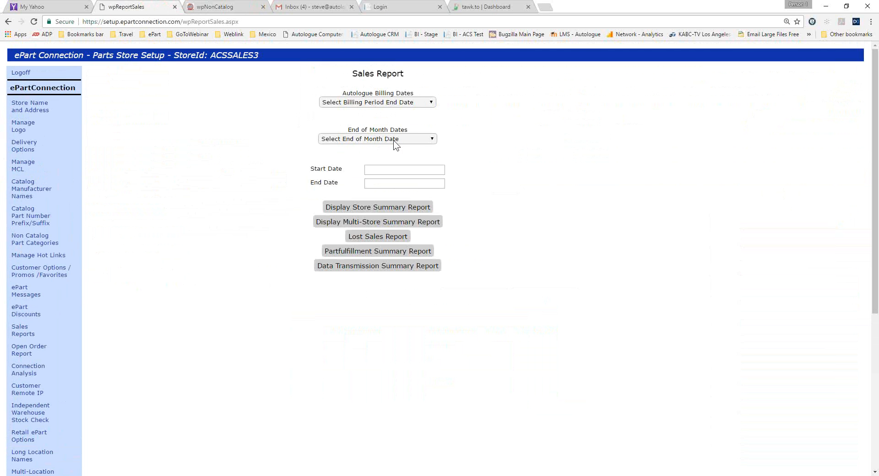
pyautogui.click(432, 140)
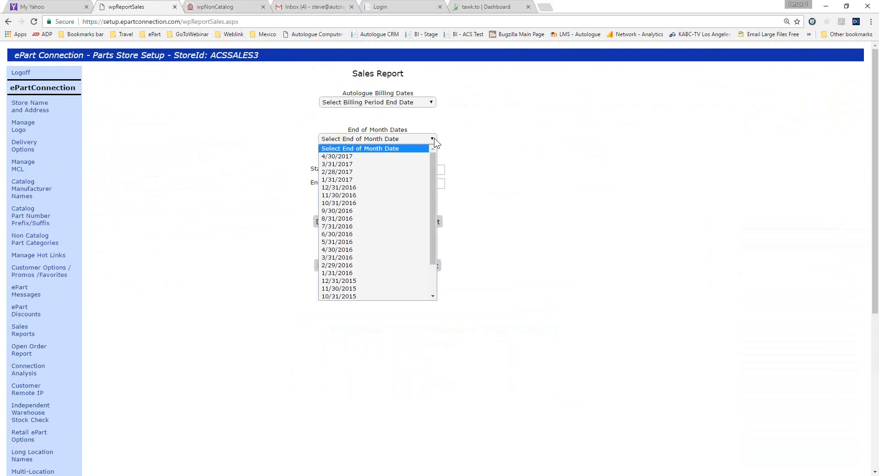
pyautogui.click(354, 173)
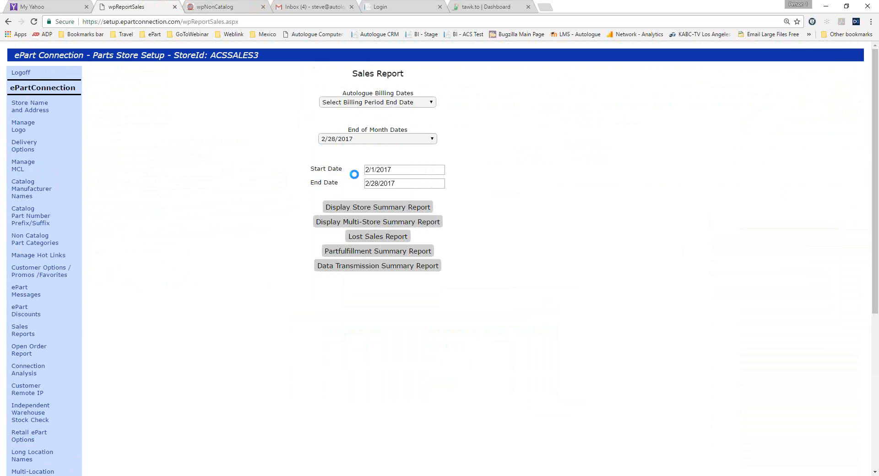
pyautogui.click(363, 207)
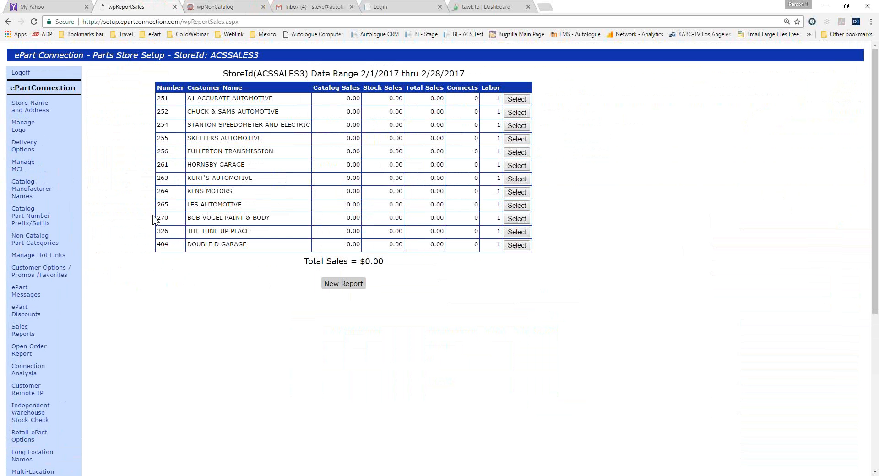
# Start a new sales report, view the Lost Sales Report for the same period, and return to the report options.
pyautogui.click(345, 286)
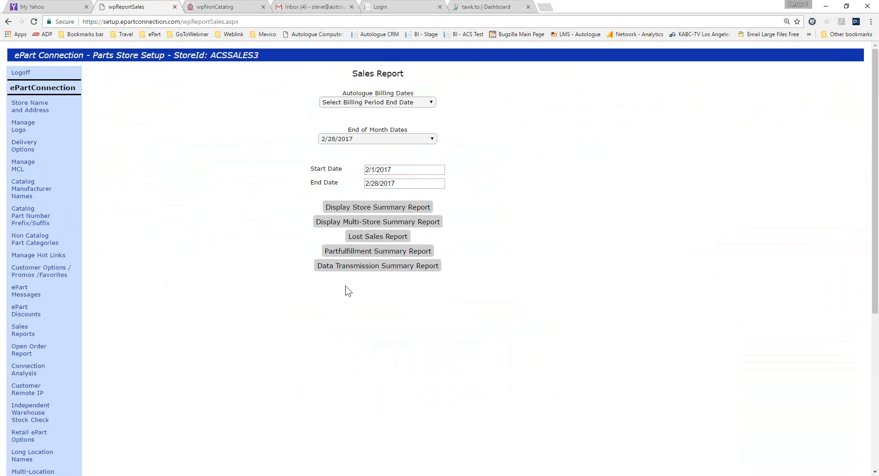
pyautogui.click(366, 237)
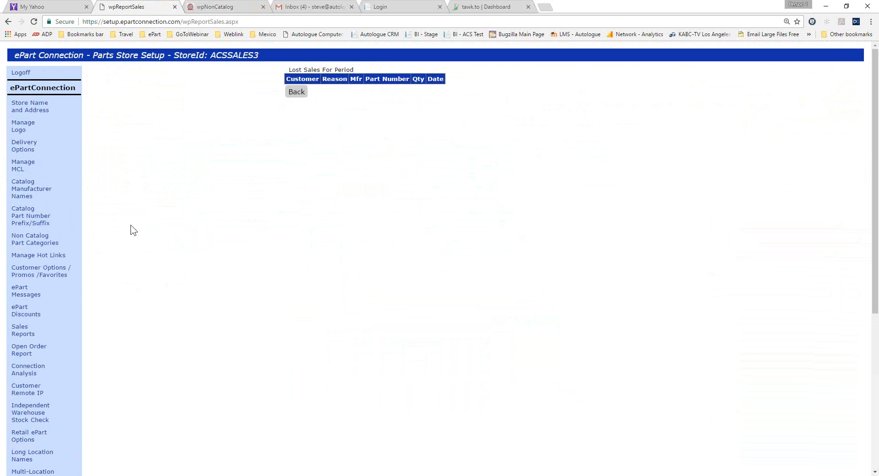
pyautogui.click(8, 21)
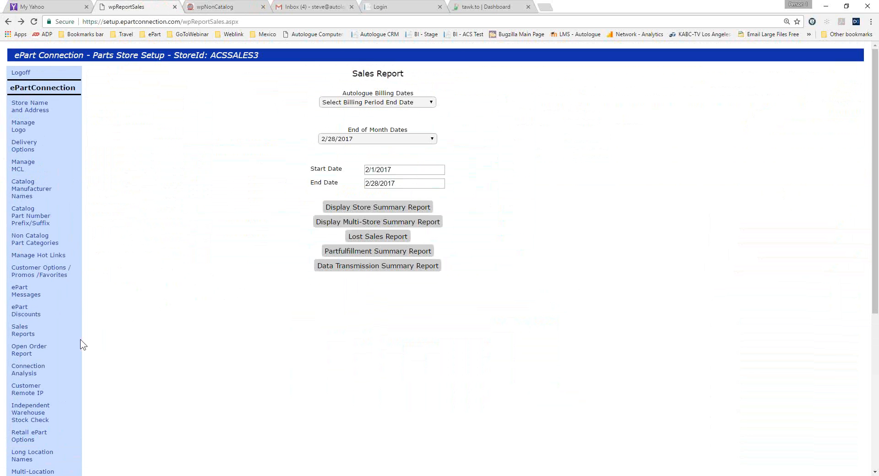
# Open the Open Order Report and view the open order details for Skeeters Automotive.
pyautogui.click(26, 347)
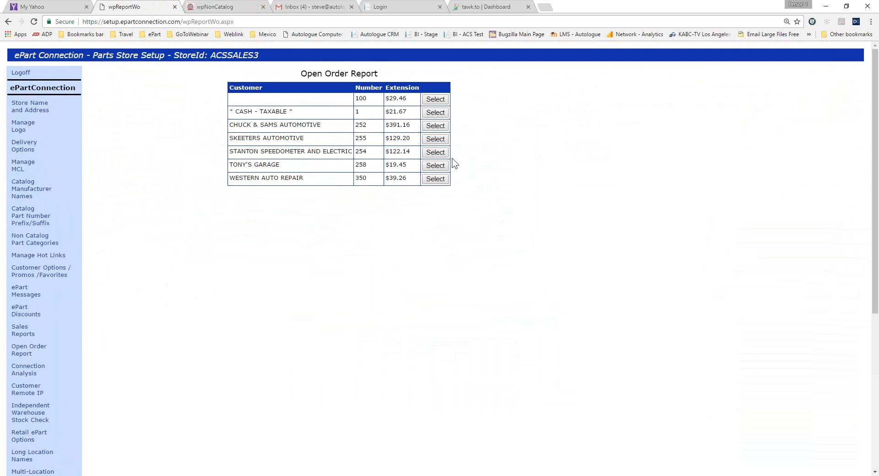
pyautogui.click(435, 138)
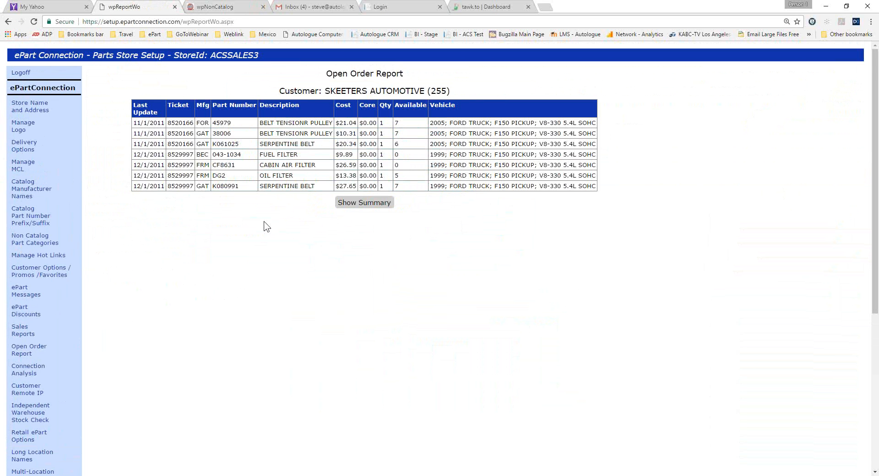
pyautogui.scroll(-1, 264, 227)
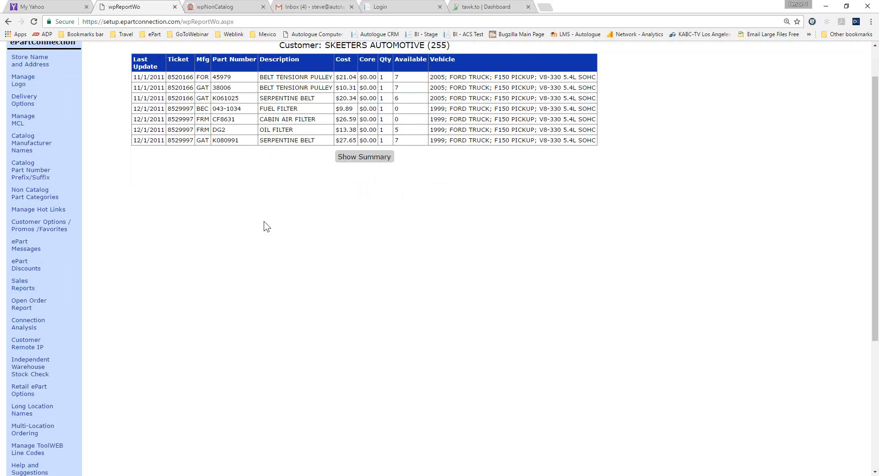
# Open the Connection Analysis and review the detailed connection log for Chuck & Sams Automotive, including request types, statuses and response times.
pyautogui.click(26, 323)
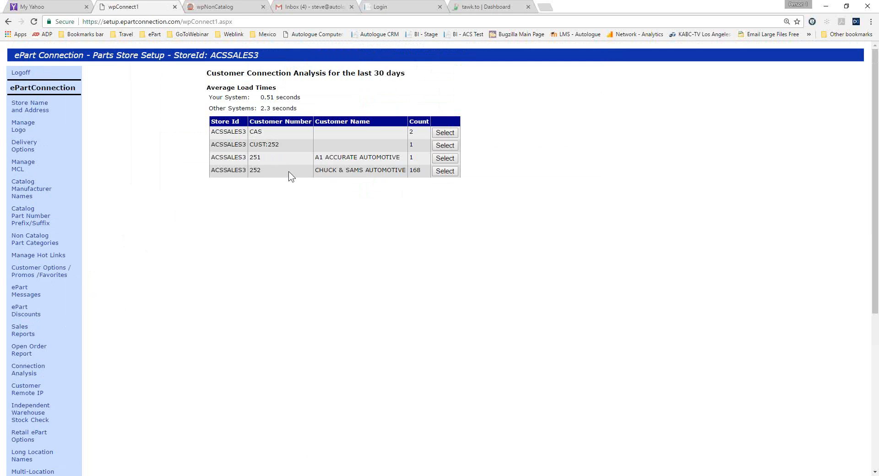
pyautogui.click(445, 171)
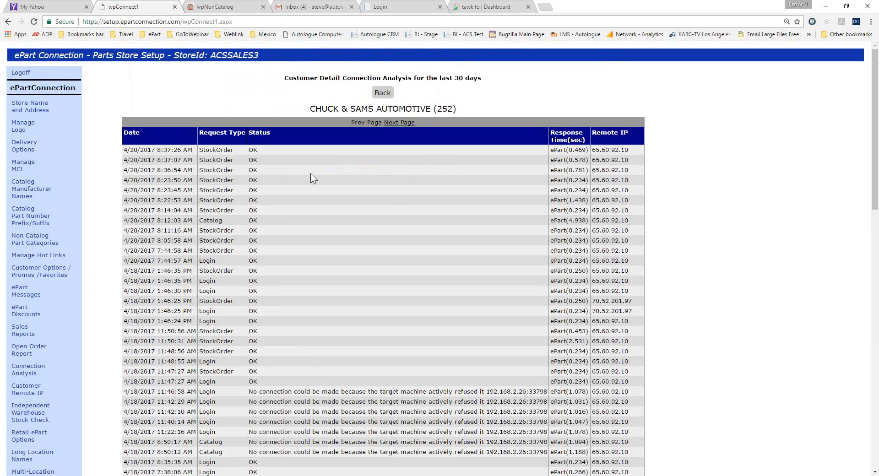
pyautogui.scroll(-1, 288, 166)
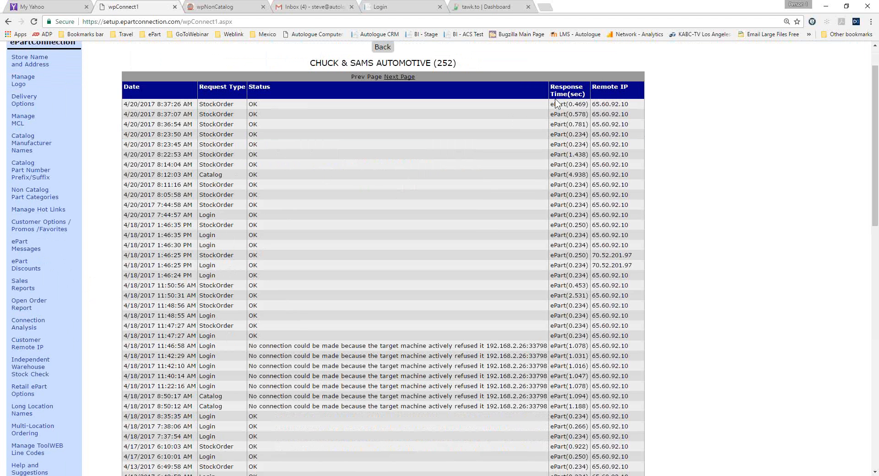
pyautogui.scroll(1, 575, 225)
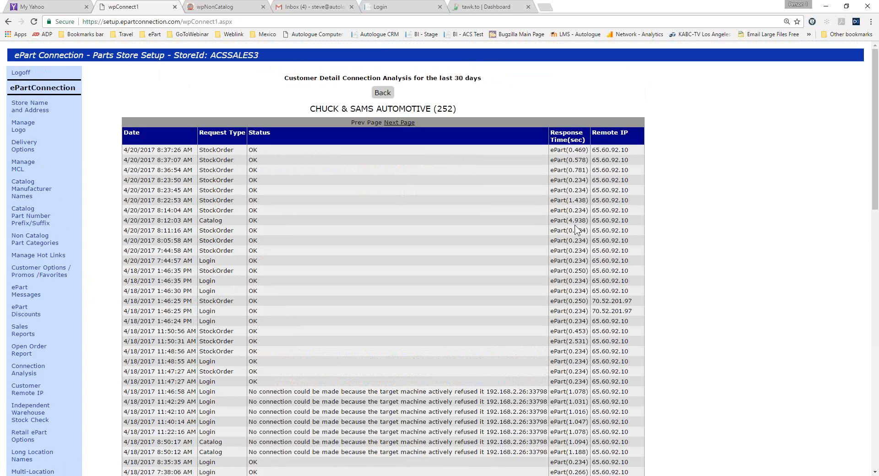
pyautogui.scroll(-15, 575, 225)
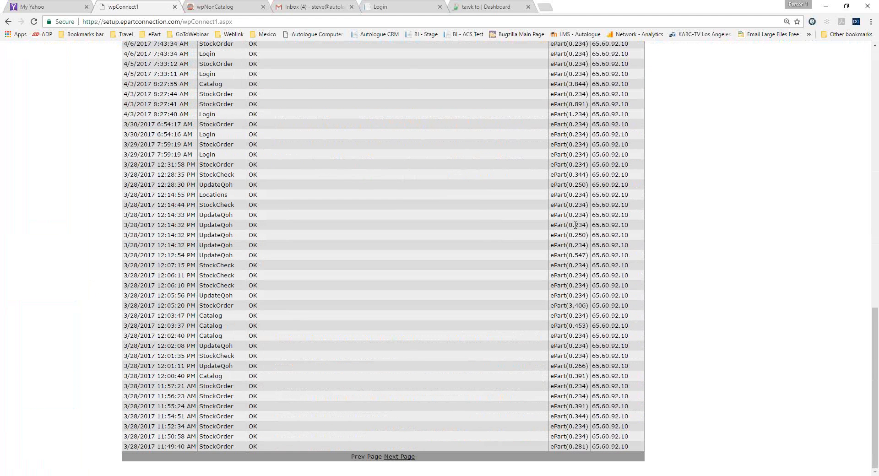
pyautogui.scroll(8, 575, 225)
pyautogui.scroll(7, 575, 225)
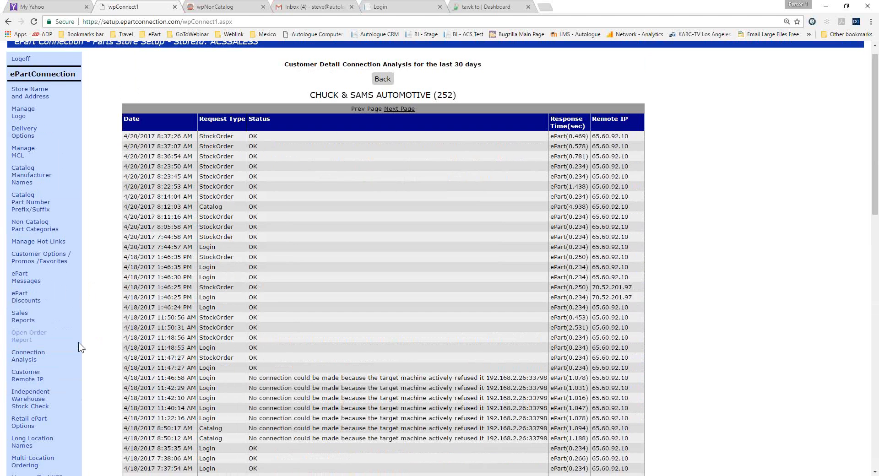
# Open the Customer Remote IP analysis and compare the remote IP addresses listed for Chuck & Sams Automotive.
pyautogui.click(17, 377)
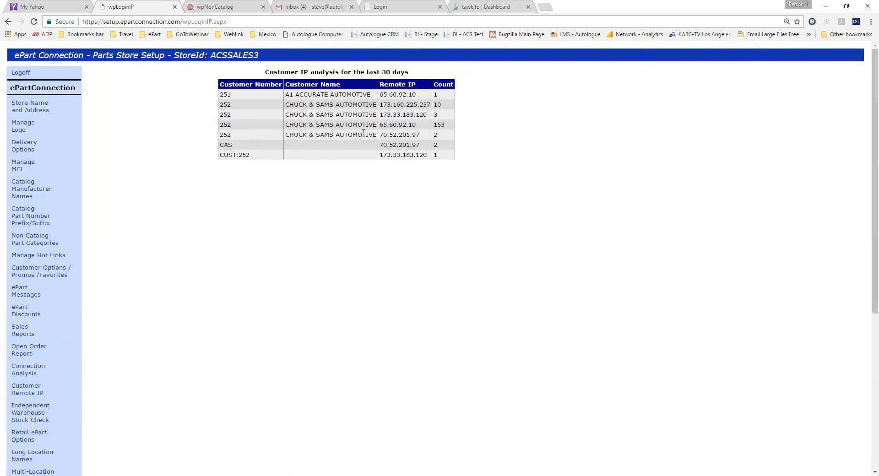
pyautogui.moveTo(380, 134); pyautogui.dragTo(420, 135)
pyautogui.moveTo(379, 104)
pyautogui.mouseDown()
pyautogui.moveTo(404, 109)
pyautogui.moveTo(385, 102)
pyautogui.mouseUp()
pyautogui.click(379, 109)
# Open the Independent Warehouse Stock Check setup and look up other-location and warehouse availability for WIX part 51514 in the customer catalog.
pyautogui.scroll(-3, 149, 248)
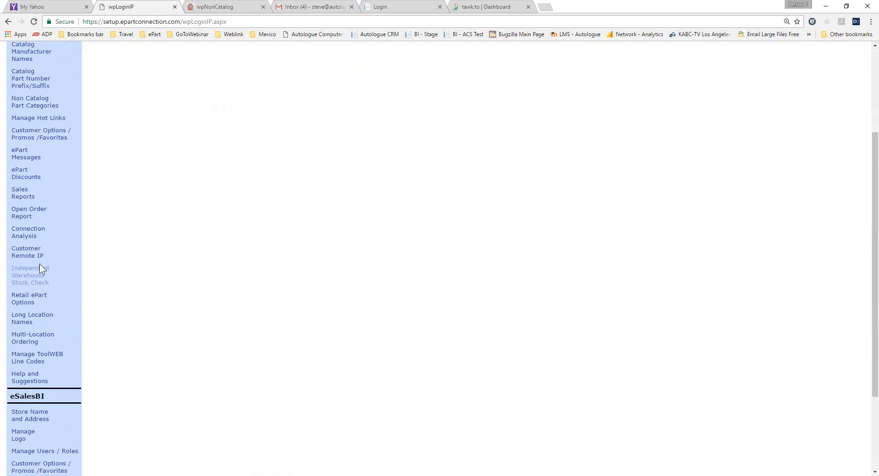
pyautogui.click(31, 279)
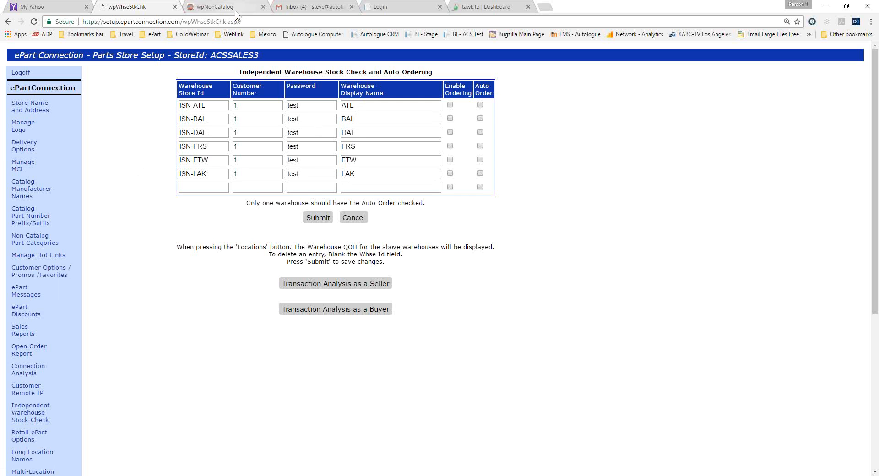
pyautogui.click(220, 7)
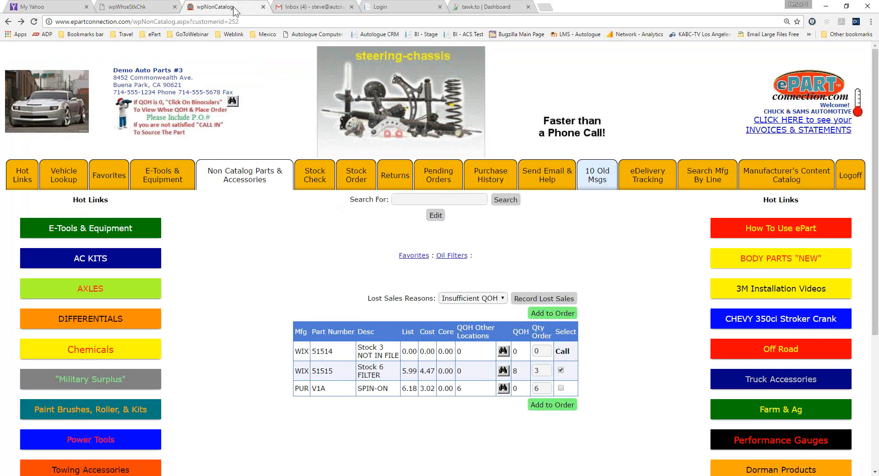
pyautogui.click(503, 352)
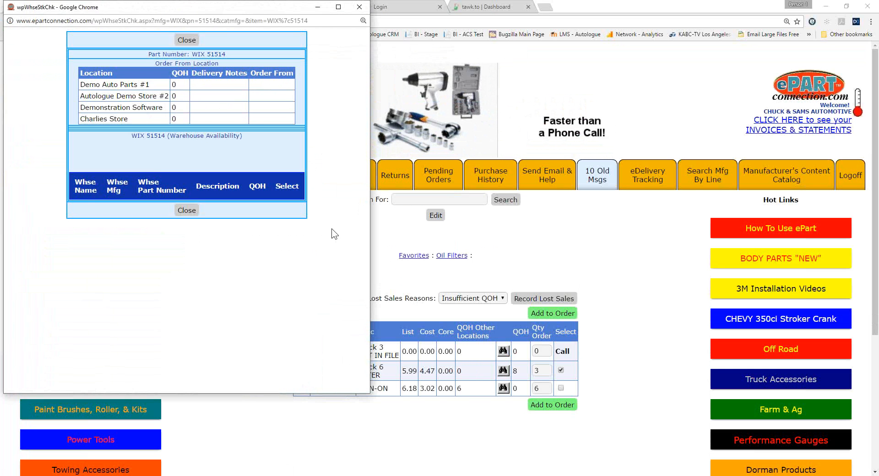
pyautogui.click(358, 7)
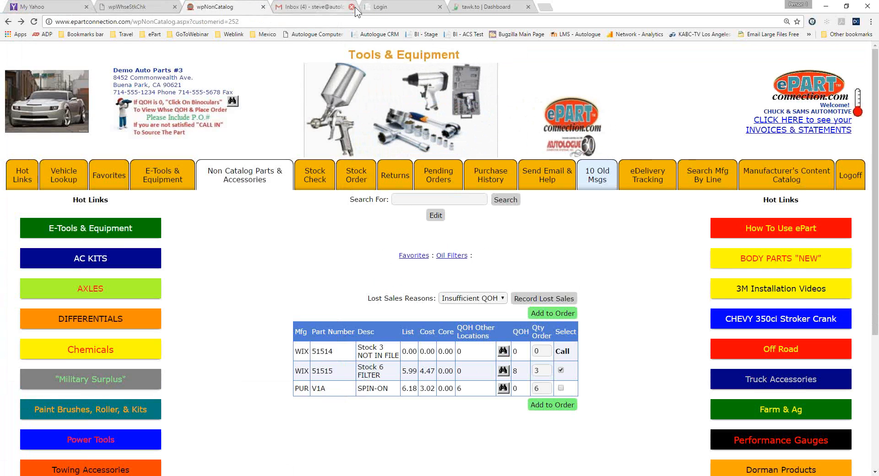
# Return to the store setup, review the Retail ePart Options, and open the Long Location Names page.
pyautogui.click(137, 8)
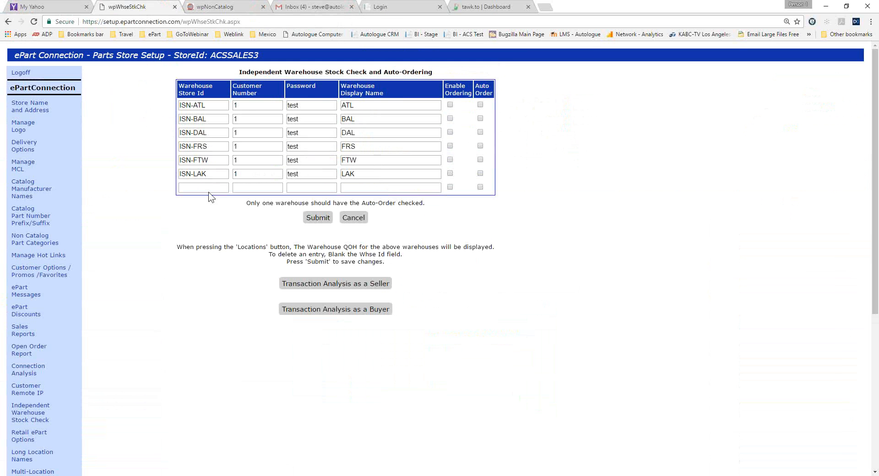
pyautogui.scroll(-5, 147, 239)
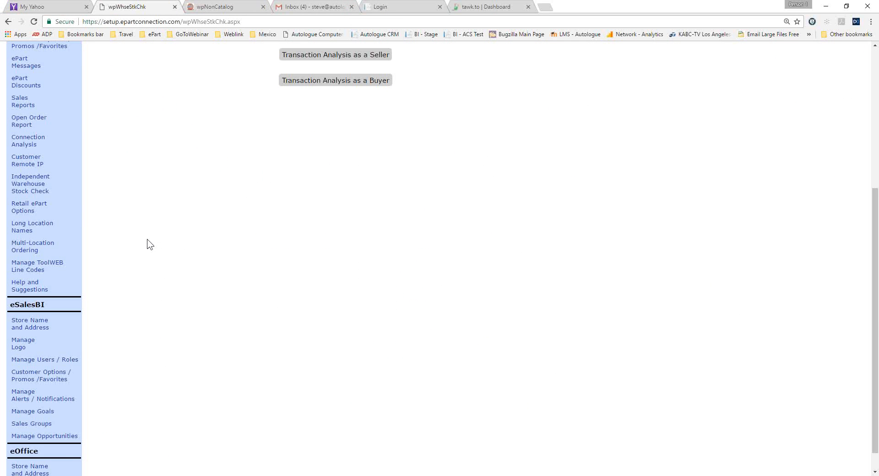
pyautogui.click(33, 208)
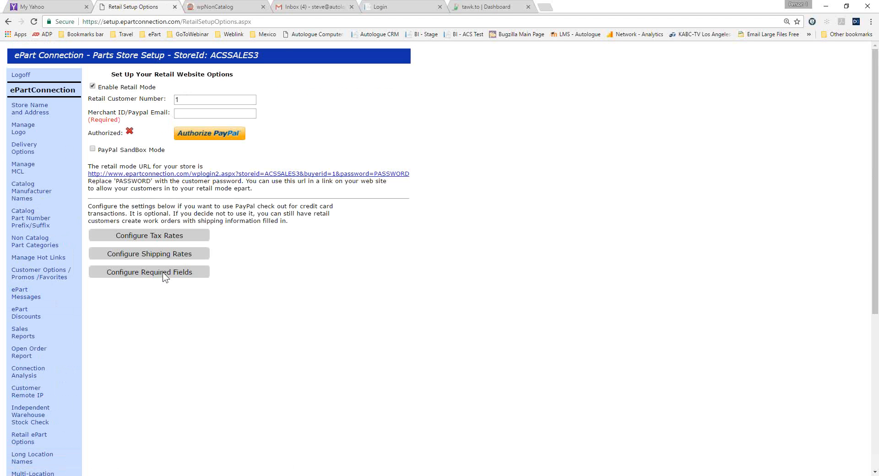
pyautogui.scroll(-2, 164, 274)
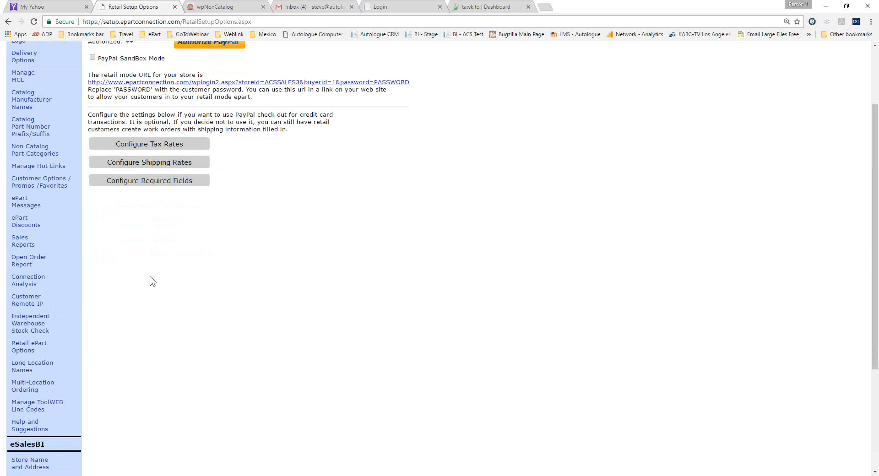
pyautogui.click(32, 368)
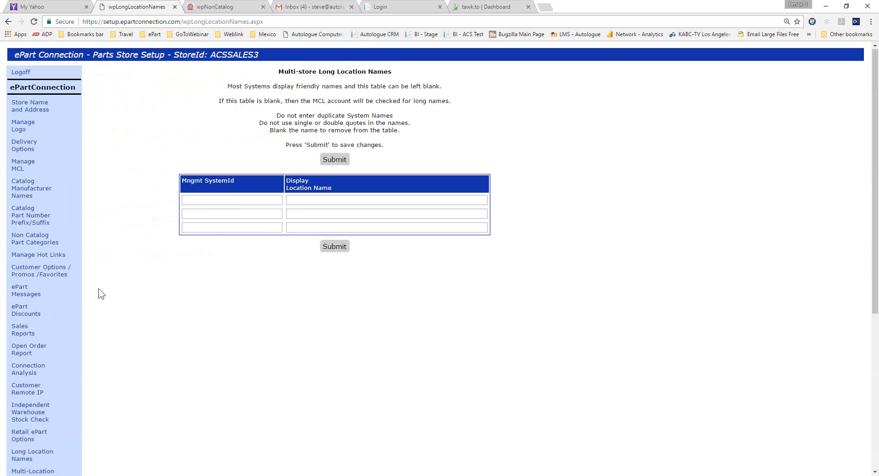
# Open the Multi-Location Ordering setup and review its location table and customer ordering settings.
pyautogui.scroll(-2, 97, 299)
pyautogui.click(17, 384)
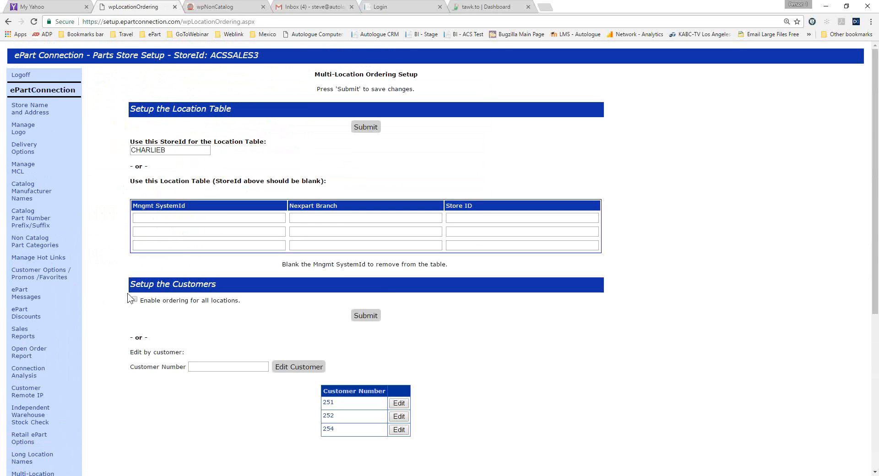
pyautogui.scroll(-3, 108, 303)
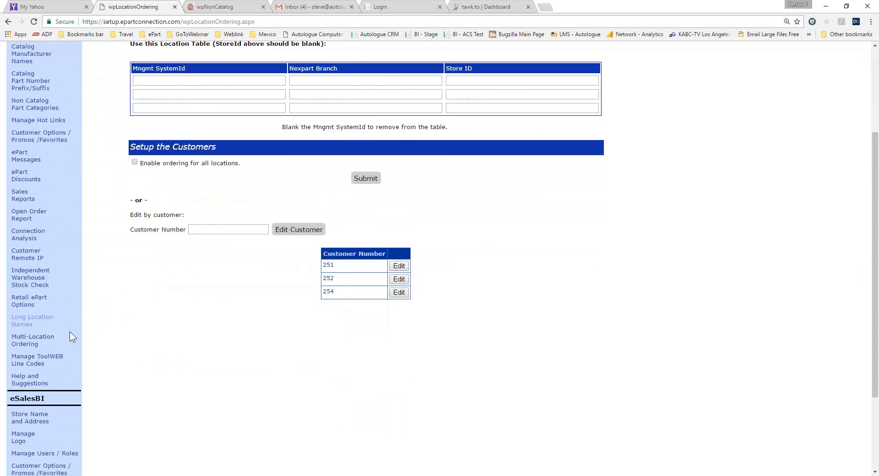
# Open the ToolWEB line codes setup and review where store codes are matched to the ToolWEB codes.
pyautogui.click(40, 361)
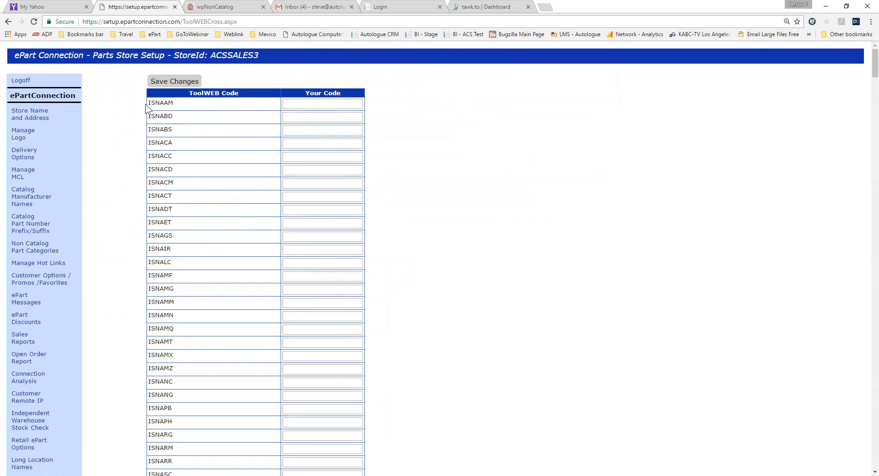
pyautogui.moveTo(184, 108); pyautogui.dragTo(127, 104)
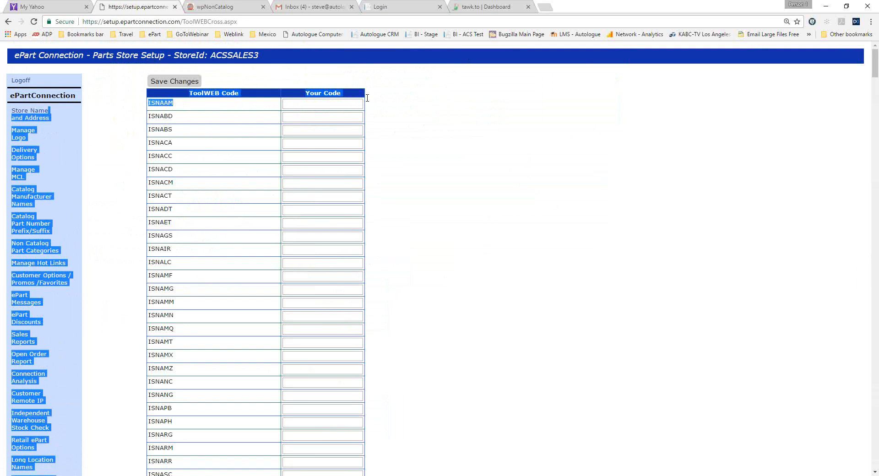
pyautogui.click(346, 102)
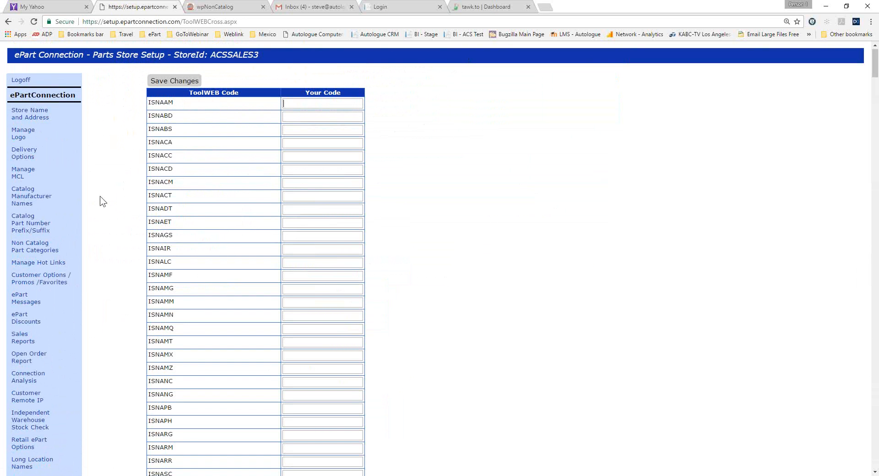
pyautogui.scroll(-6, 101, 201)
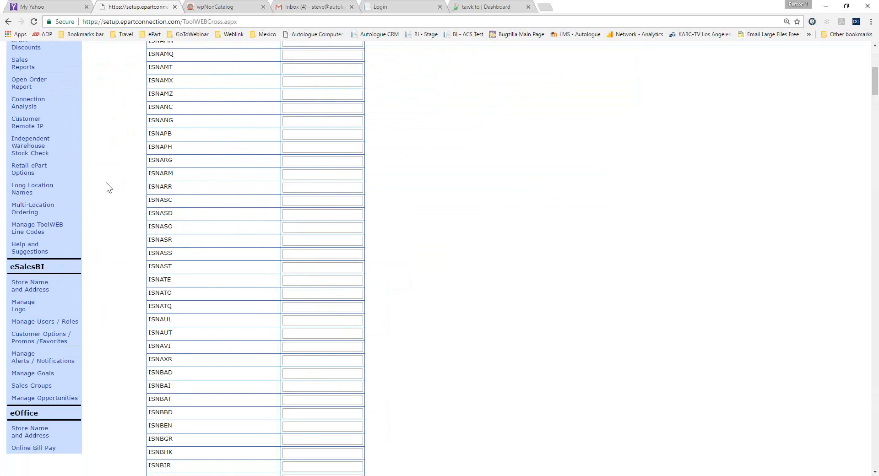
# In the customer catalog, open E-Tools & Equipment, view the 7500mAh Cigarette Lighter Battery Charger details, and close the tool site.
pyautogui.click(243, 3)
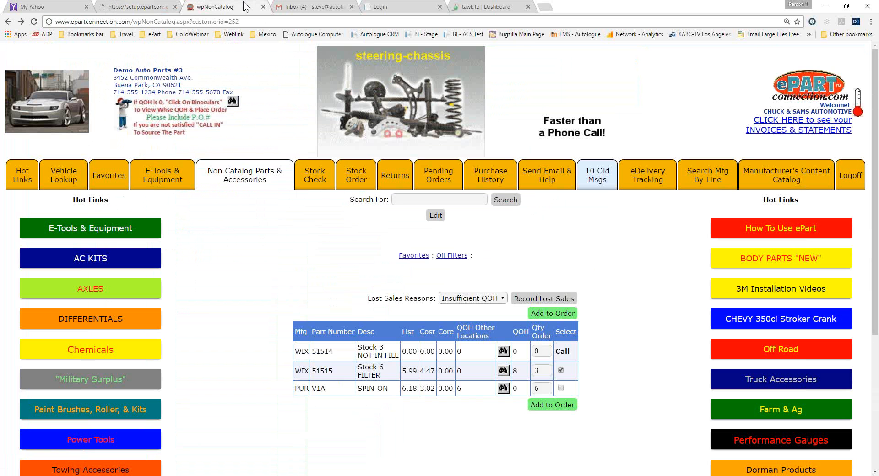
pyautogui.click(140, 192)
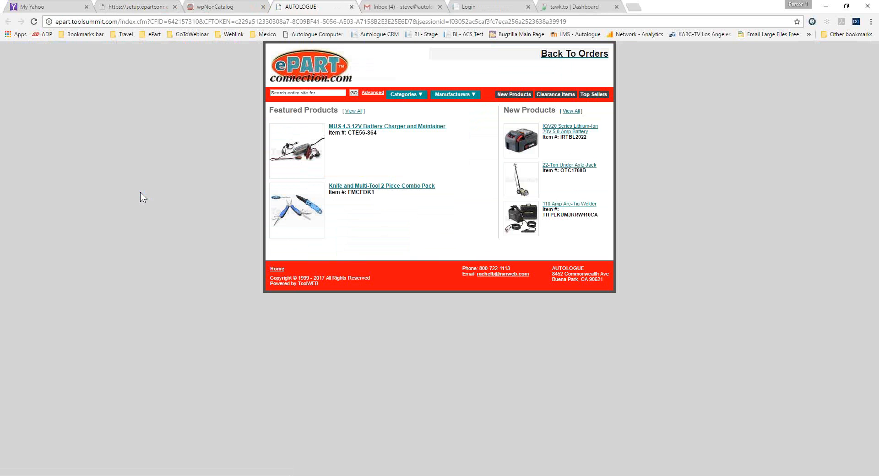
pyautogui.click(354, 129)
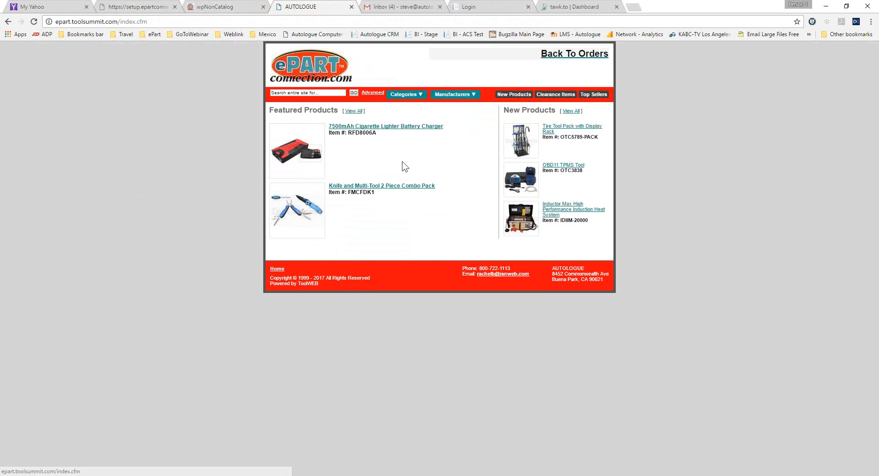
pyautogui.click(385, 127)
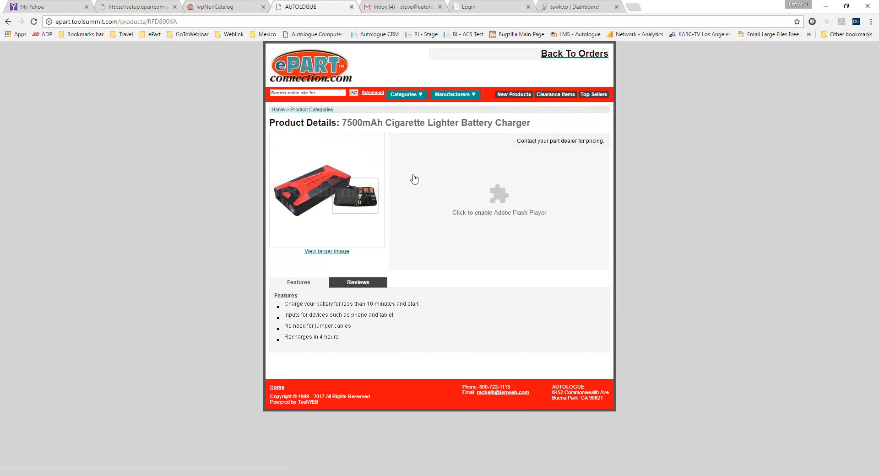
pyautogui.click(351, 7)
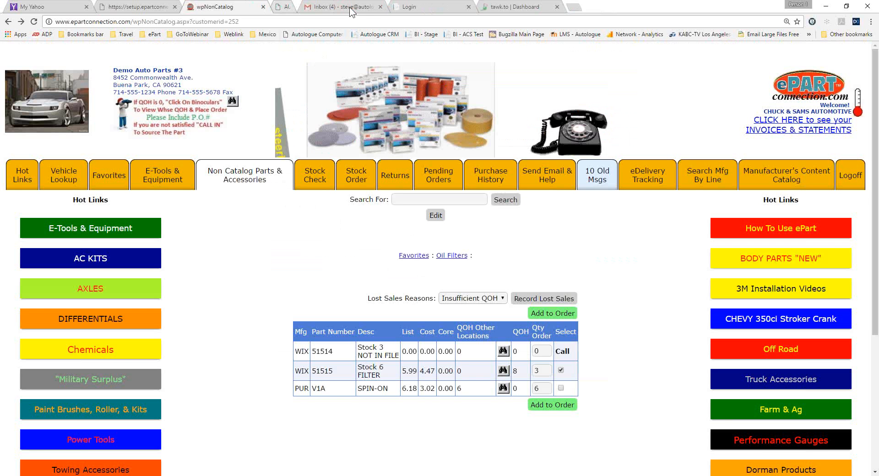
# Return to the store setup and open the eSalesBI Manage Users / Roles page.
pyautogui.click(150, 7)
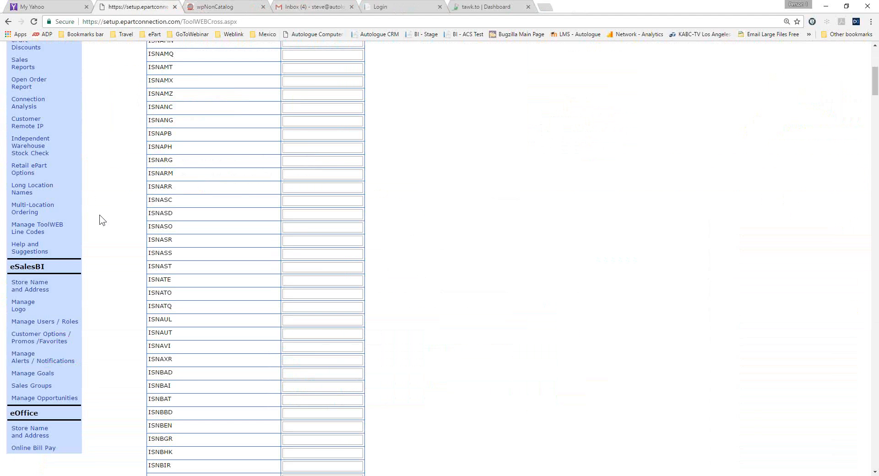
pyautogui.scroll(-2, 100, 215)
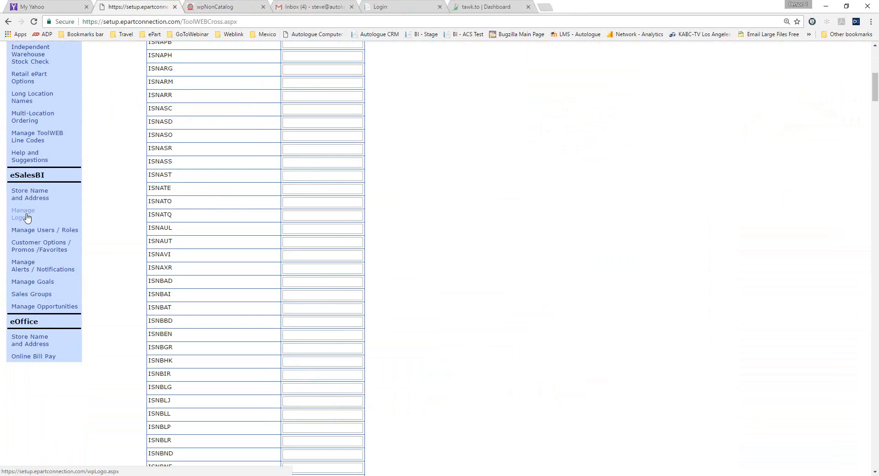
pyautogui.click(41, 230)
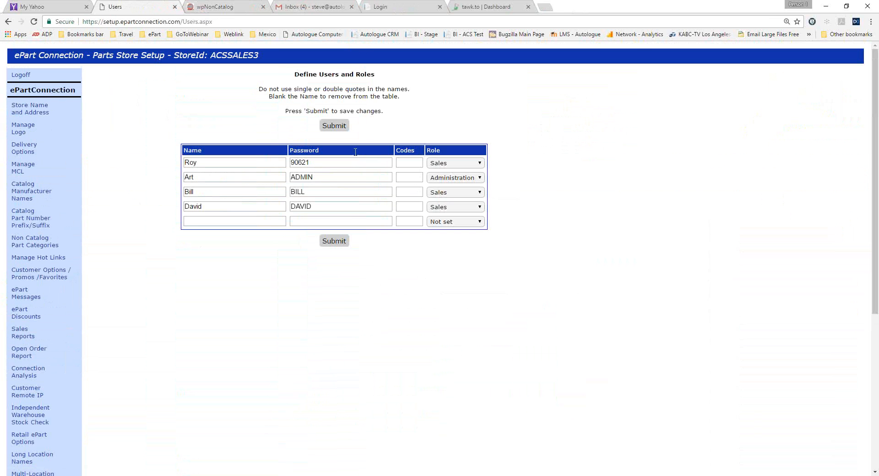
# Log off from the current store and log in to the setup with the store ID henschel.
pyautogui.click(20, 74)
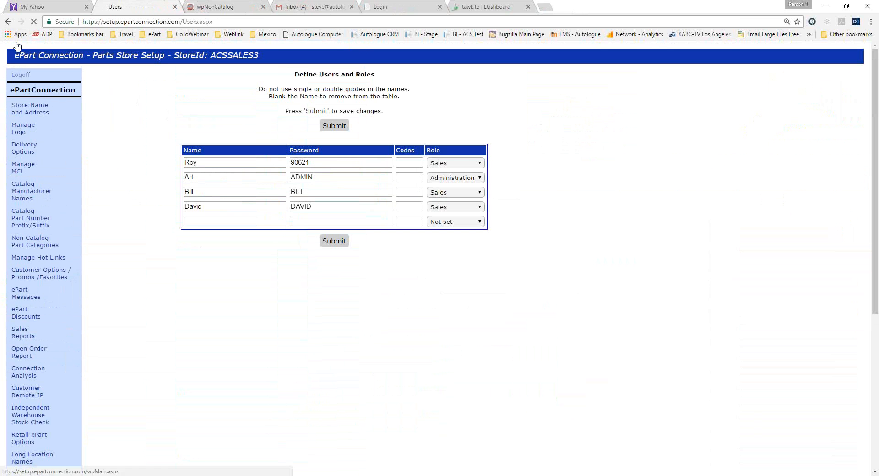
pyautogui.doubleClick(436, 203)
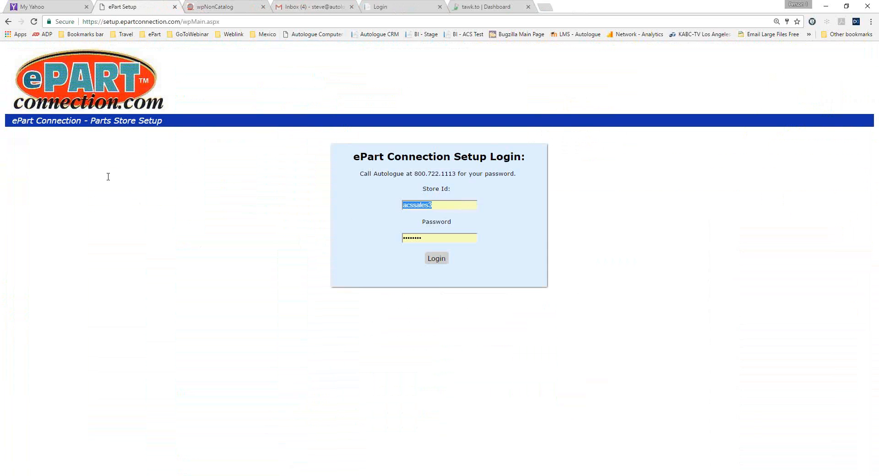
pyautogui.write('henschel')
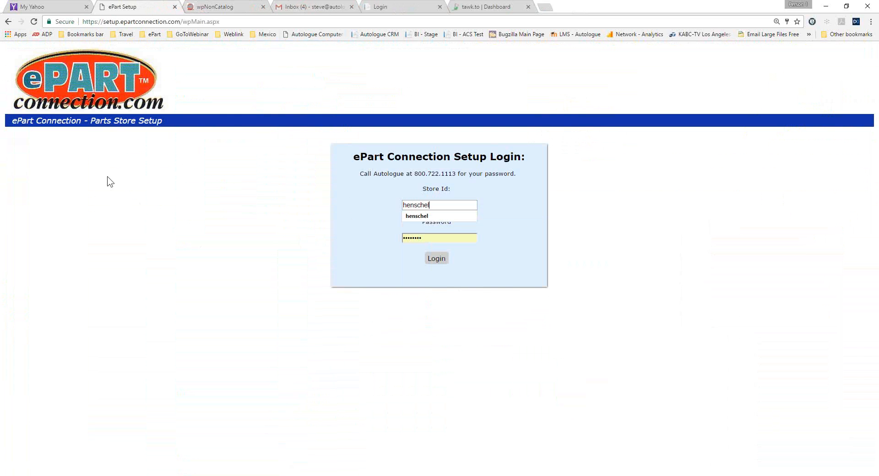
pyautogui.press('Tab')
pyautogui.press('Return')
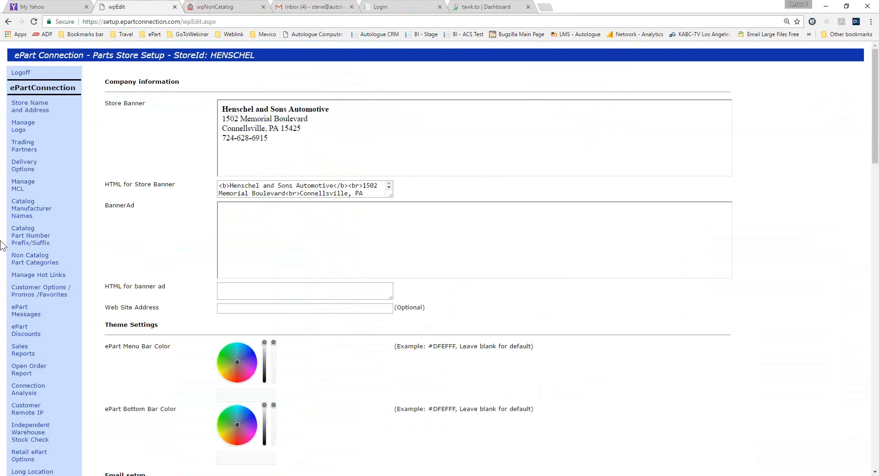
# Open the Henschel store's eSalesBI users and roles and review the salesman codes and role assignments.
pyautogui.scroll(-10, 69, 146)
pyautogui.click(34, 128)
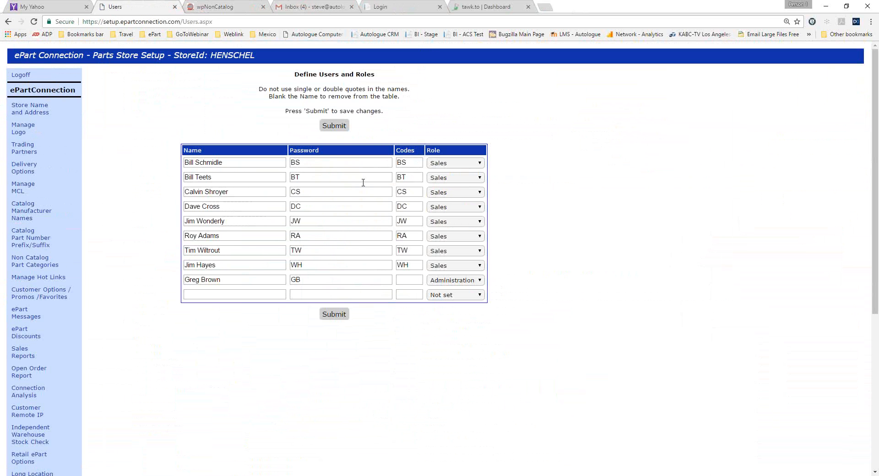
pyautogui.scroll(-5, 129, 289)
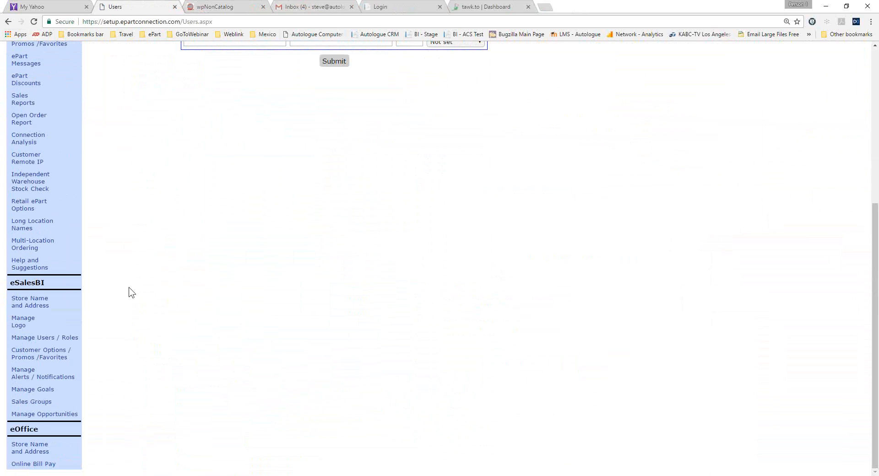
# Open the eSalesBI alerts and notifications setup and review the Not Purchasing, Below Average, Over Returns and Notification sections.
pyautogui.click(36, 374)
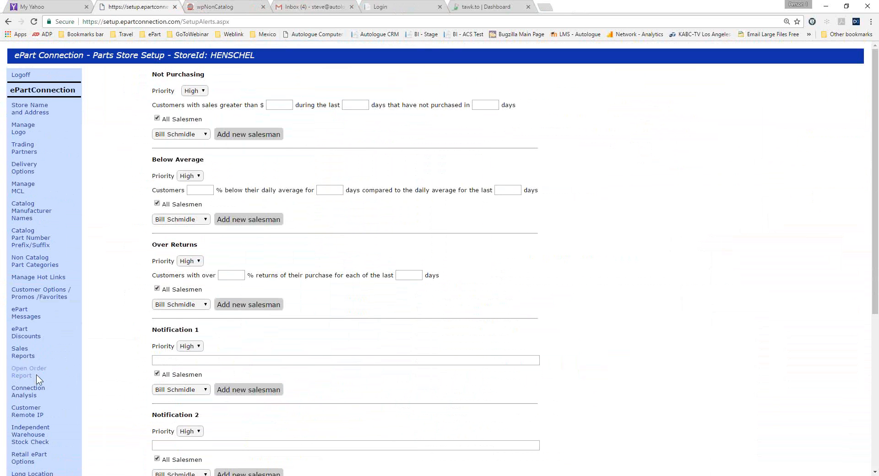
pyautogui.scroll(-3, 36, 375)
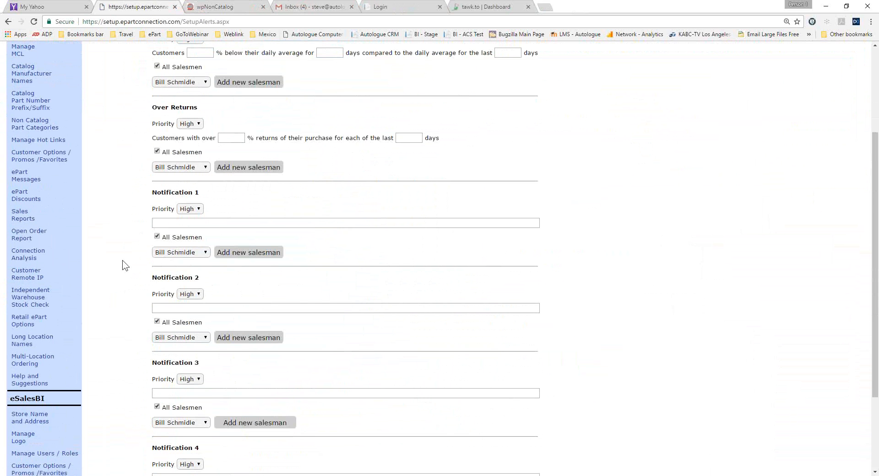
pyautogui.scroll(-2, 122, 260)
pyautogui.scroll(1, 122, 260)
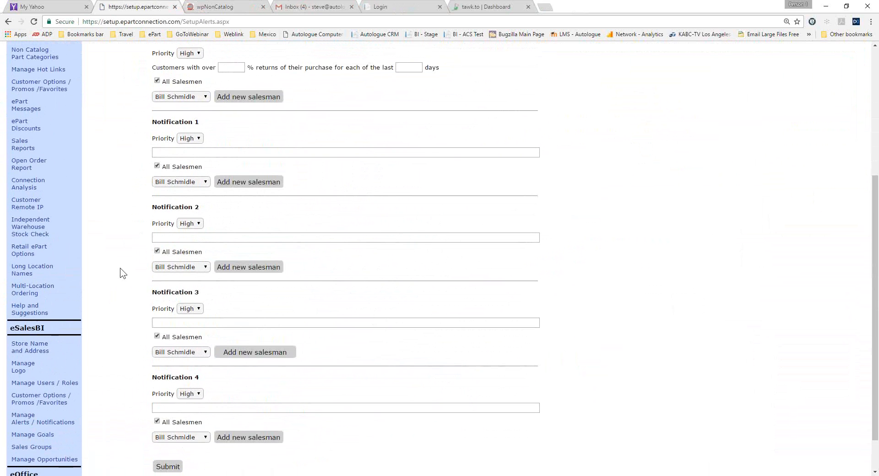
# Open the Manage Goals page and view the available goal types and the list of salespeople.
pyautogui.click(38, 436)
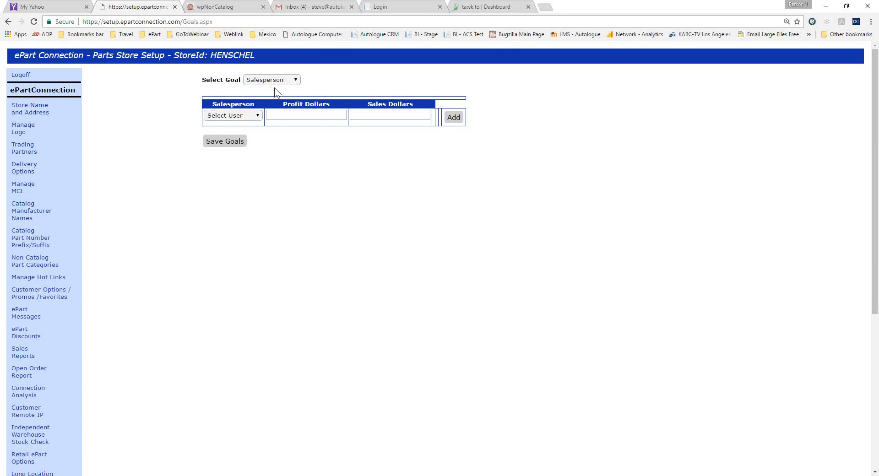
pyautogui.click(296, 79)
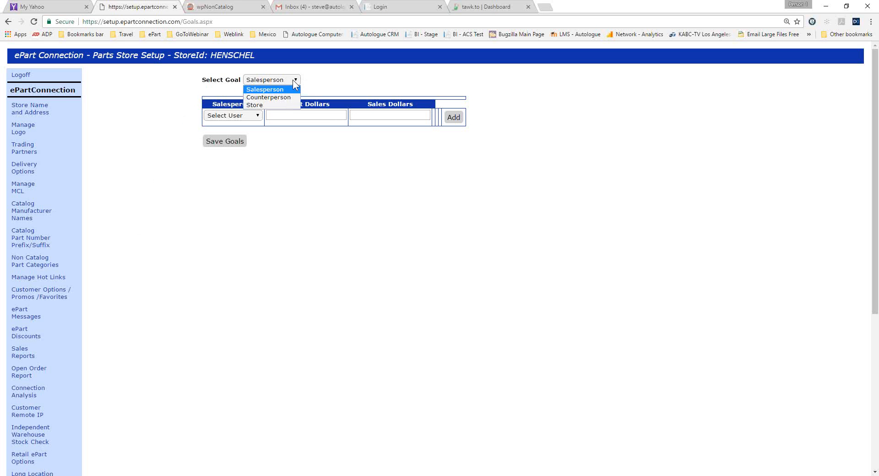
pyautogui.click(282, 90)
pyautogui.click(259, 114)
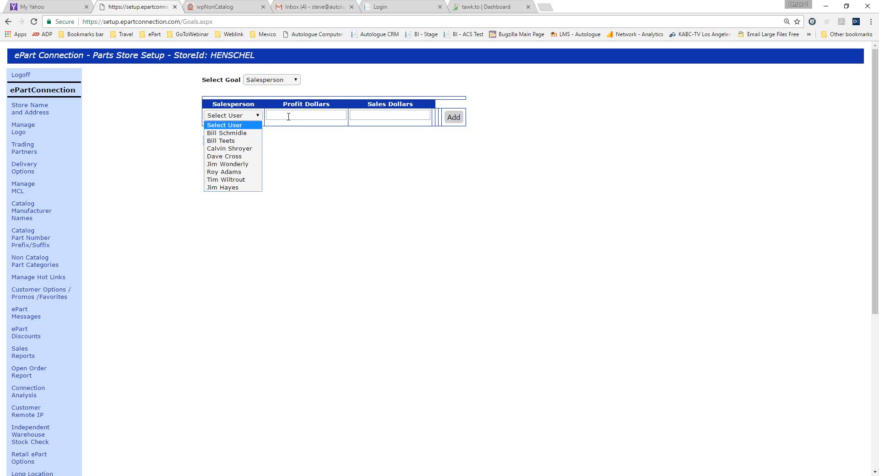
pyautogui.click(312, 173)
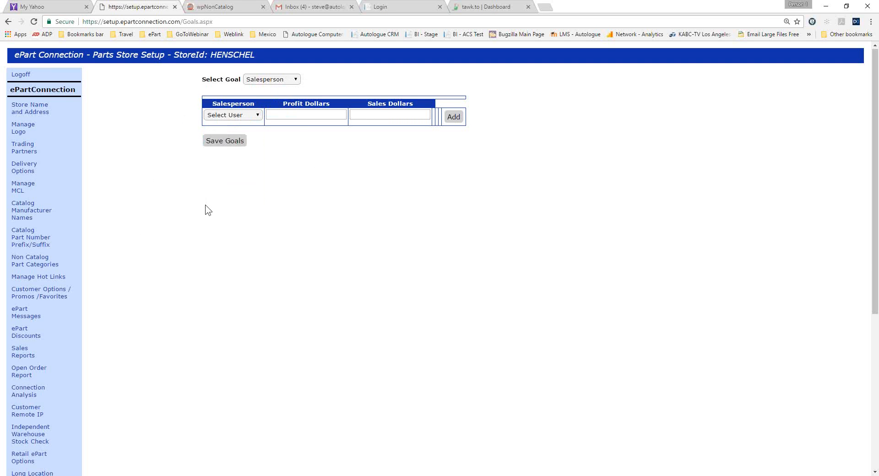
# Review the Sales Groups page and open the Manage Opportunities page.
pyautogui.scroll(-5, 208, 210)
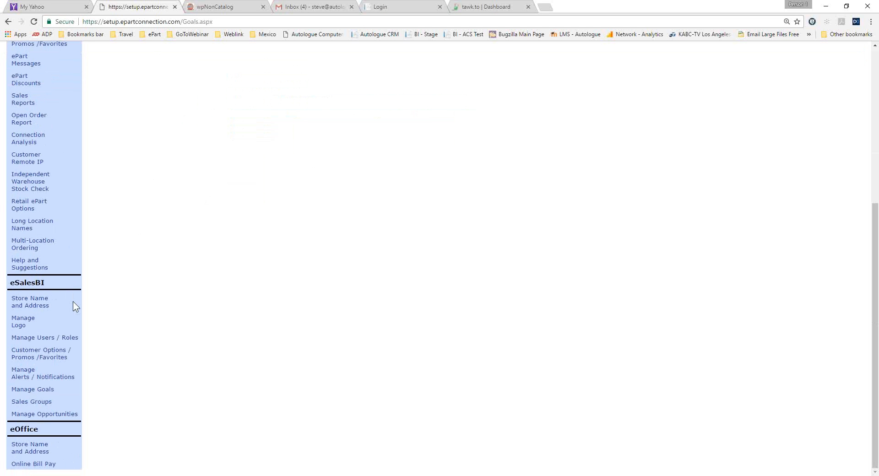
pyautogui.click(31, 402)
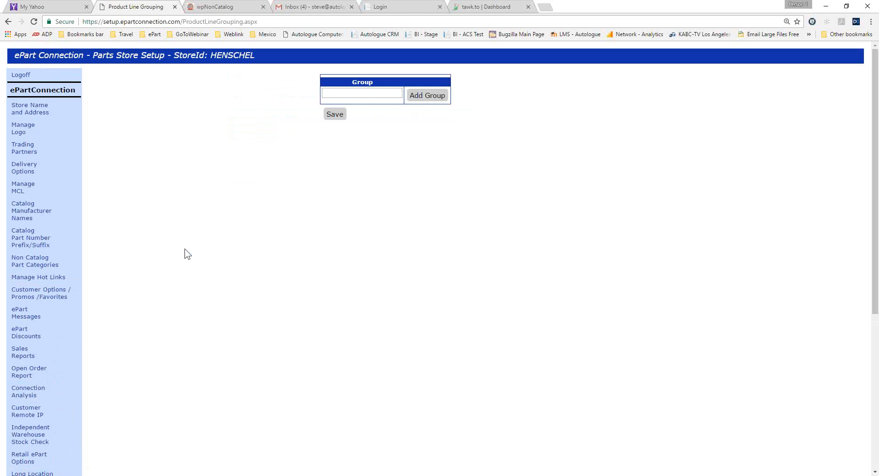
pyautogui.scroll(-5, 185, 249)
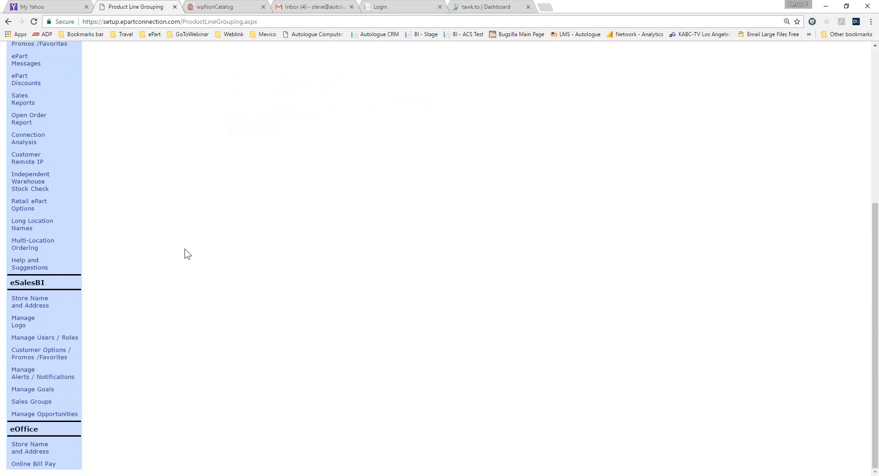
pyautogui.click(53, 414)
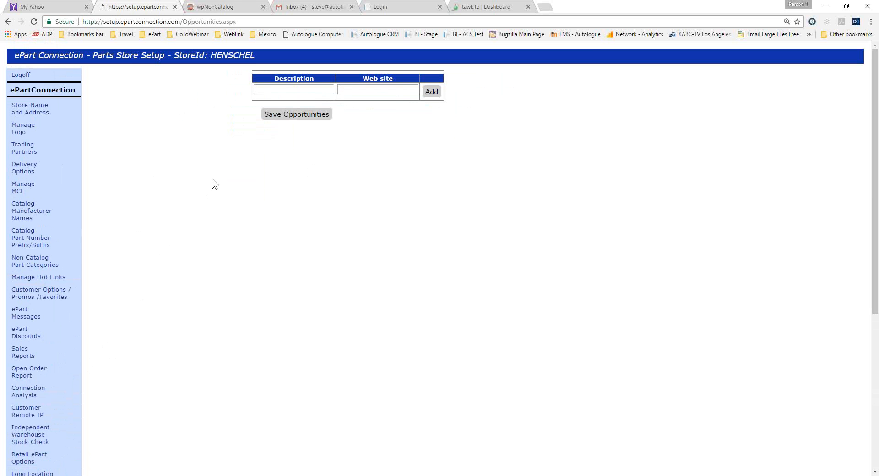
# Open the eOffice Online Bill Pay settings and view the available account types.
pyautogui.scroll(-5, 213, 179)
pyautogui.scroll(2, 212, 179)
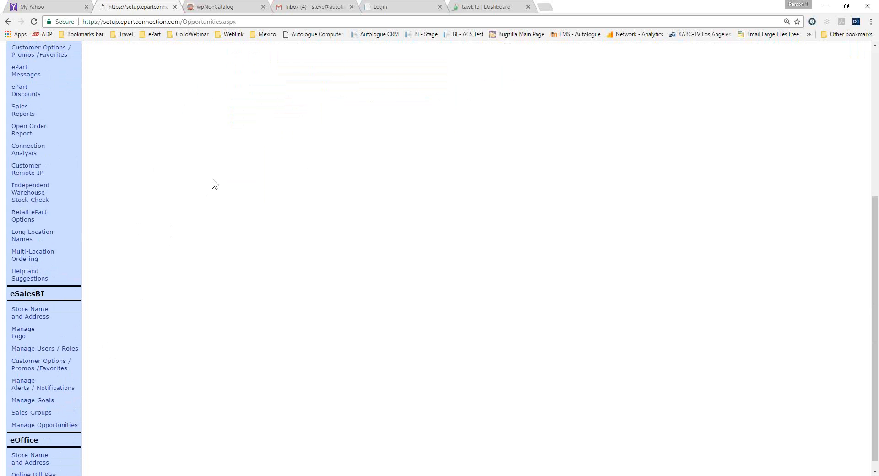
pyautogui.scroll(-2, 212, 179)
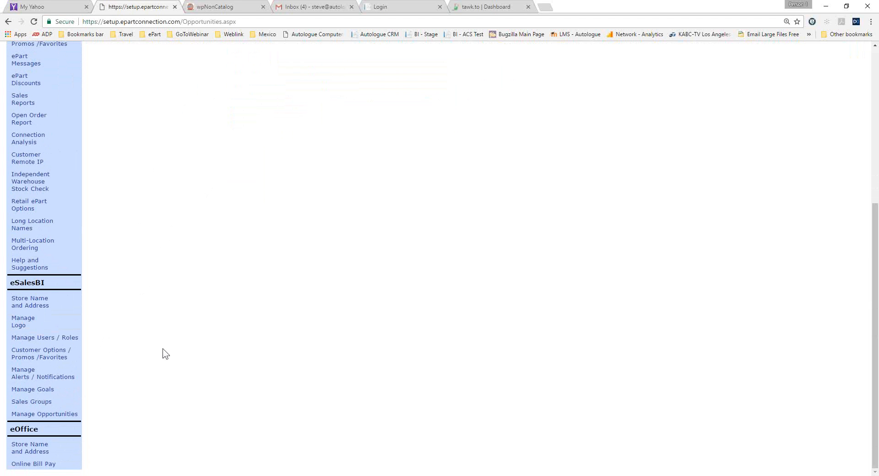
pyautogui.click(39, 465)
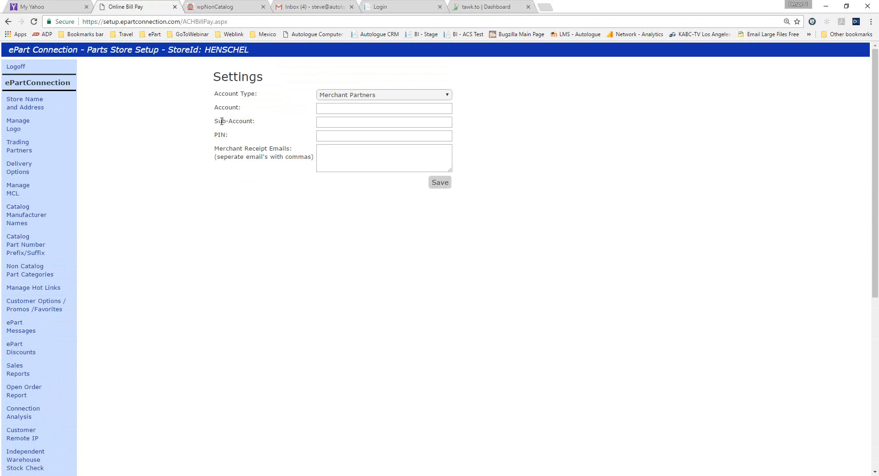
pyautogui.click(447, 95)
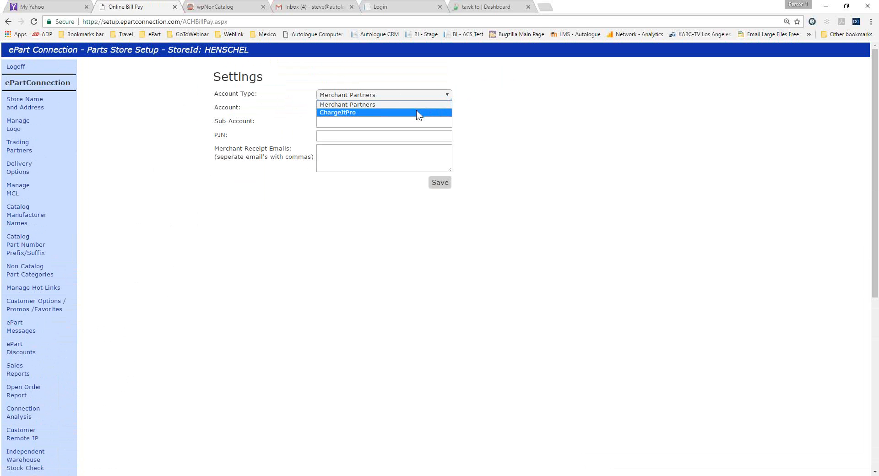
# Switch the bill pay account type to ChargeItPro to view its settings, and open the ePartConnection Store Name and Address page.
pyautogui.click(416, 112)
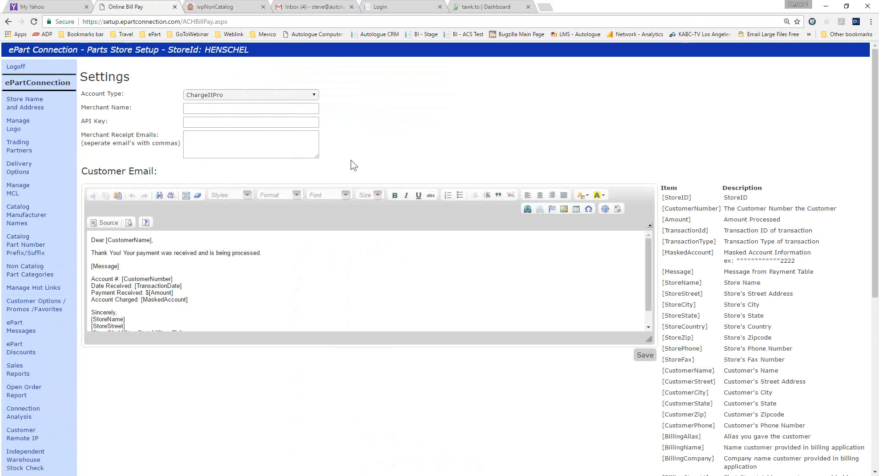
pyautogui.scroll(-6, 351, 160)
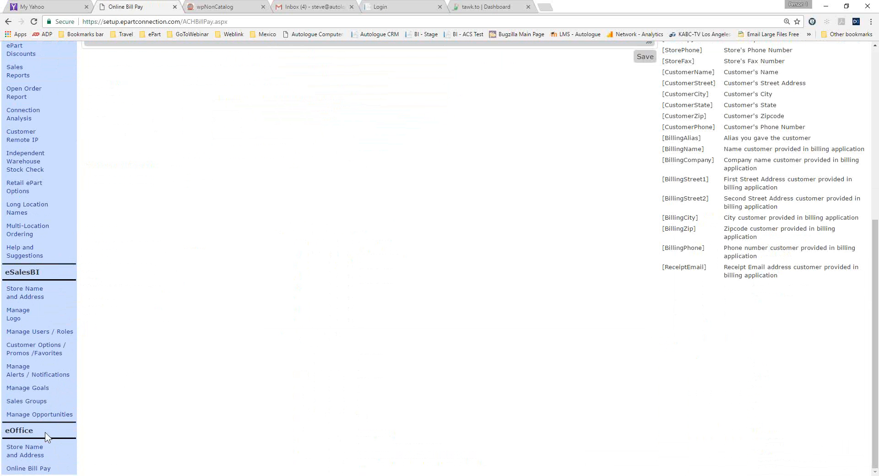
pyautogui.scroll(6, 109, 407)
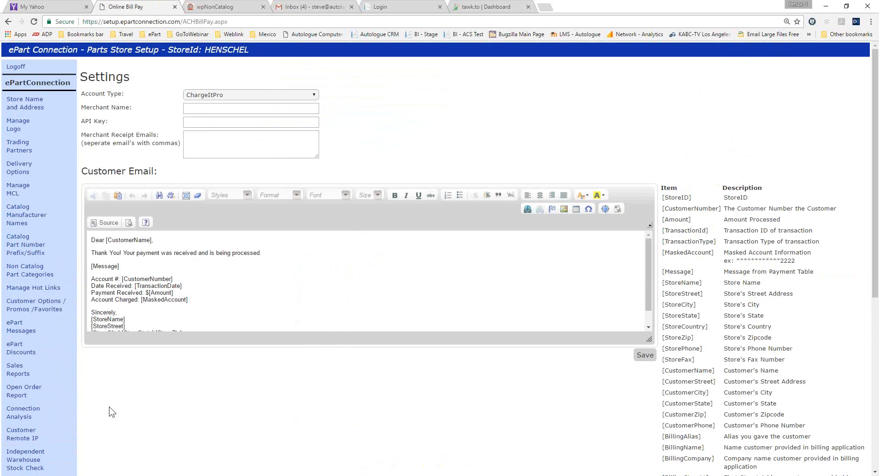
pyautogui.click(20, 109)
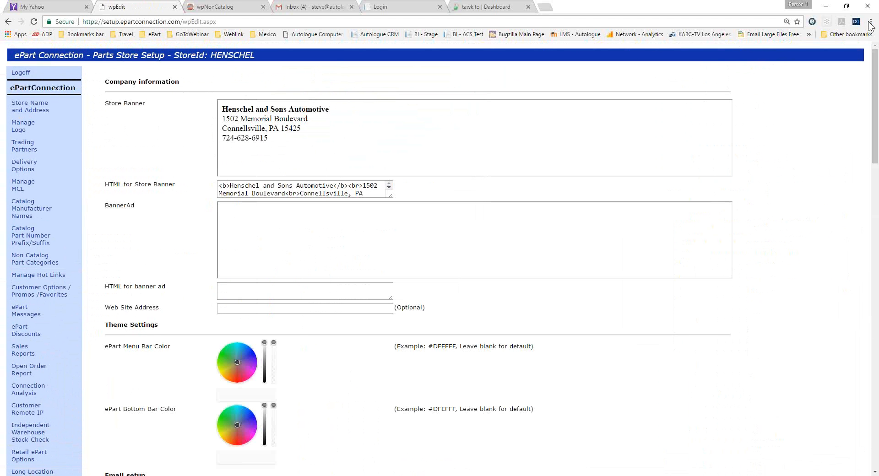
# Log off from the customer-facing catalog and log in again with the saved ACSSALES login.
pyautogui.click(871, 19)
pyautogui.click(211, 7)
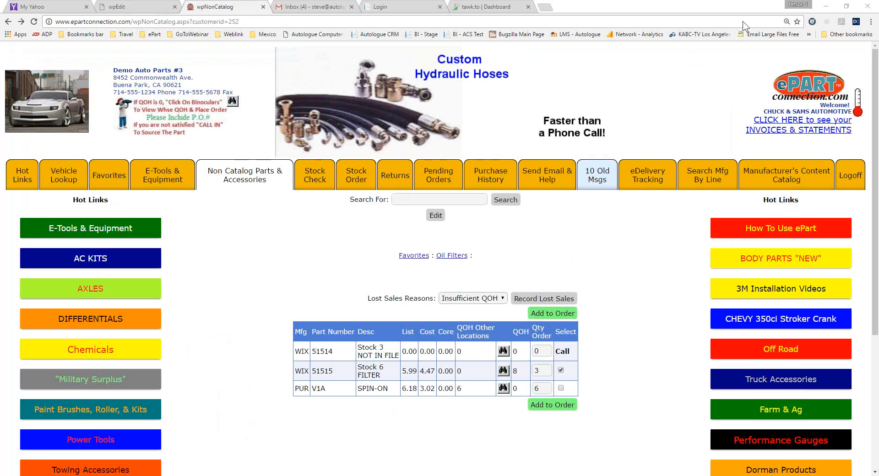
pyautogui.click(850, 175)
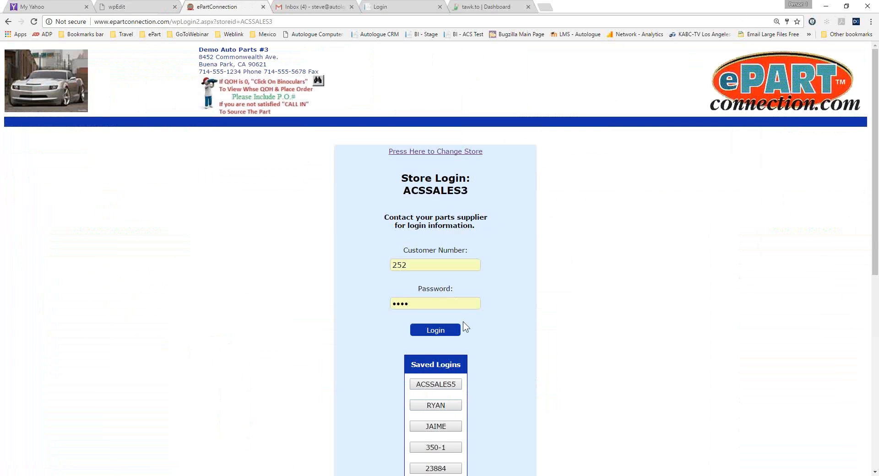
pyautogui.scroll(-8, 463, 322)
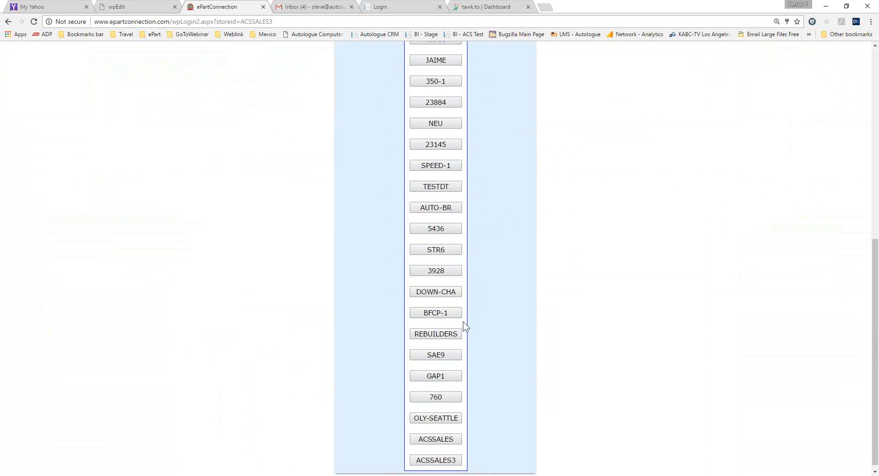
pyautogui.click(451, 434)
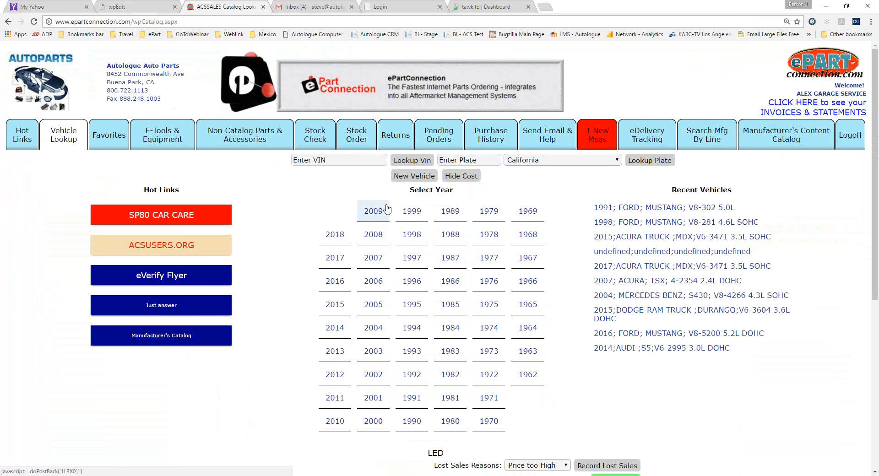
# Add one FRM PH8A oil filter for the recent 1991 Ford Mustang V8-302 5.0L to an order and proceed to order placement.
pyautogui.click(626, 209)
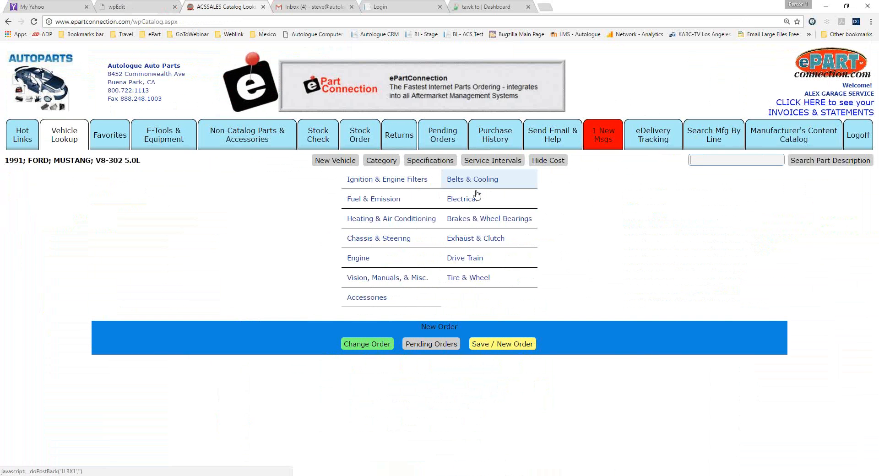
pyautogui.click(387, 184)
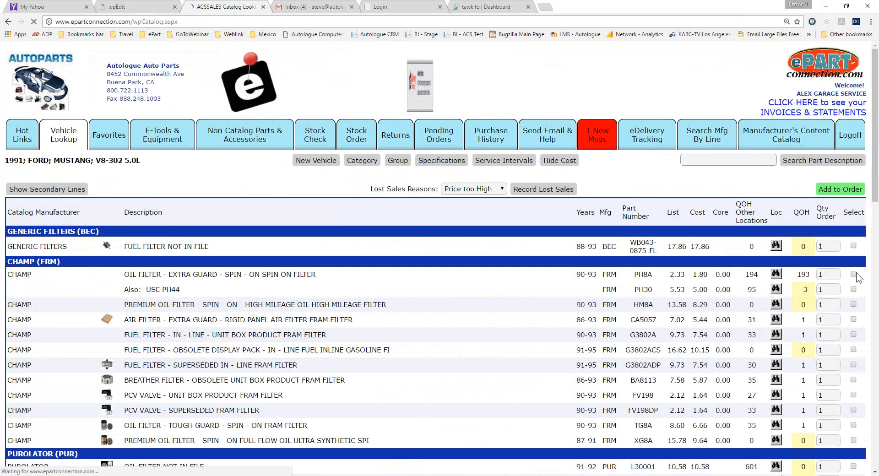
pyautogui.click(853, 274)
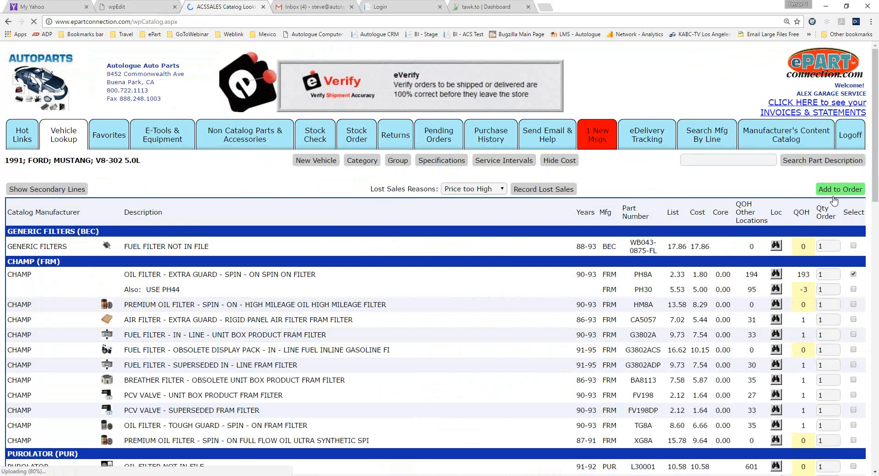
pyautogui.scroll(-8, 686, 243)
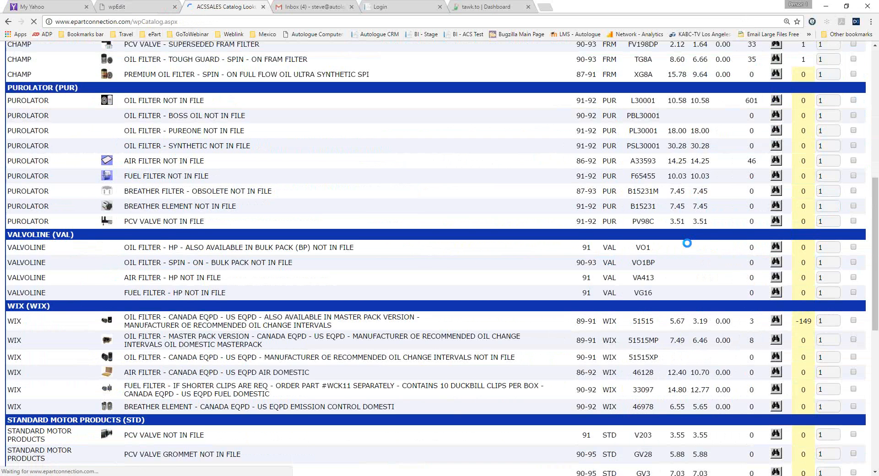
pyautogui.scroll(-8, 686, 243)
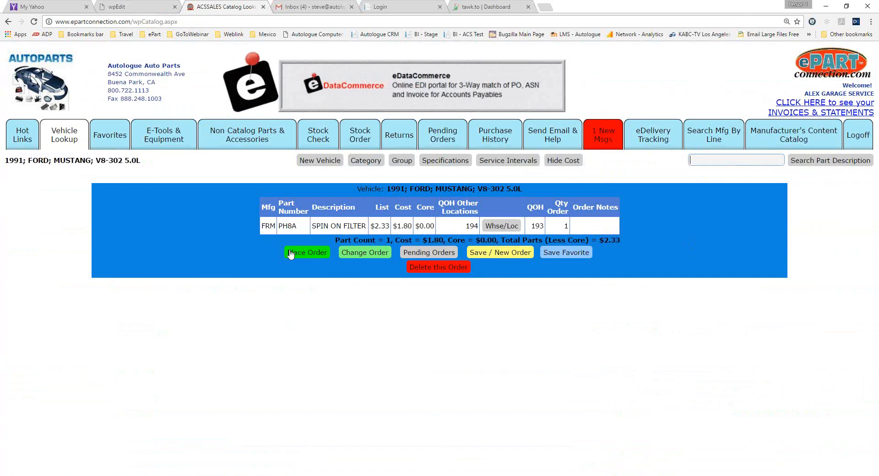
pyautogui.click(311, 253)
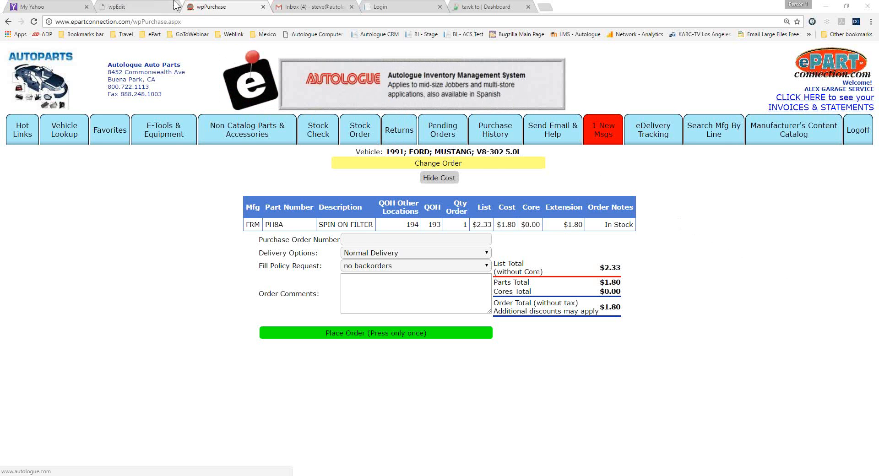
# Review the email, catalog display and multi-store QOH display options on the Henschel store setup page.
pyautogui.click(137, 7)
pyautogui.scroll(-7, 152, 139)
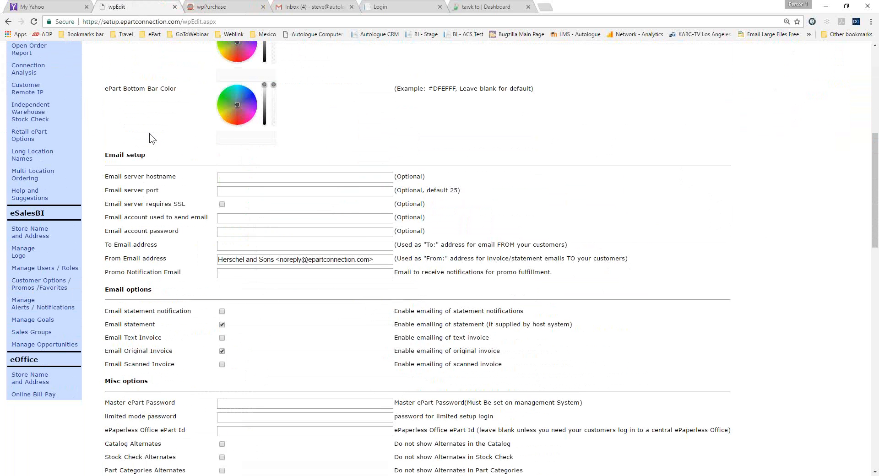
pyautogui.scroll(1, 152, 139)
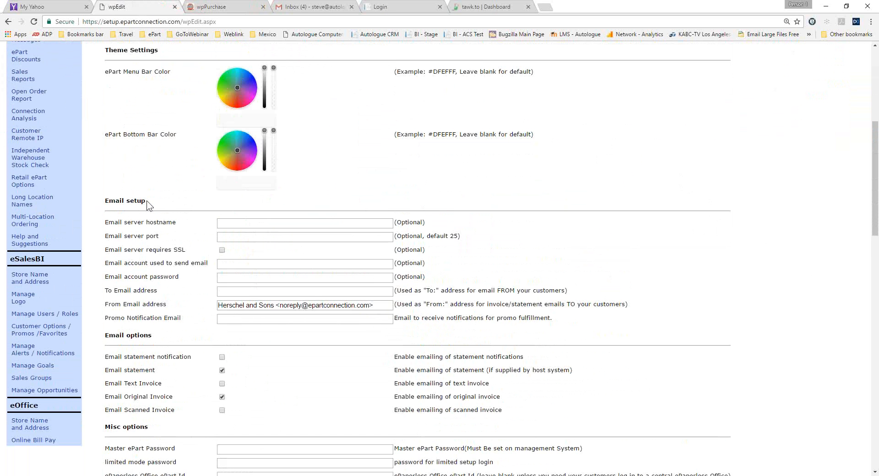
pyautogui.scroll(-7, 147, 204)
pyautogui.scroll(-10, 146, 204)
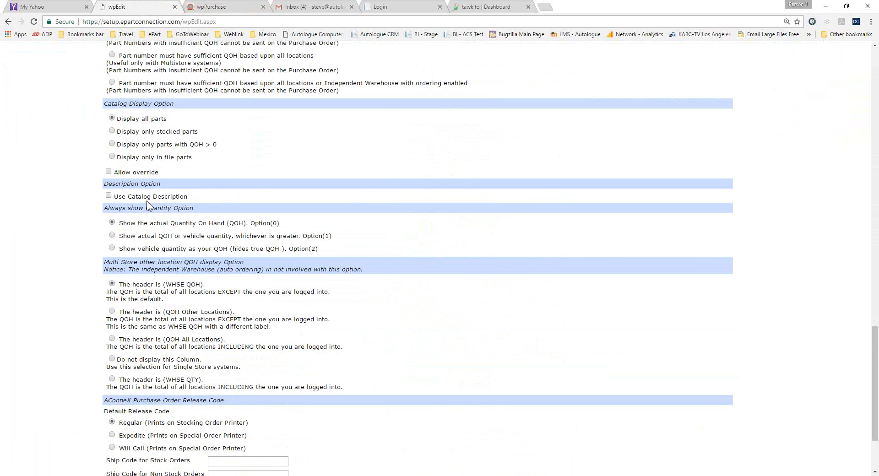
pyautogui.scroll(-1, 147, 202)
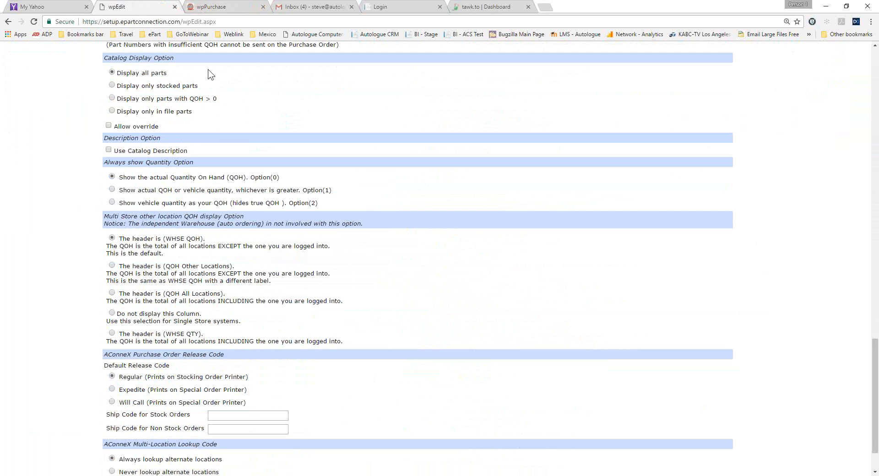
# Return to the customer catalog, open the current Mustang filter order for changes and delete it.
pyautogui.click(225, 5)
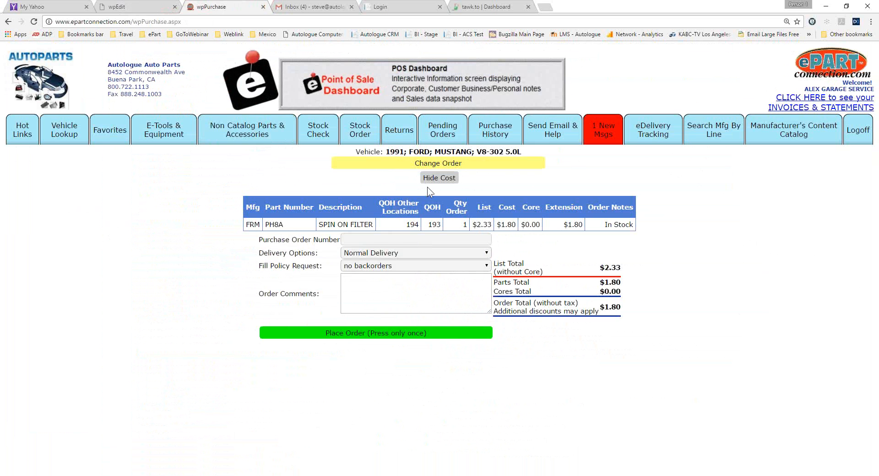
pyautogui.click(439, 163)
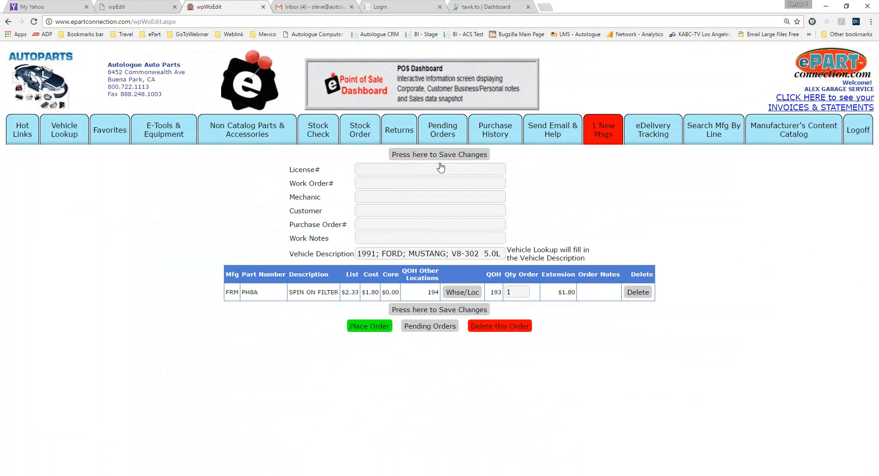
pyautogui.click(487, 327)
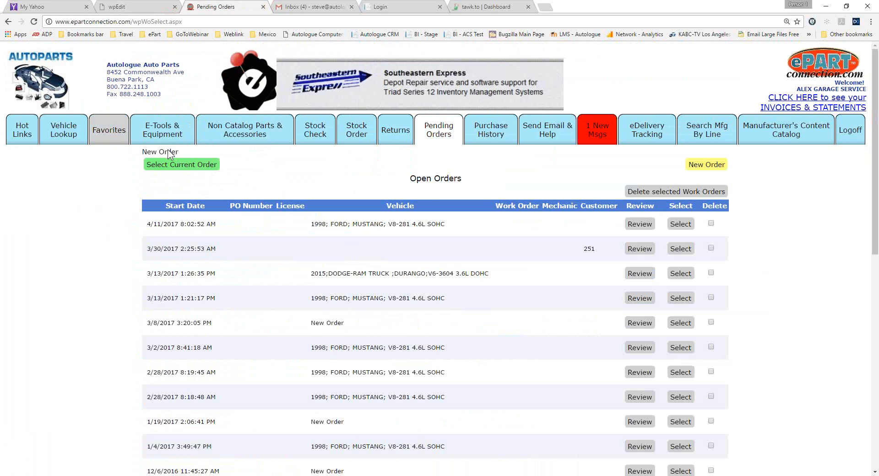
# List the Engine Filters & PCV parts for the 1991 Ford Mustang V8-302 5.0L and highlight the QOH Other Locations heading.
pyautogui.click(68, 124)
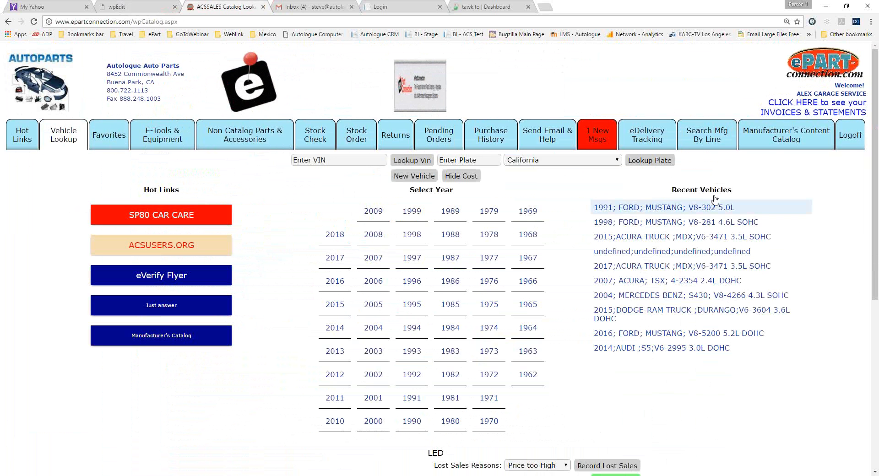
pyautogui.click(659, 208)
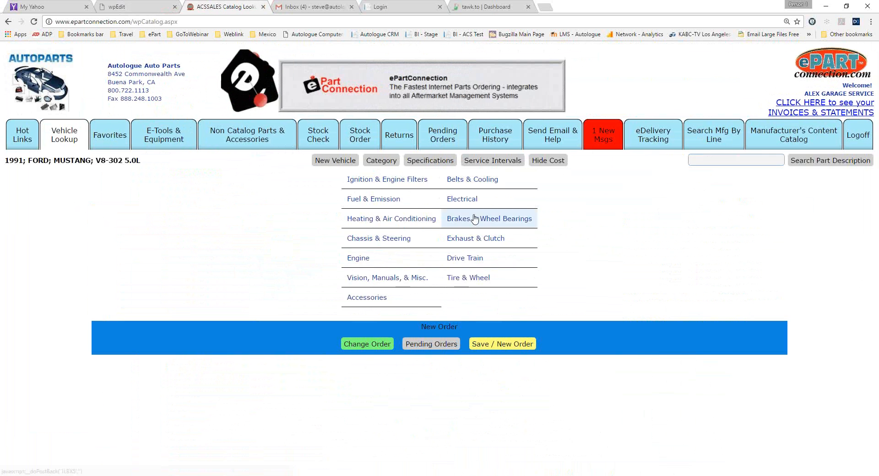
pyautogui.click(384, 183)
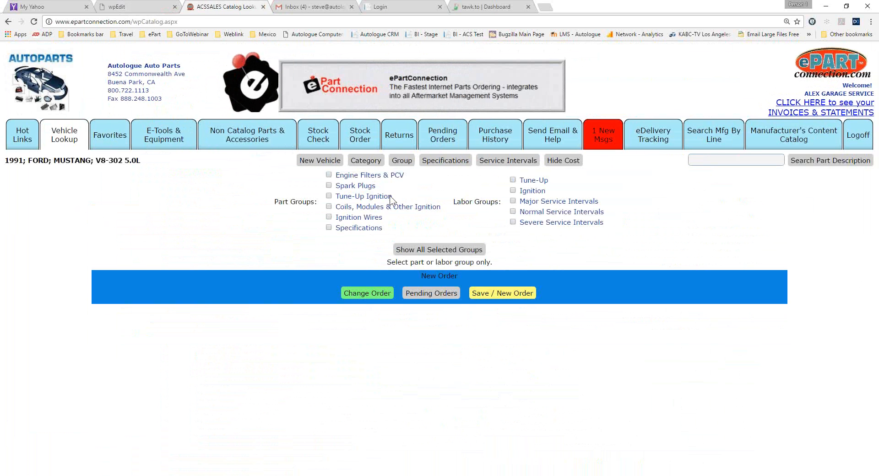
pyautogui.click(376, 175)
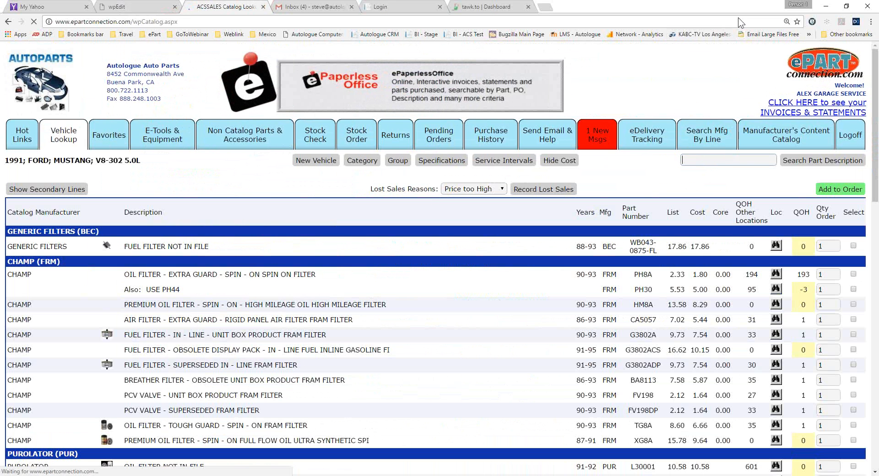
pyautogui.moveTo(736, 205); pyautogui.dragTo(771, 222)
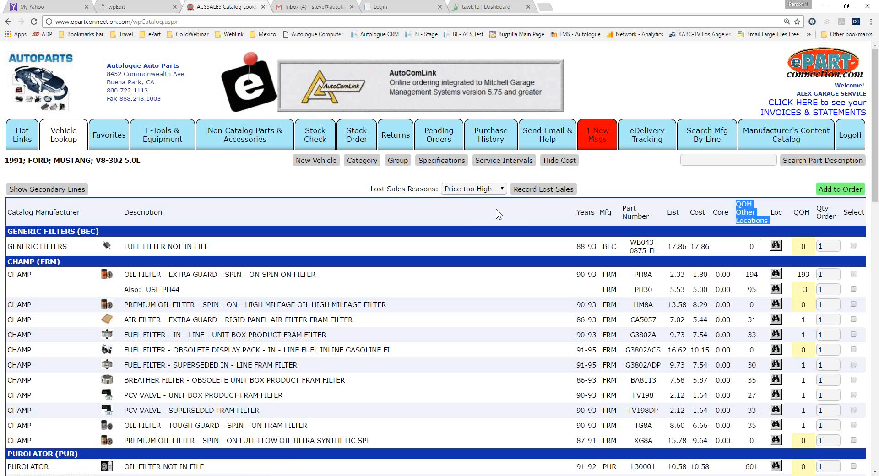
# Log off from the Henschel store setup and log in to the setup of store acssales.
pyautogui.click(141, 6)
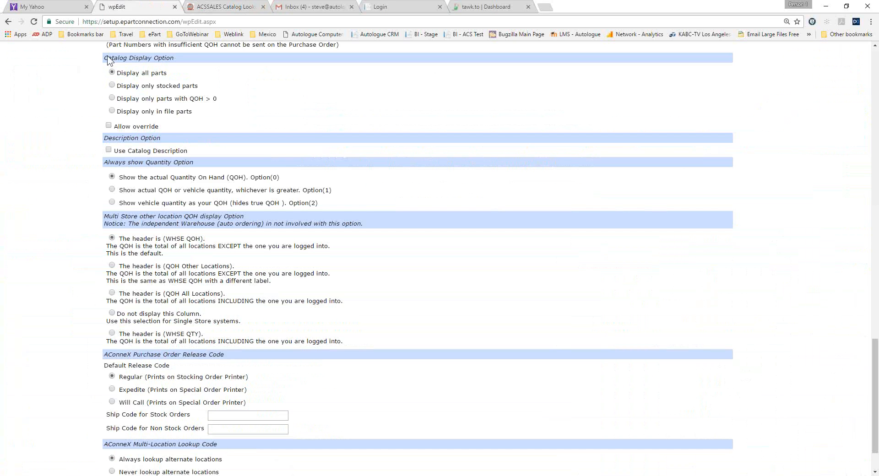
pyautogui.scroll(7, 108, 56)
pyautogui.scroll(15, 108, 56)
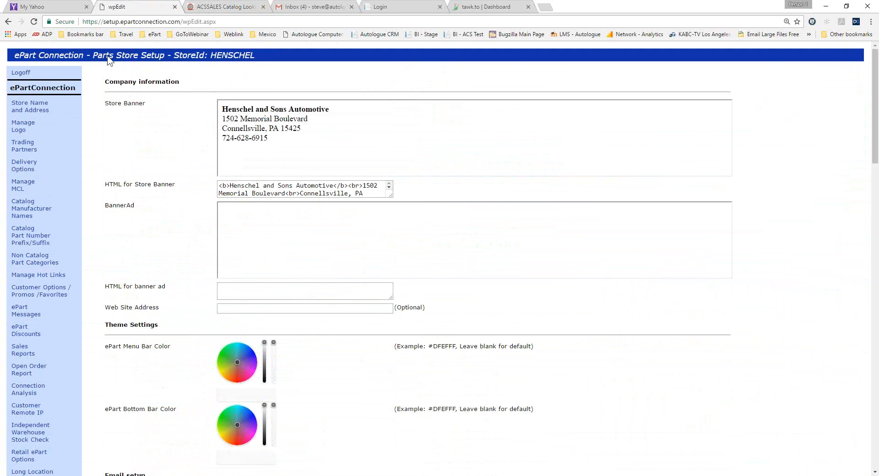
pyautogui.click(17, 72)
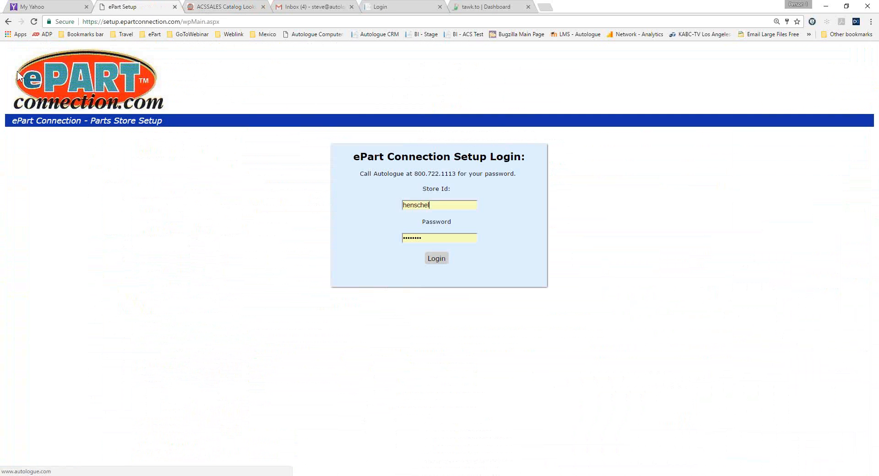
pyautogui.doubleClick(447, 205)
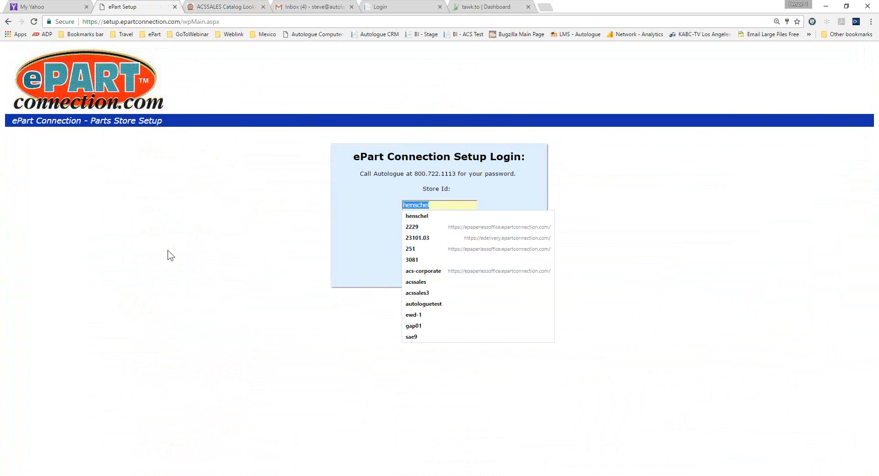
pyautogui.write('acssales')
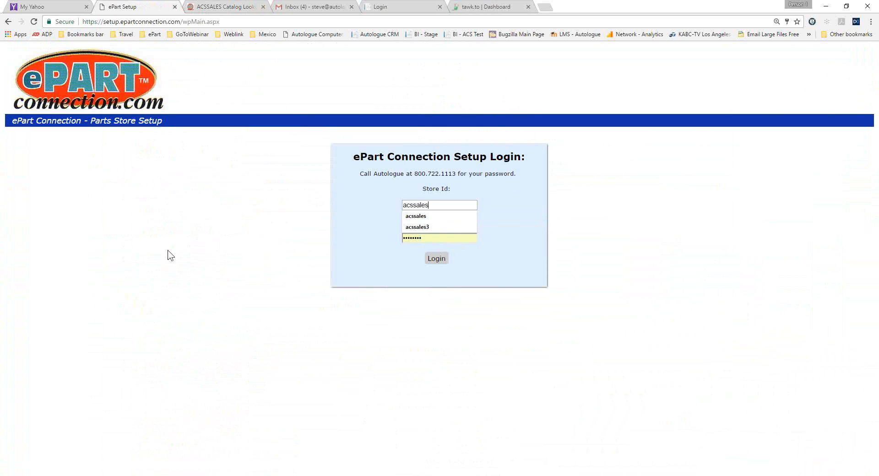
pyautogui.press('Return')
# Compare the Multi Store other location QOH display option with the QOH Other Locations column in the customer catalog.
pyautogui.scroll(-20, 169, 251)
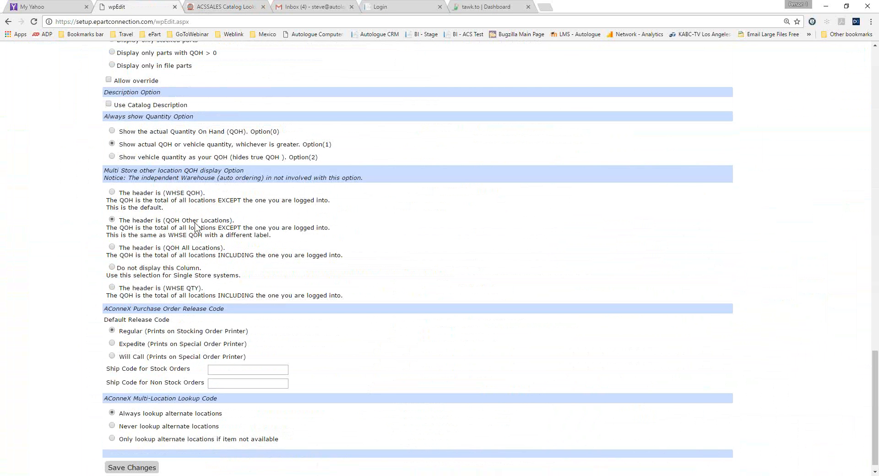
pyautogui.click(218, 10)
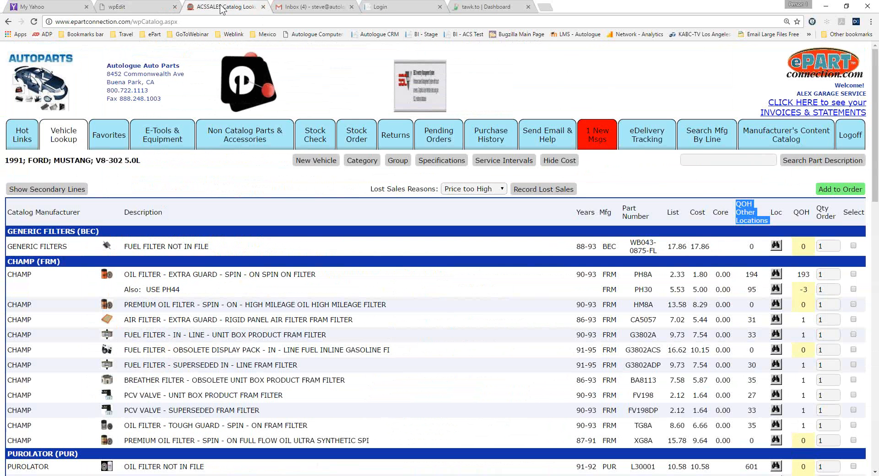
pyautogui.click(130, 5)
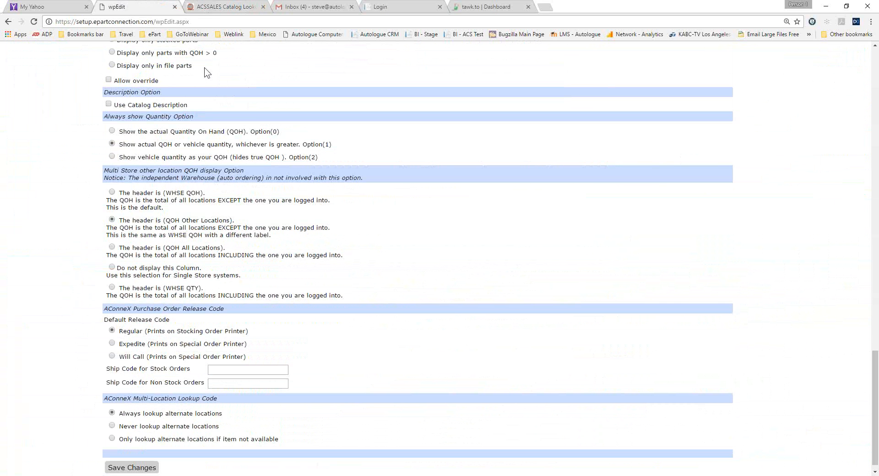
pyautogui.click(222, 9)
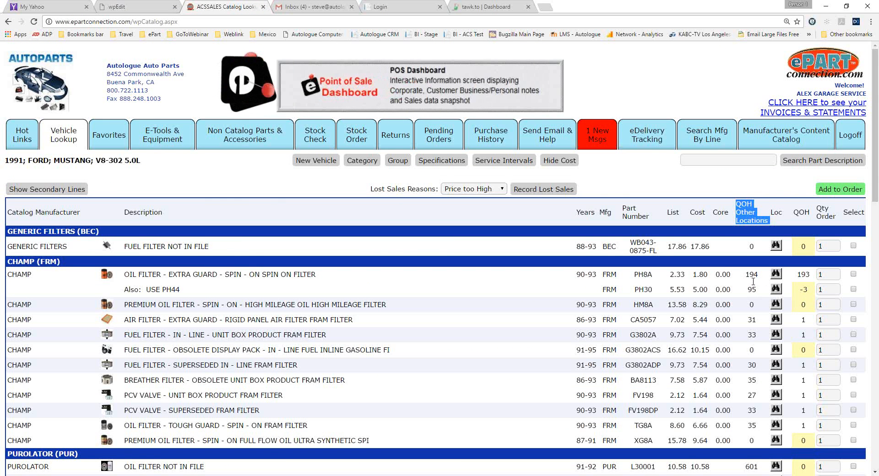
# Check the warehouse and store location availability of the Champ air filter CA5057, closing the stock window and clearing the heading highlight.
pyautogui.click(775, 320)
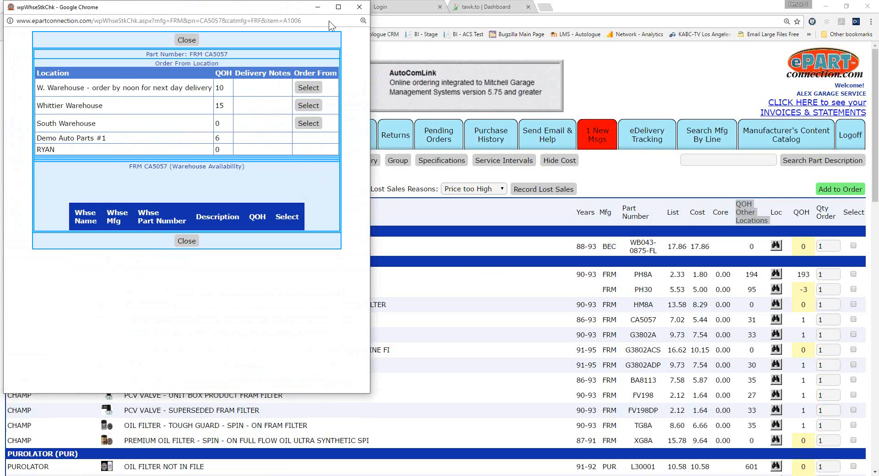
pyautogui.click(359, 10)
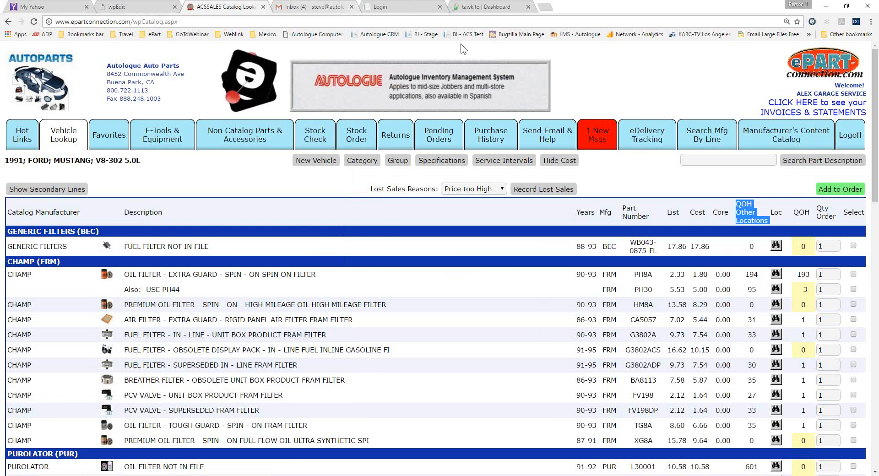
pyautogui.click(738, 204)
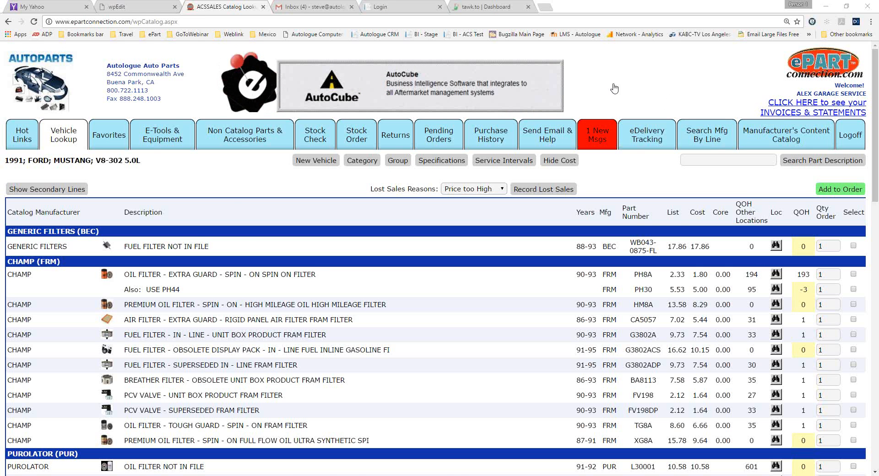
# Return to the store setup, open the eOffice Online Bill Pay settings and set the account type to ChargeItPro.
pyautogui.click(143, 9)
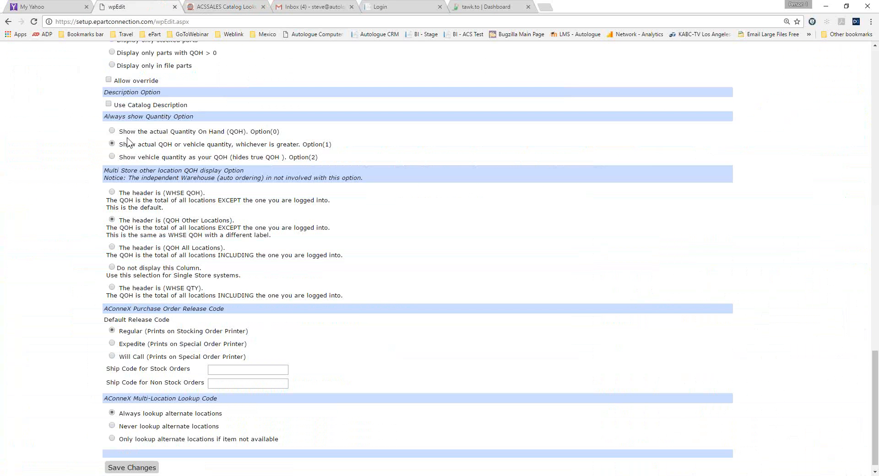
pyautogui.scroll(20, 114, 161)
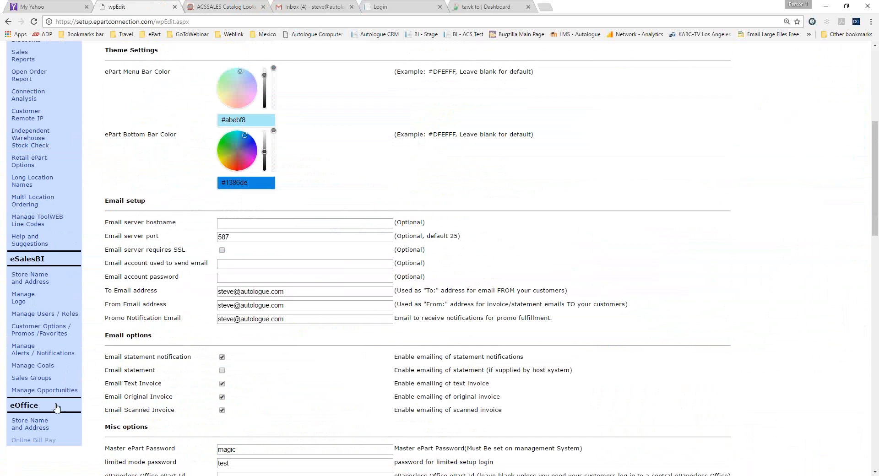
pyautogui.click(35, 440)
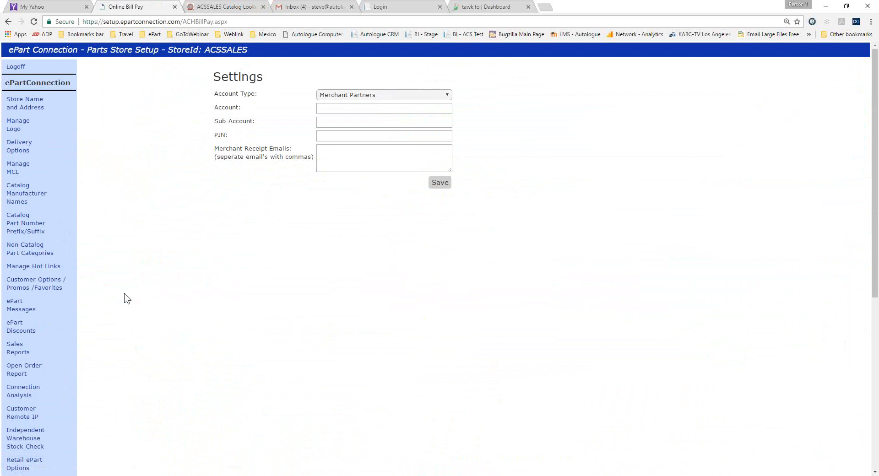
pyautogui.click(446, 92)
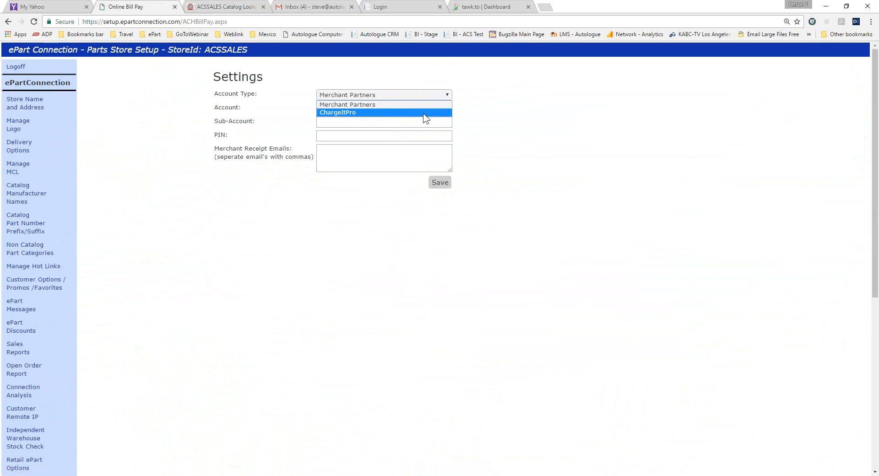
pyautogui.click(423, 113)
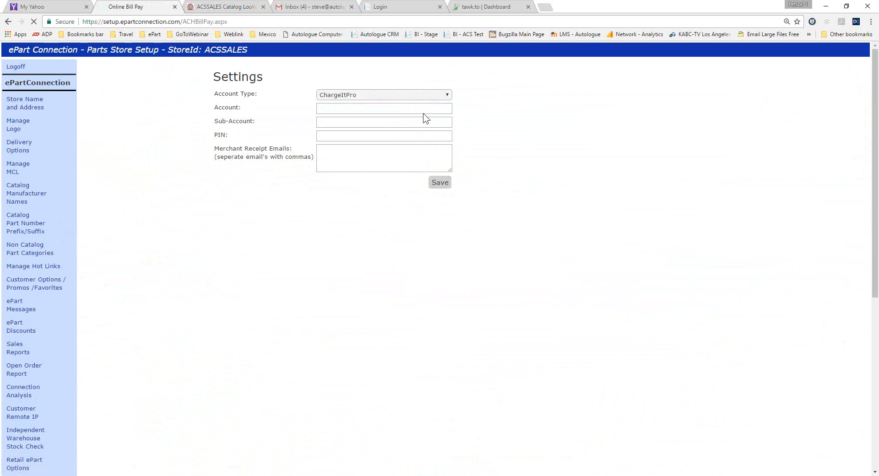